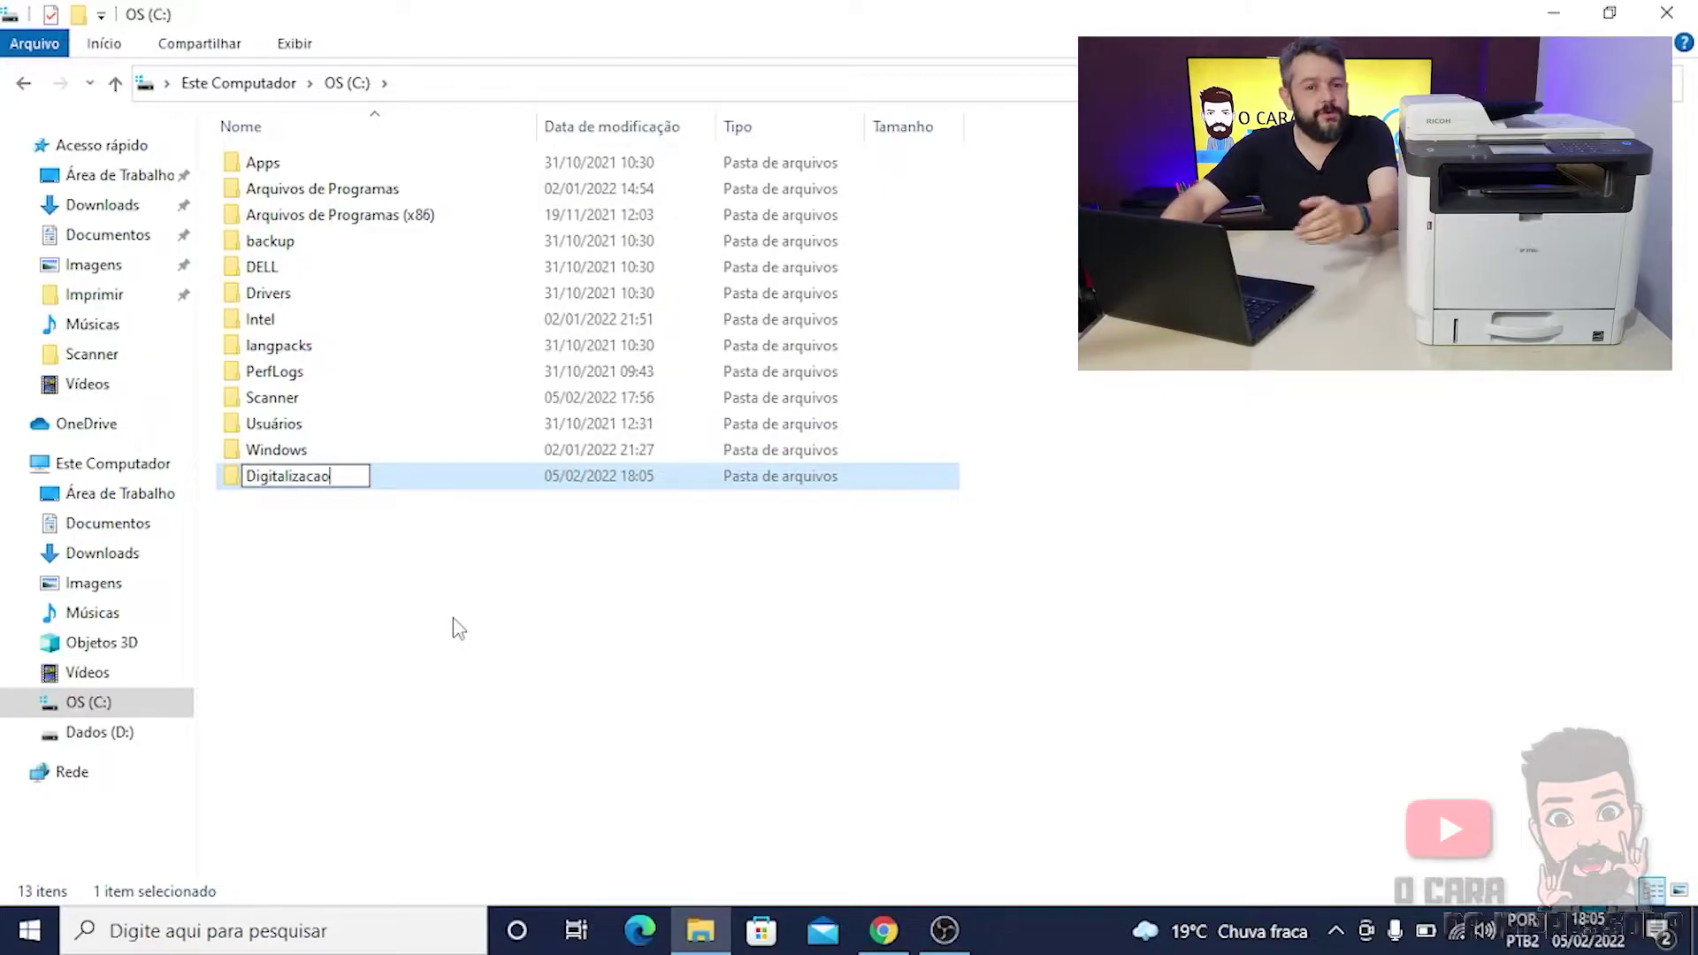
Name the new folder on C: Digitalizacao and enable advanced sharing for it under the share name Digitalizacao.
{"action": "key", "text": "Return"}
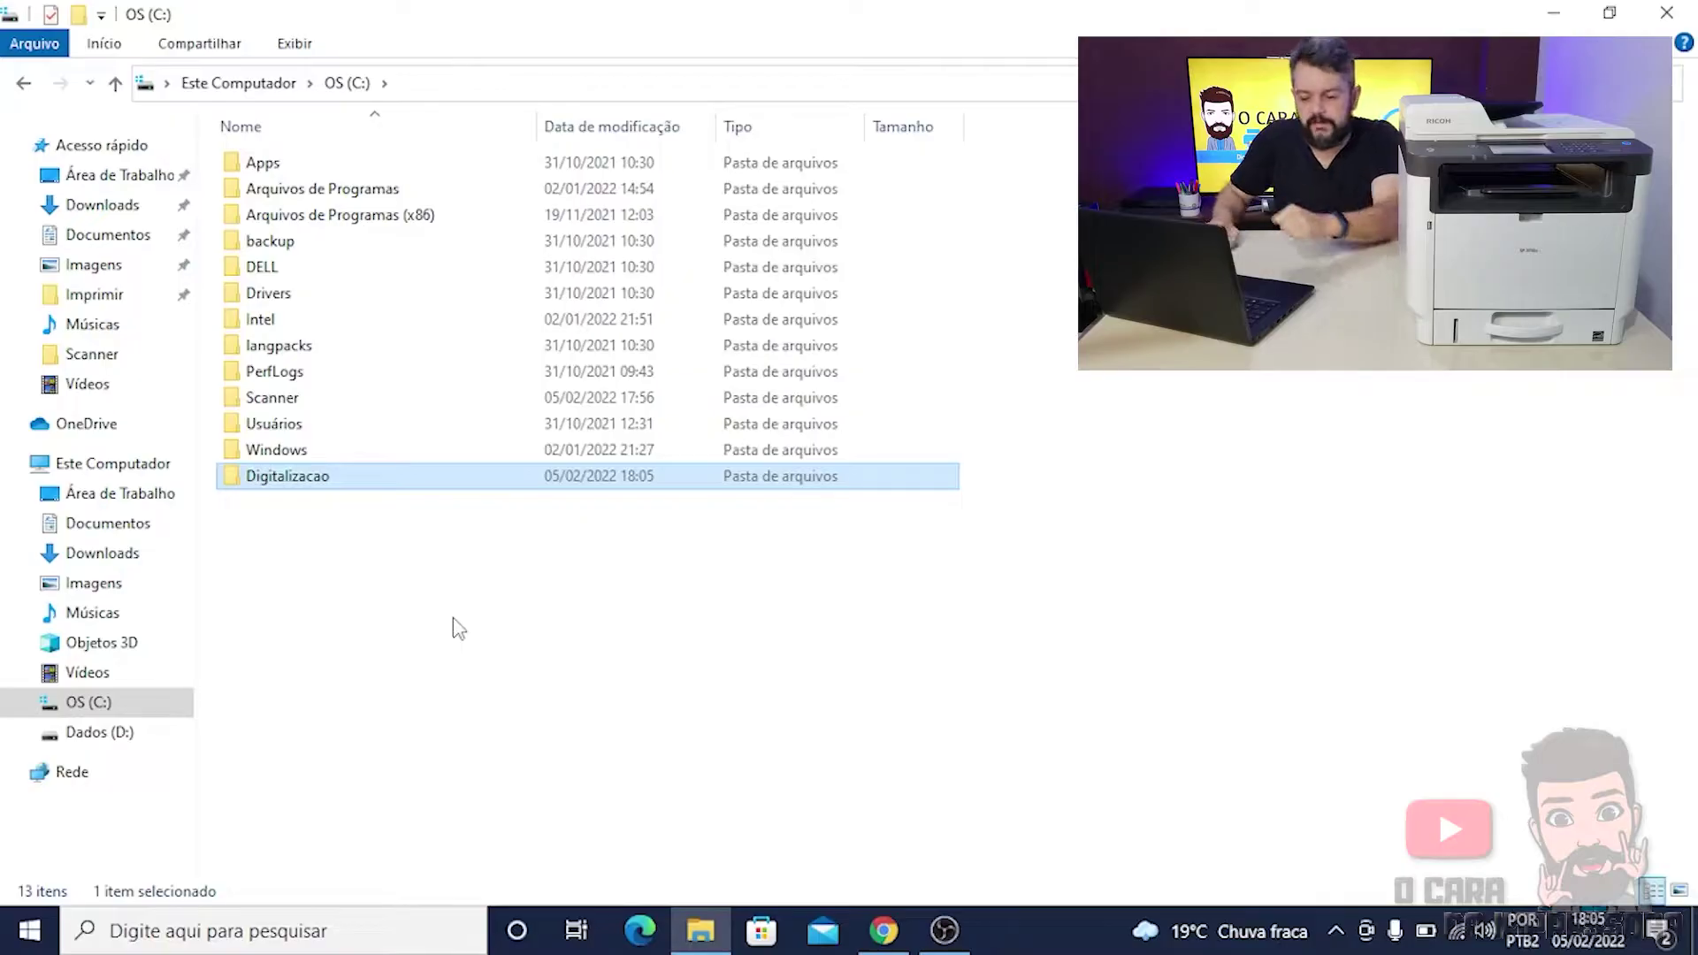
{"action": "left_click", "coordinate": [298, 478]}
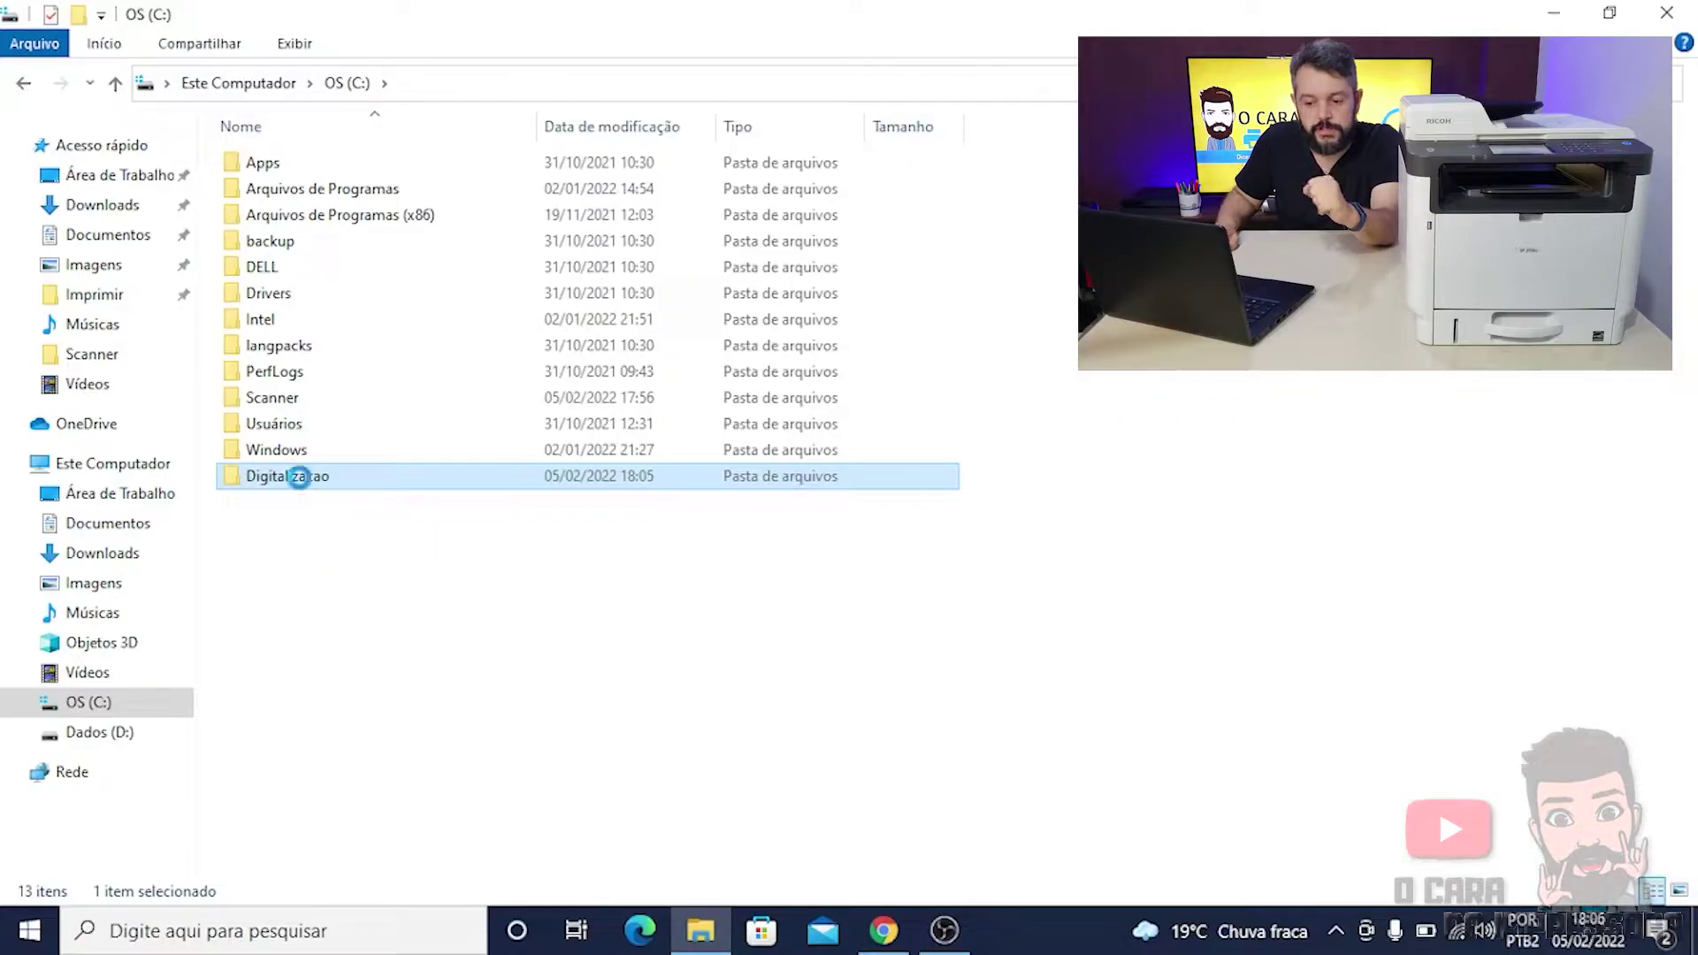
{"action": "right_click", "coordinate": [302, 476]}
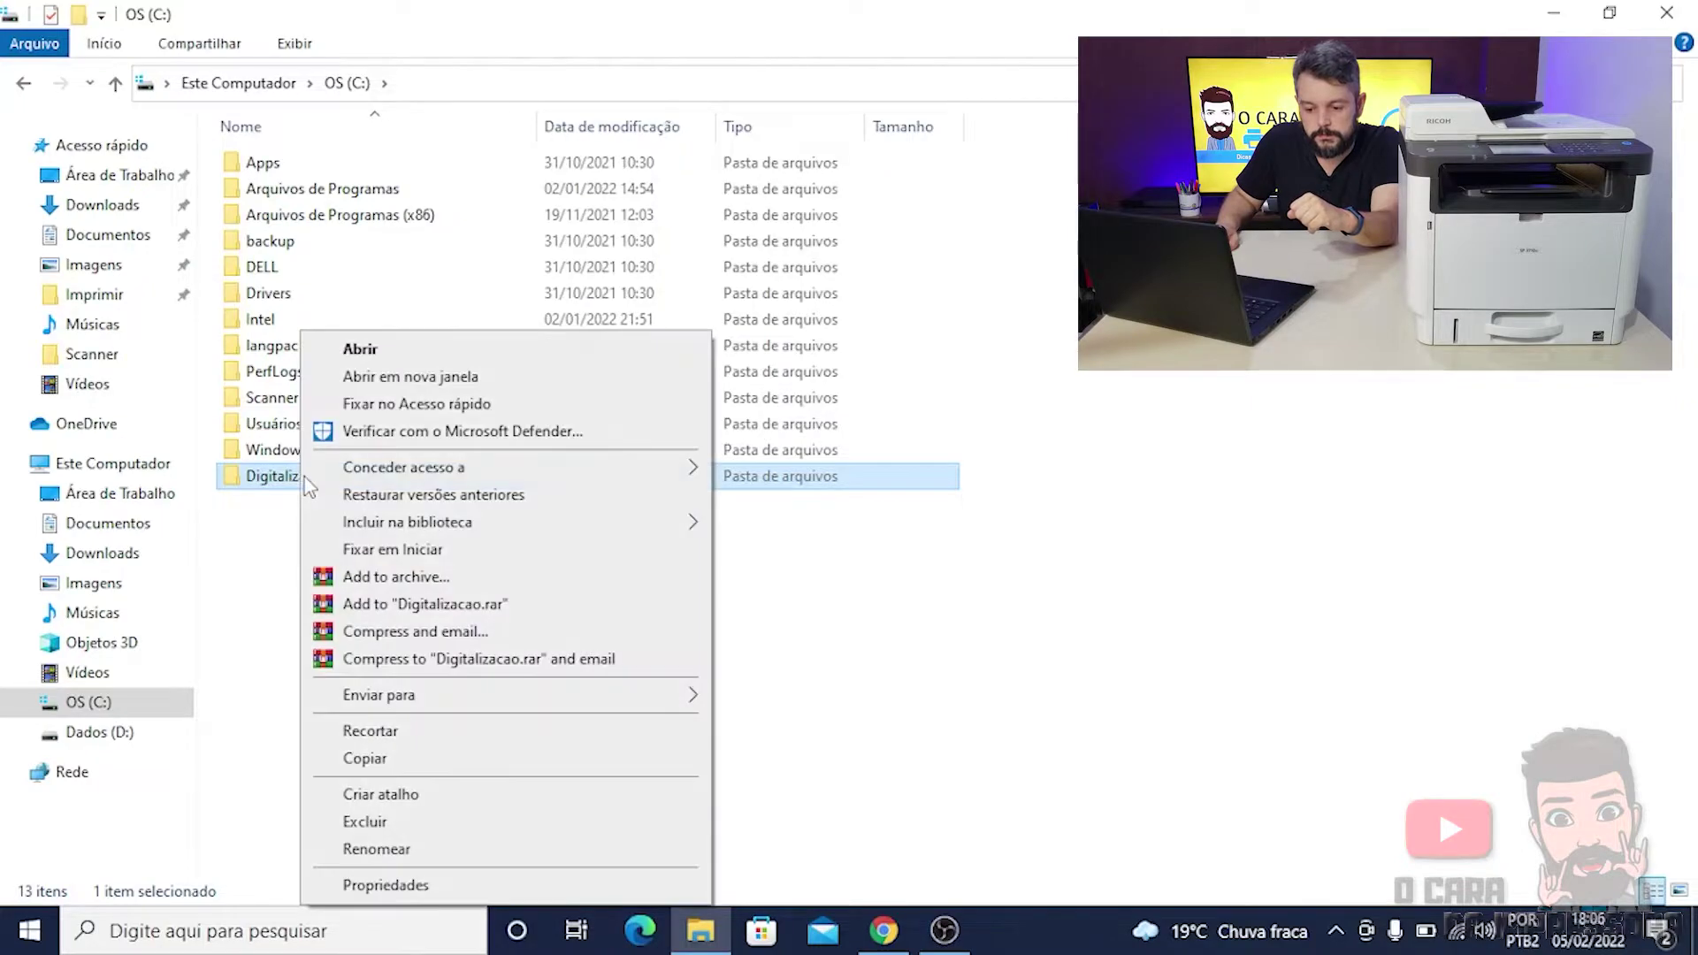
{"action": "left_click", "coordinate": [401, 894]}
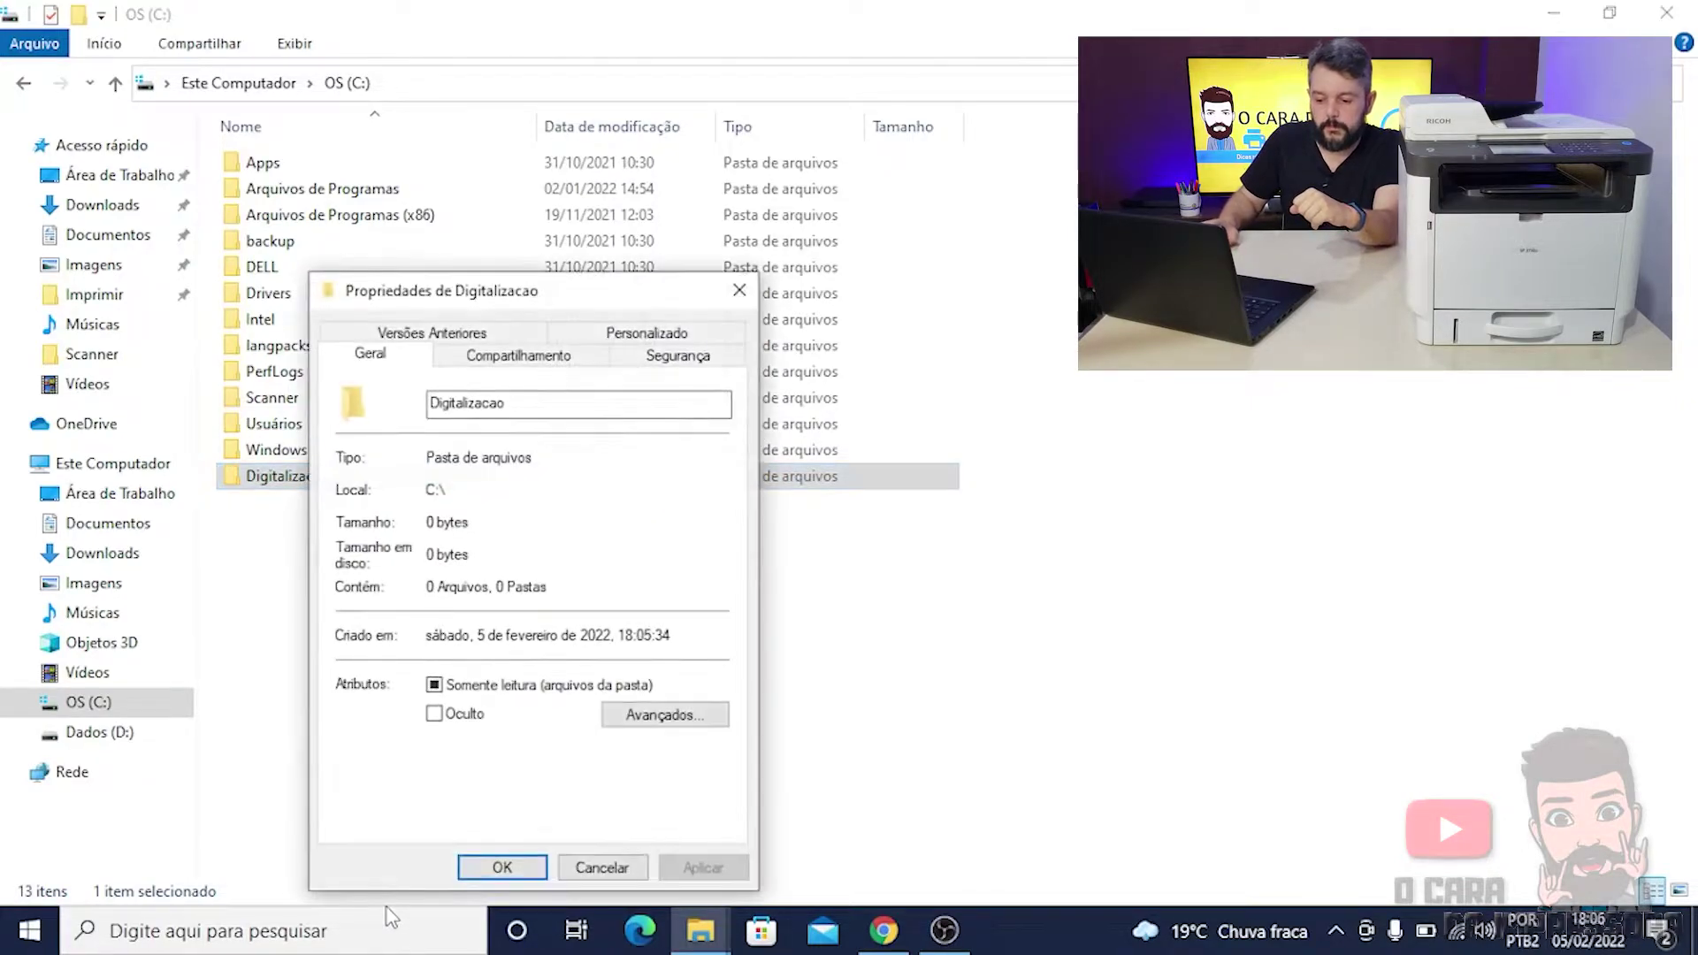
{"action": "left_click", "coordinate": [535, 402]}
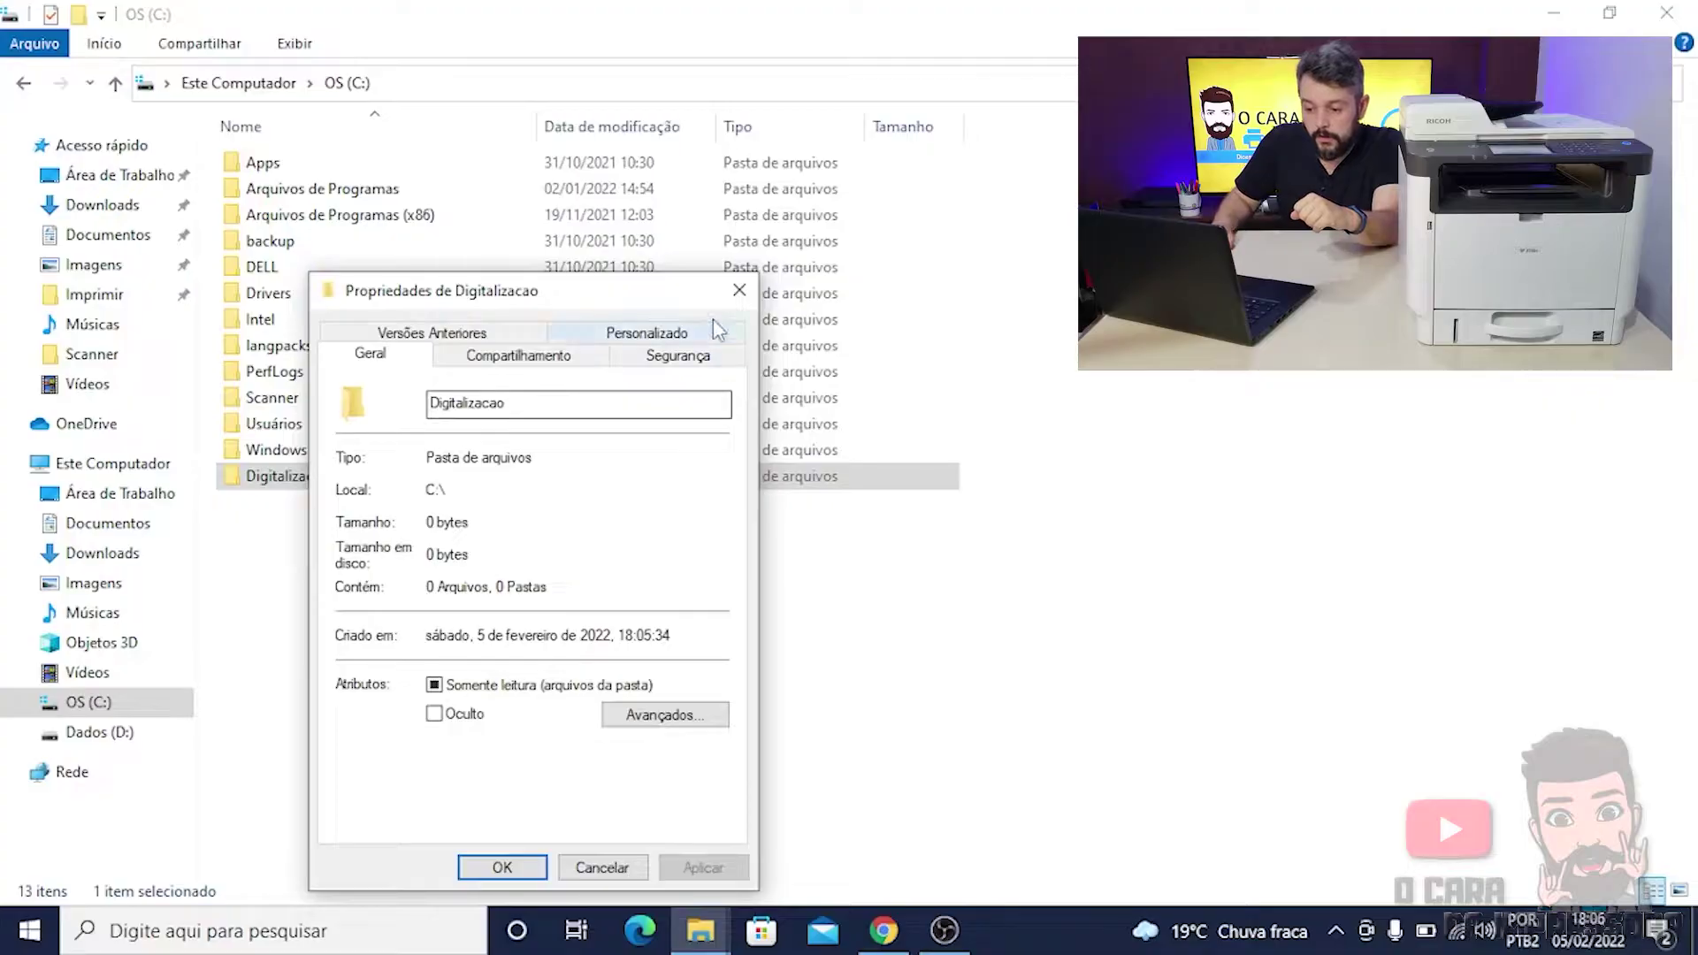
{"action": "left_click", "coordinate": [545, 359]}
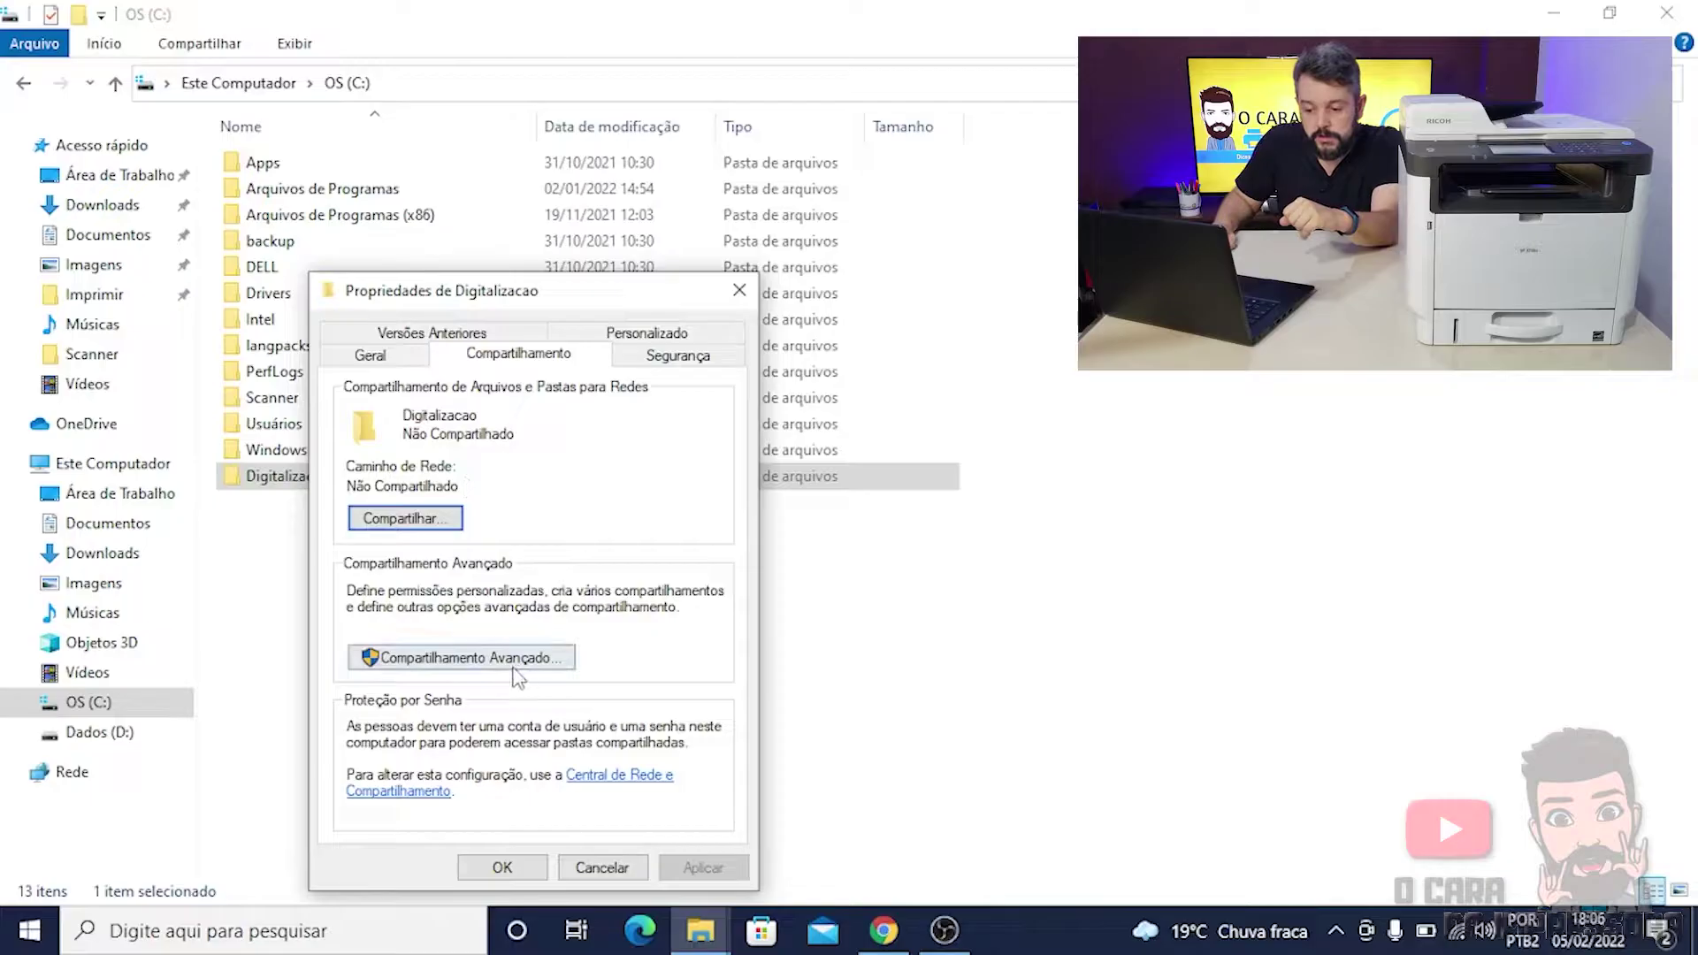
{"action": "left_click", "coordinate": [478, 668]}
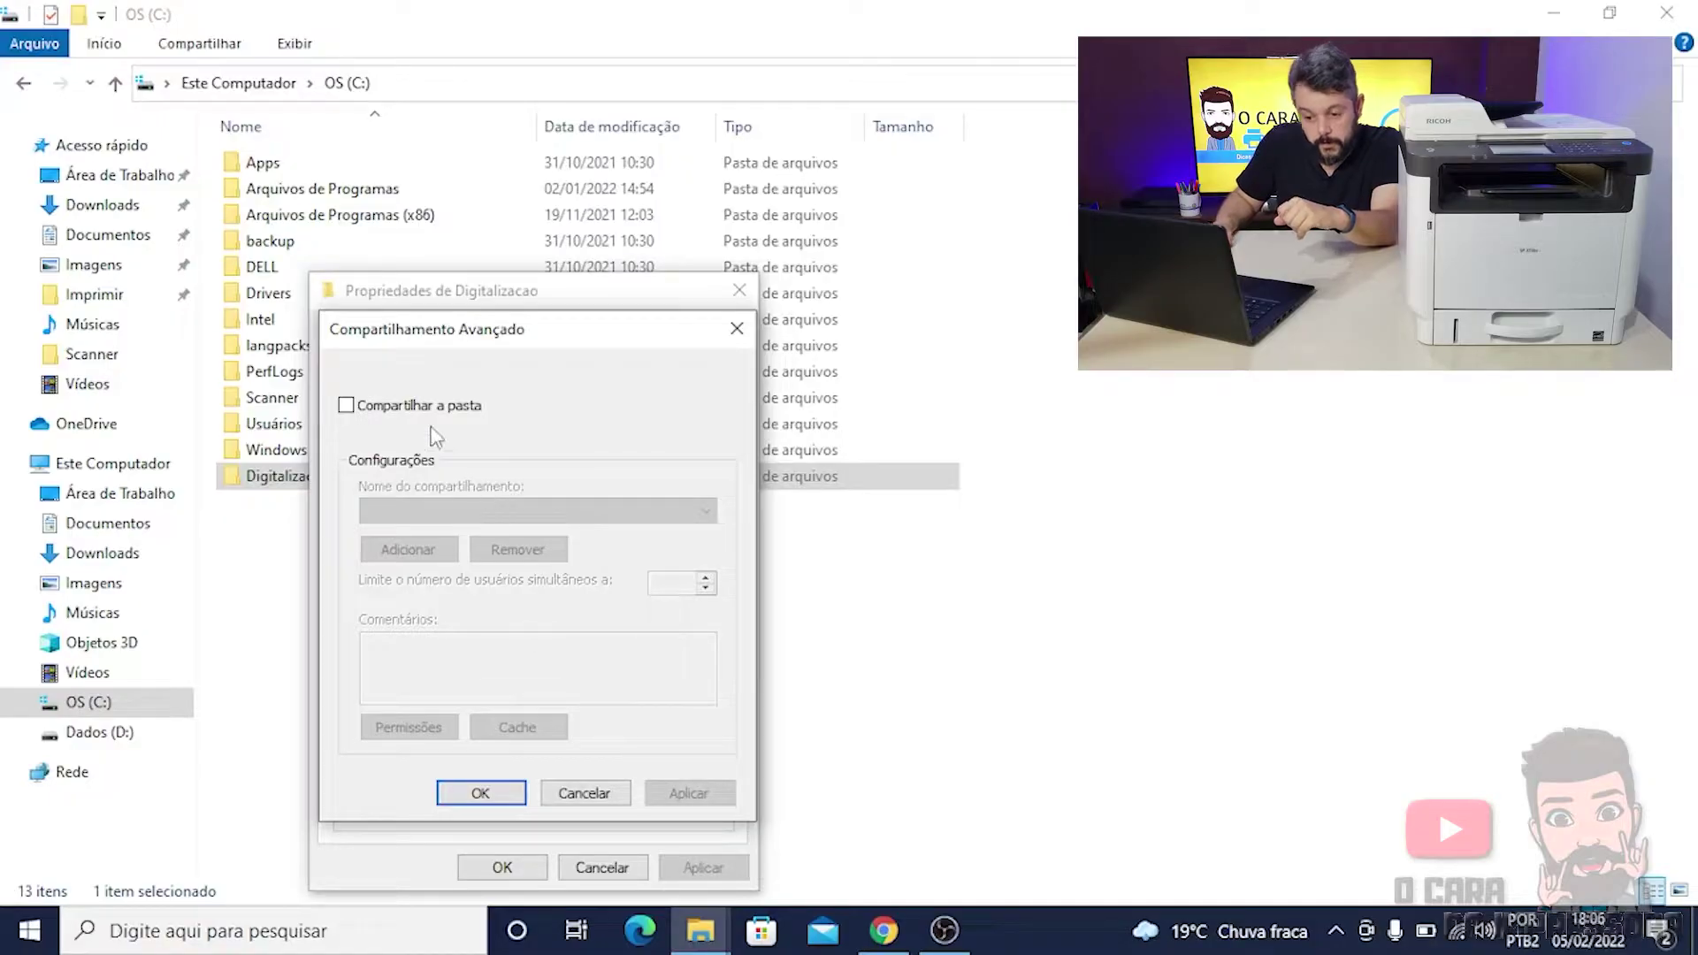
{"action": "left_click", "coordinate": [369, 408]}
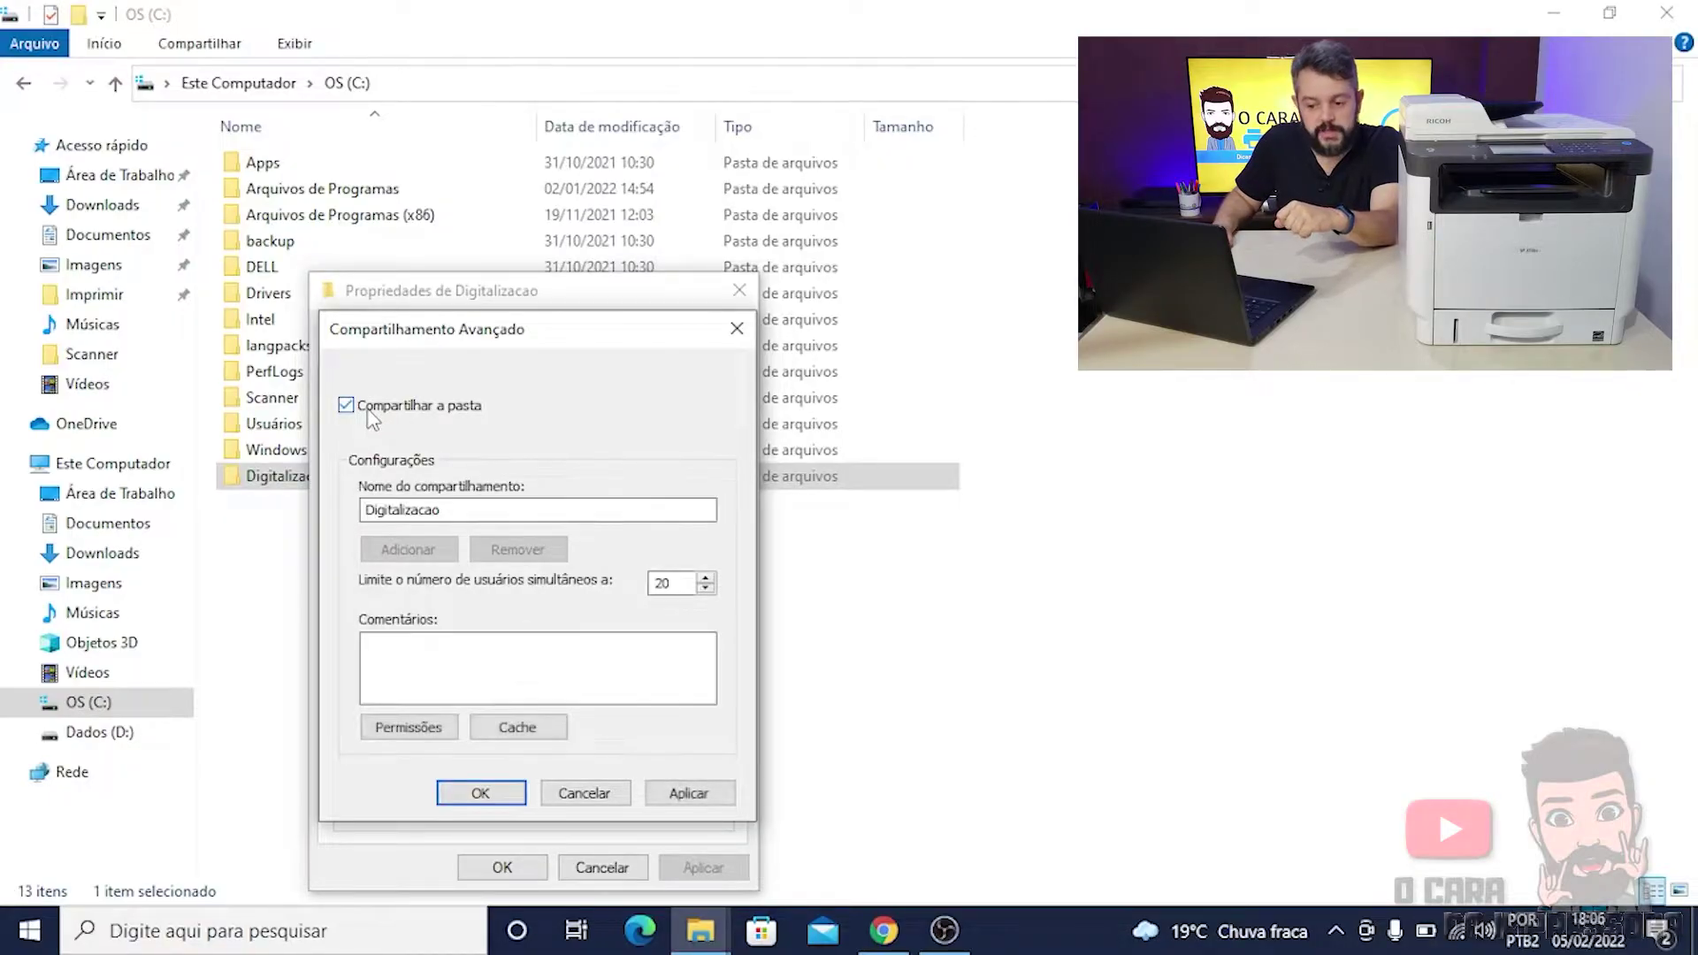
{"action": "left_click", "coordinate": [695, 802]}
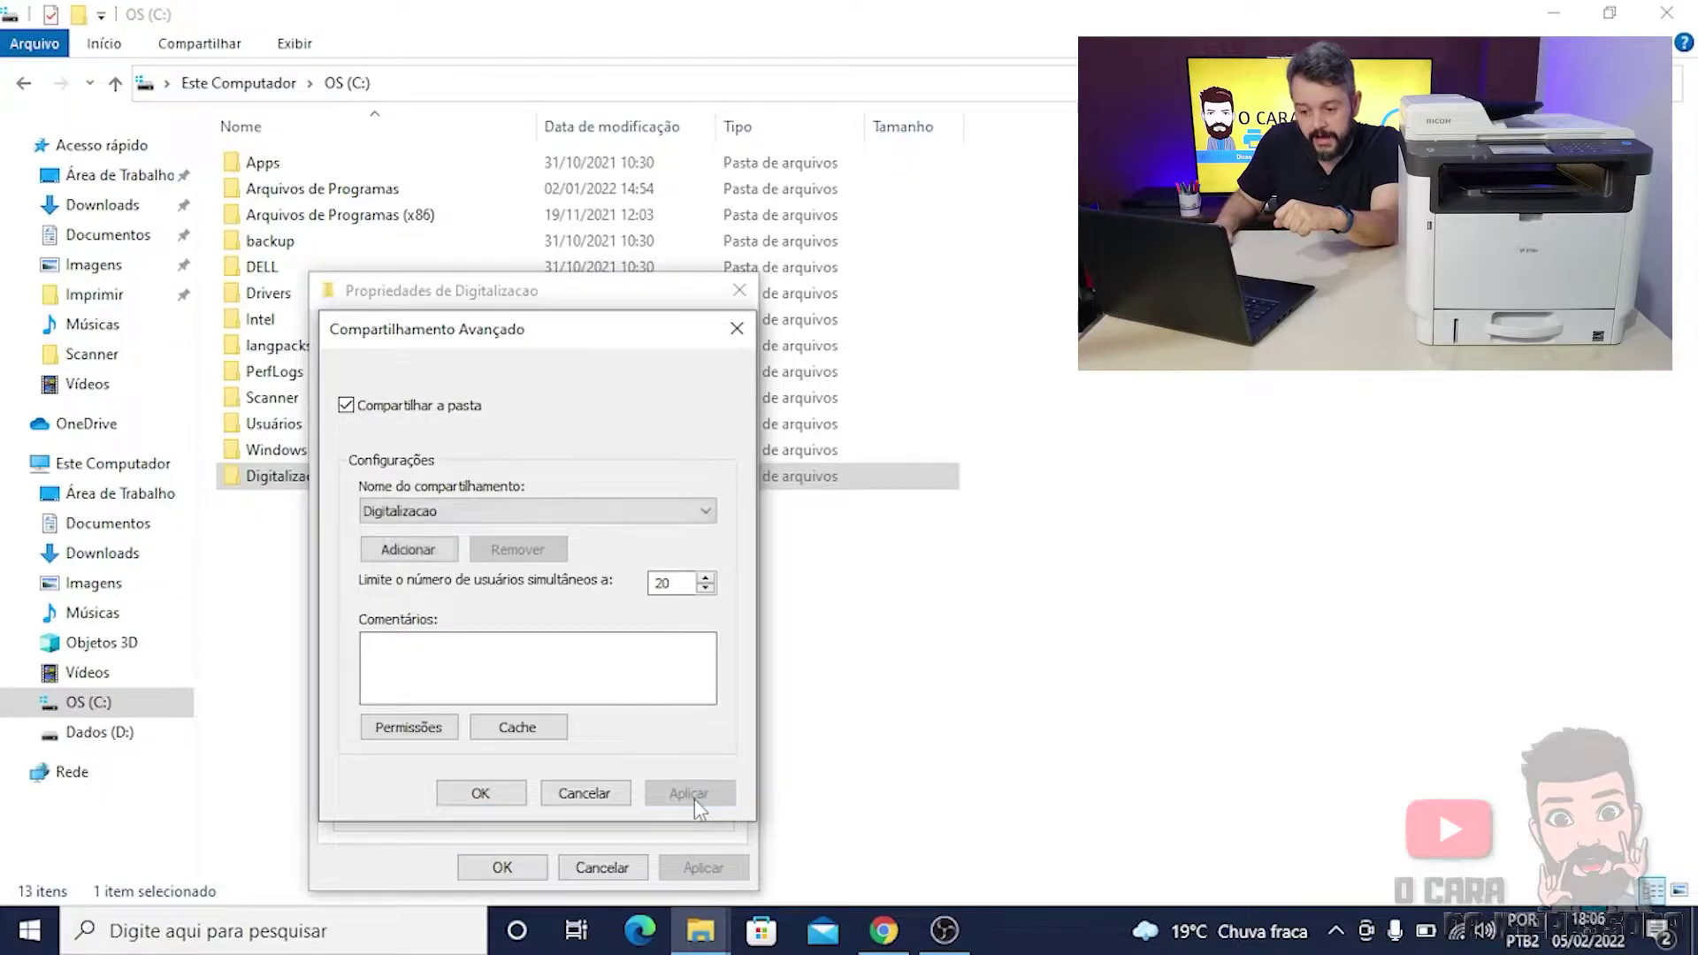
Allow full control (Controle total) for the Todos group on the Digitalizacao share and close the folder's properties.
{"action": "left_click", "coordinate": [420, 728]}
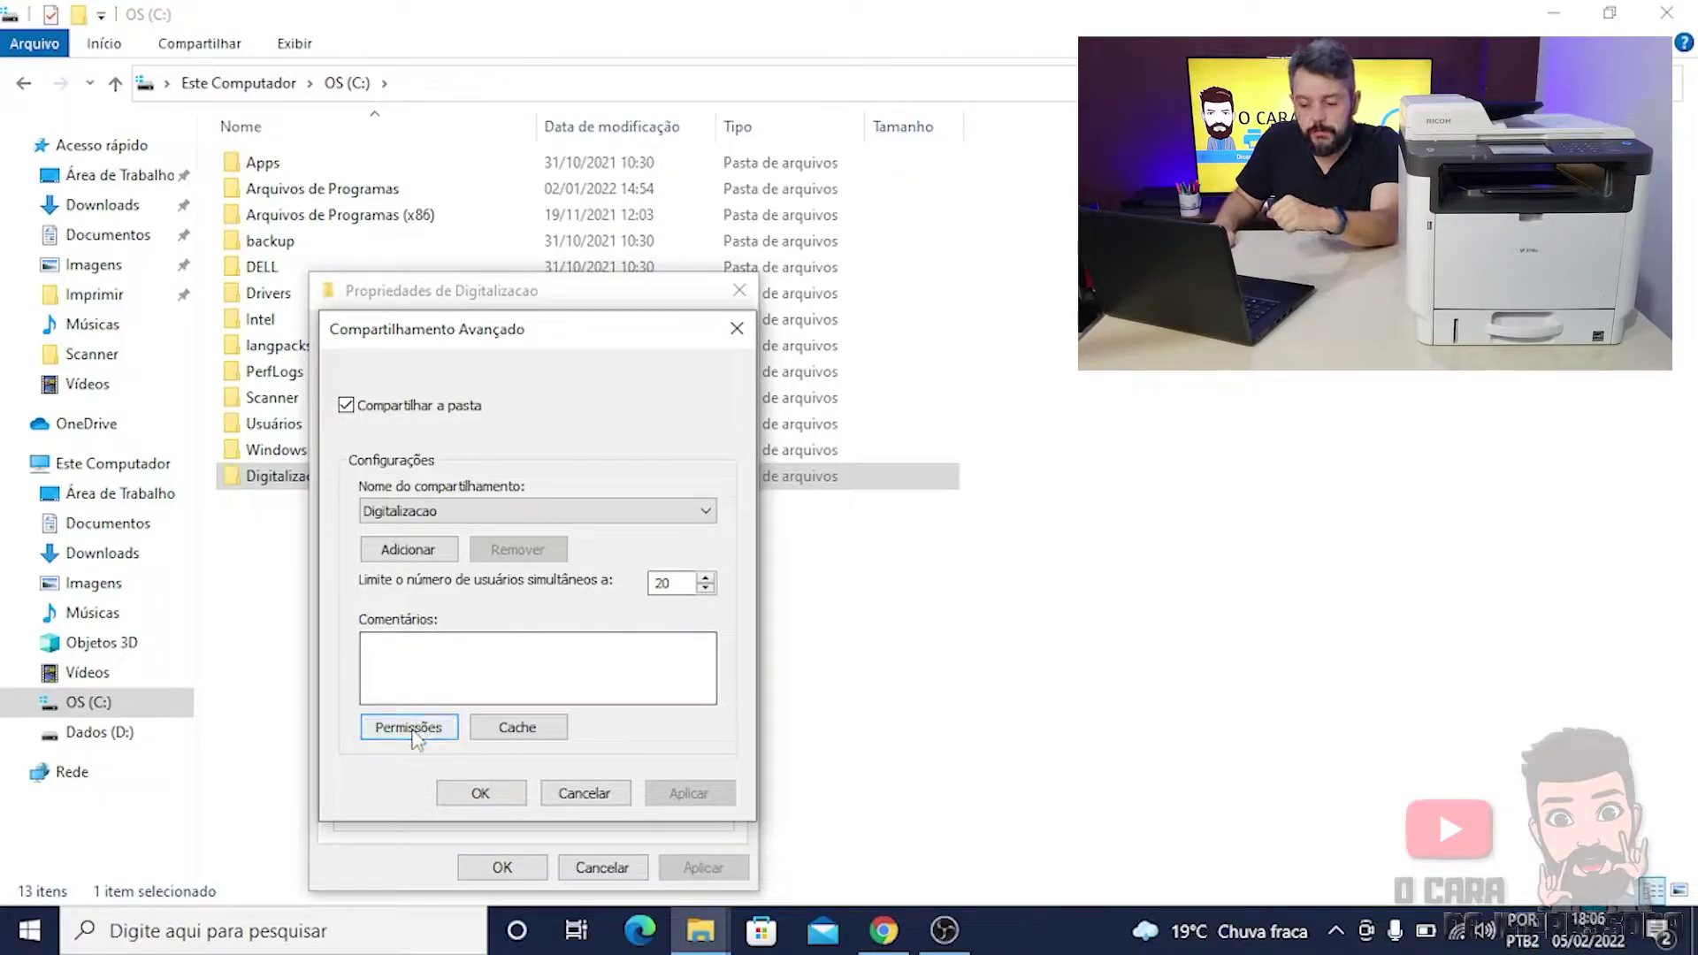
{"action": "left_click", "coordinate": [418, 737]}
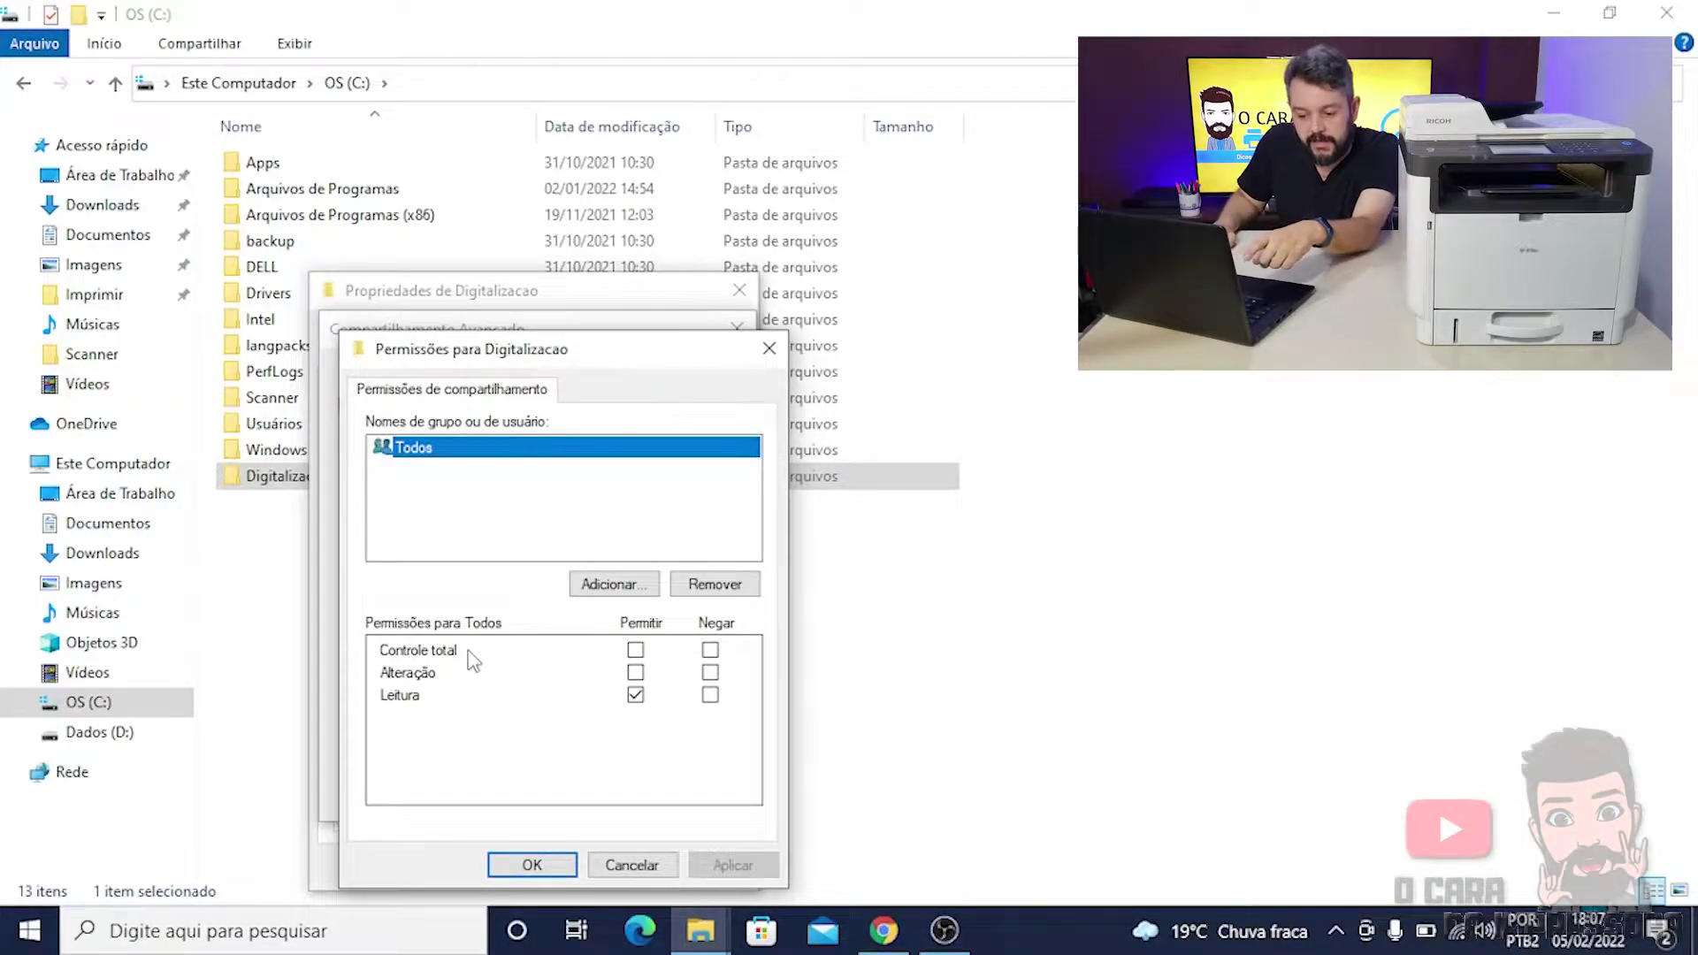
{"action": "left_click", "coordinate": [635, 651]}
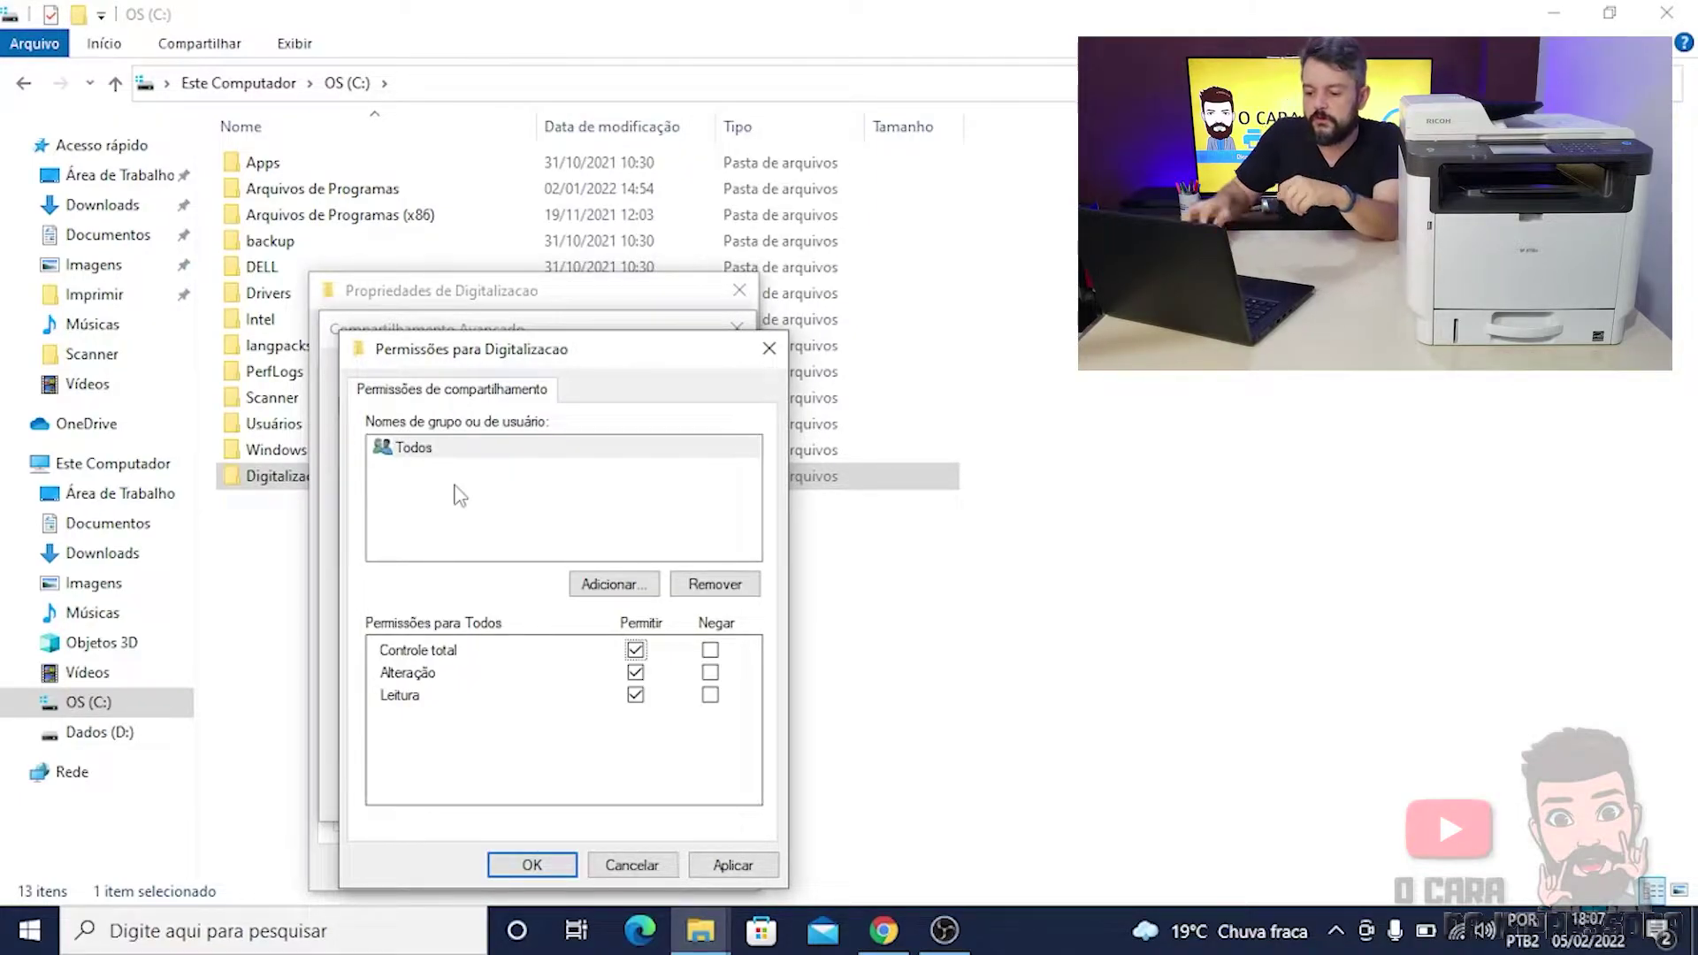
{"action": "left_click", "coordinate": [732, 864]}
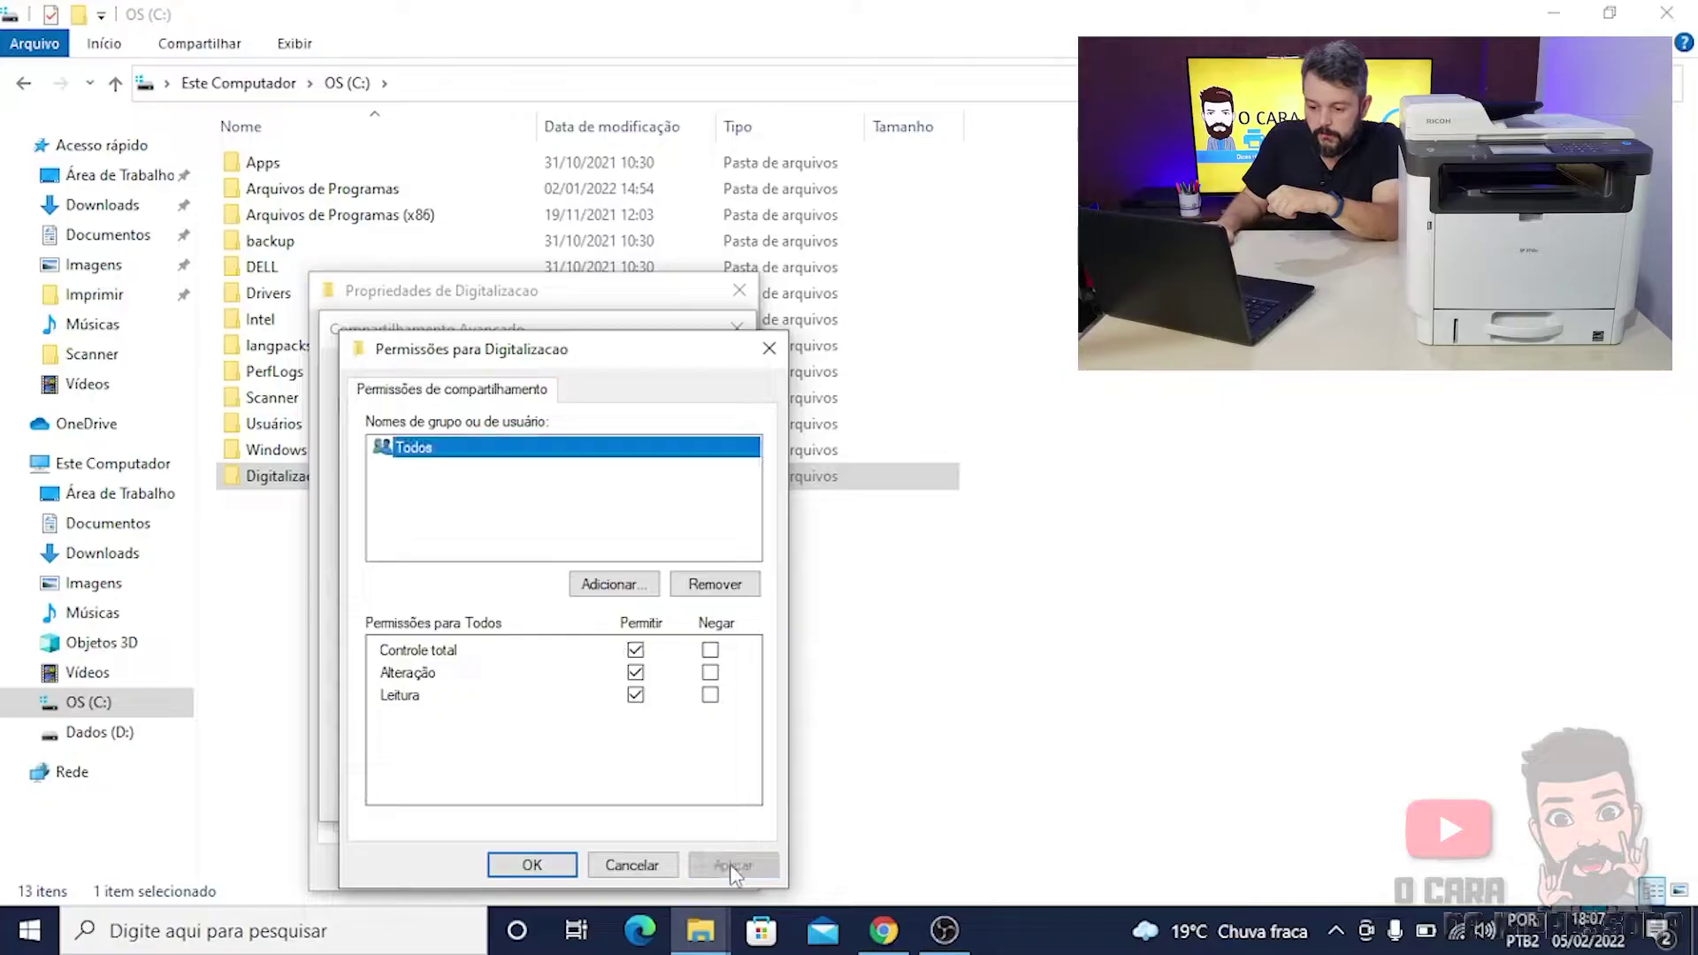
{"action": "left_click", "coordinate": [531, 865]}
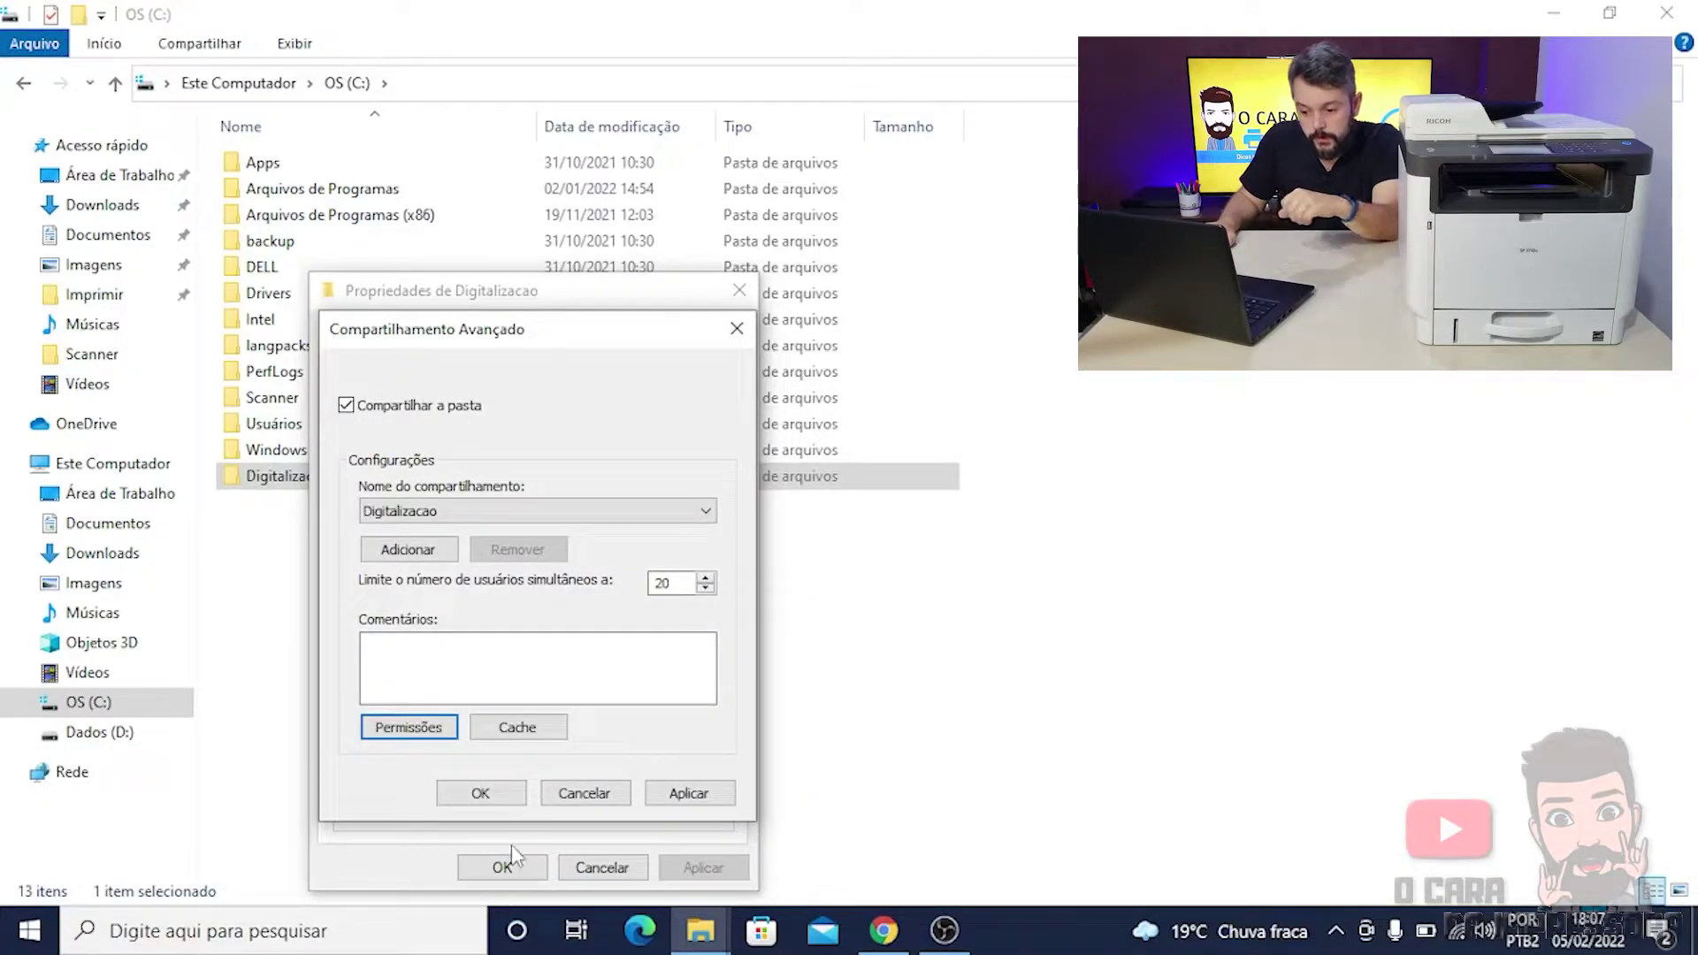
{"action": "left_click", "coordinate": [492, 798]}
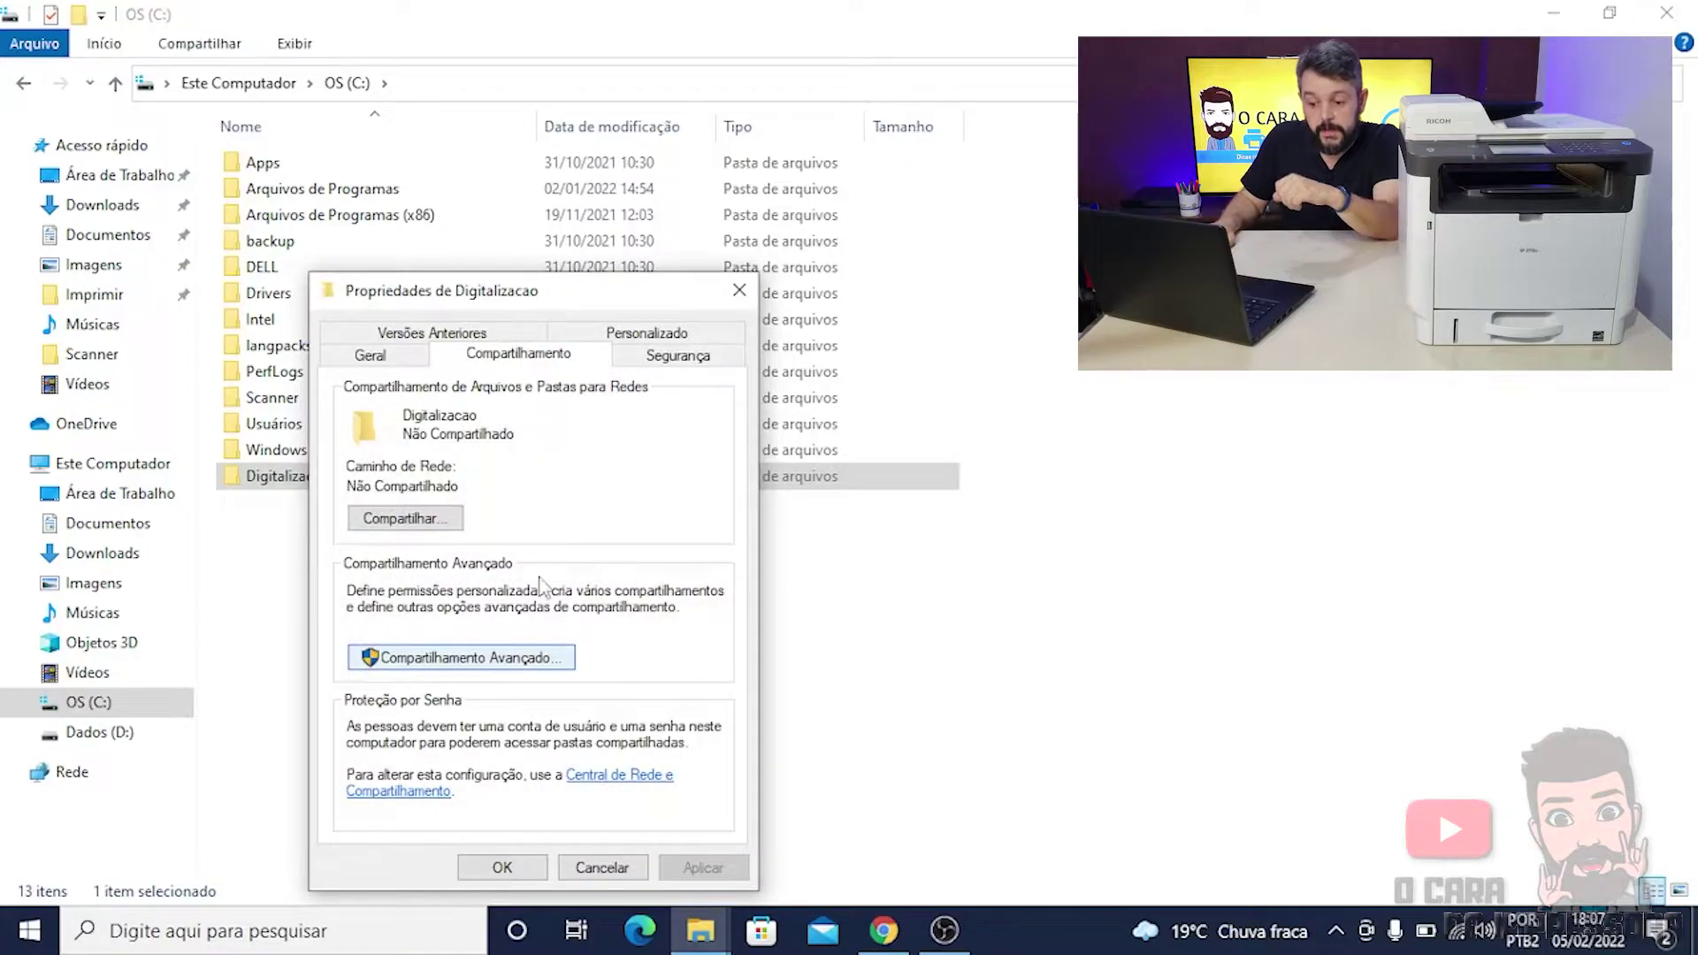
{"action": "left_click_drag", "start_coordinate": [572, 489], "coordinate": [348, 485]}
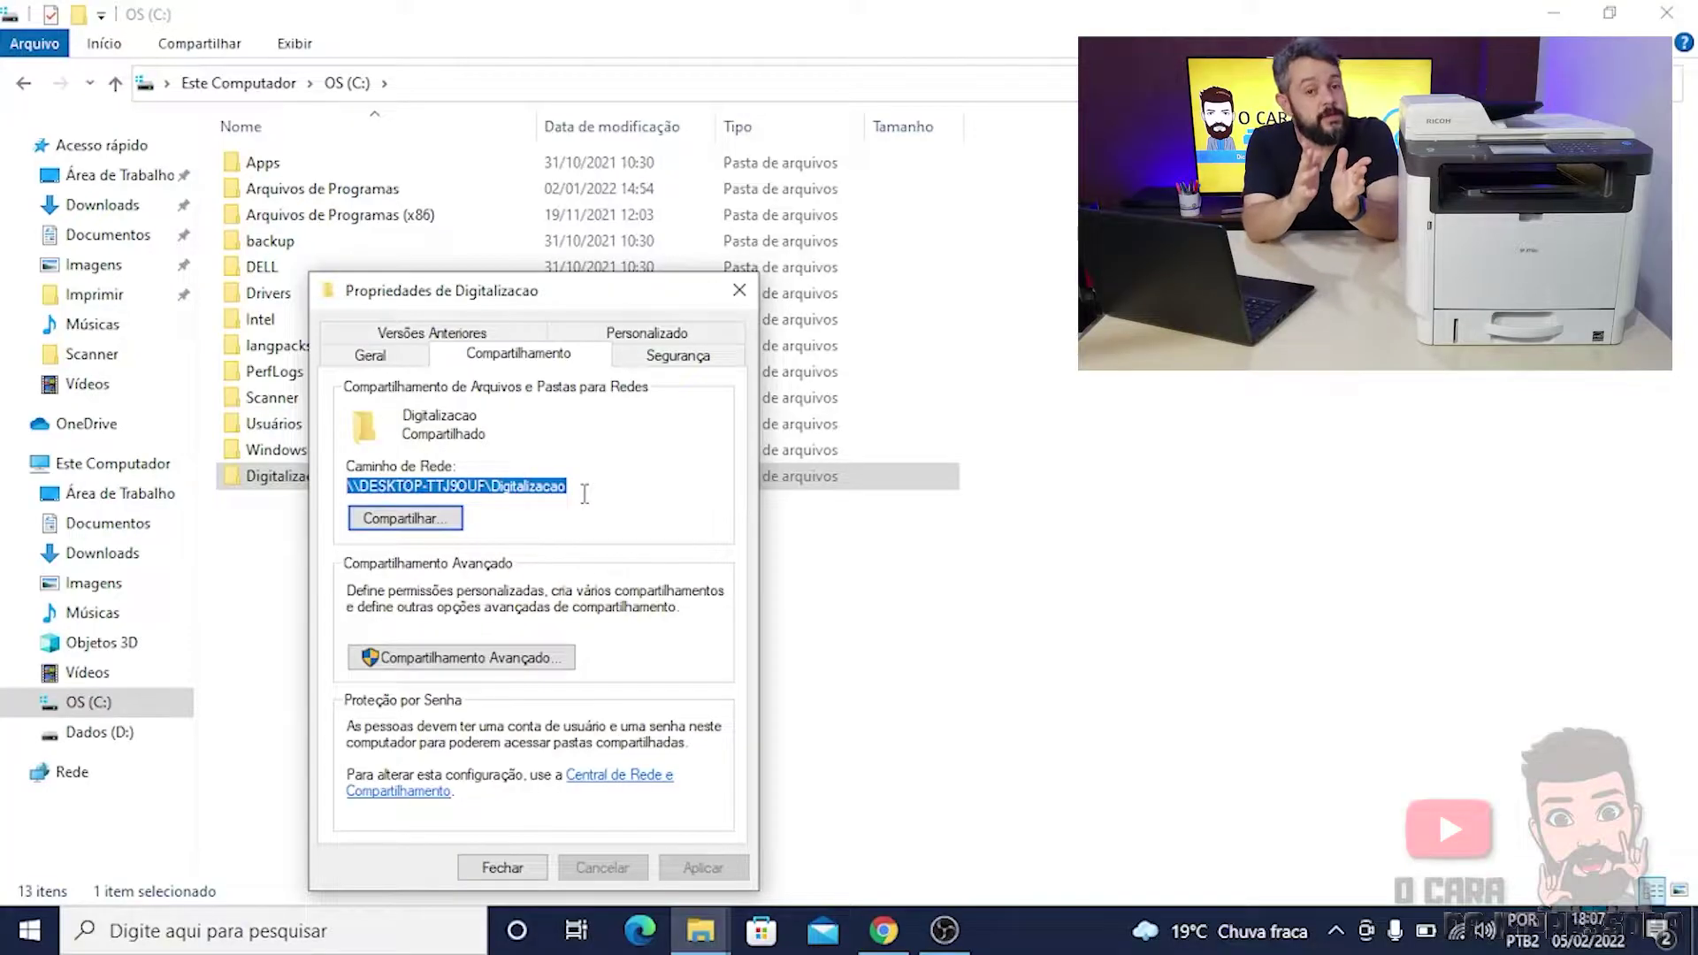
{"action": "left_click", "coordinate": [501, 869]}
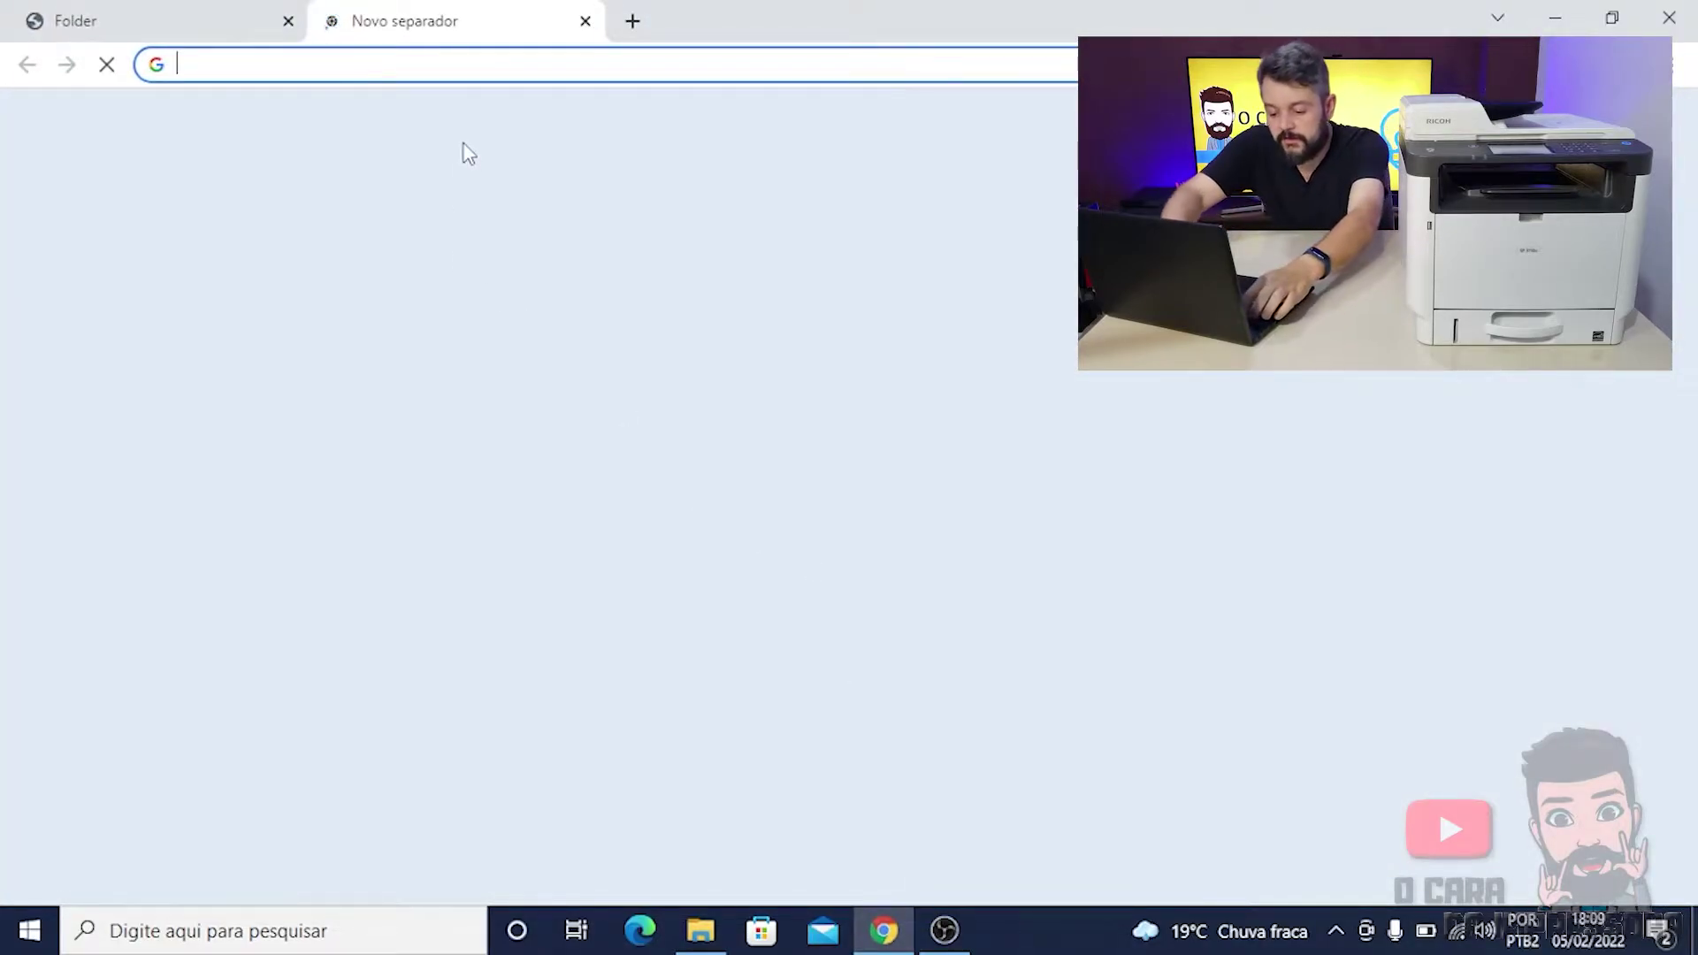
Open the printer's web interface at 192.168.0.222 in Chrome.
{"action": "type", "text": "192.1"}
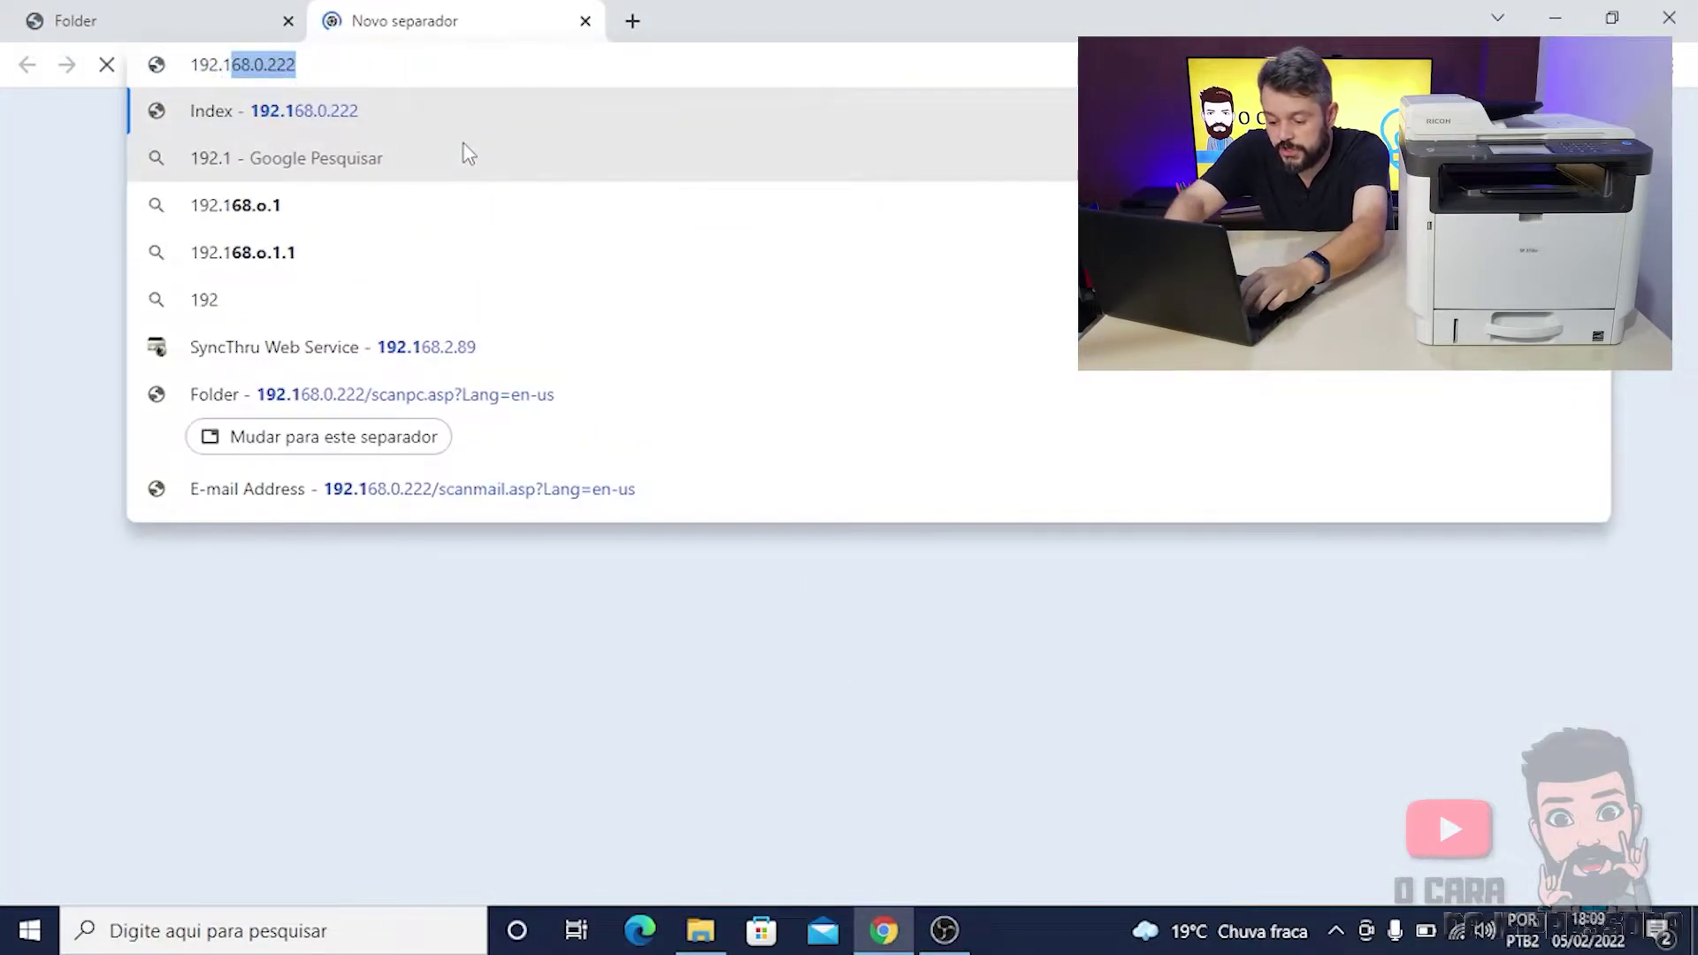
{"action": "type", "text": "68.0.2"}
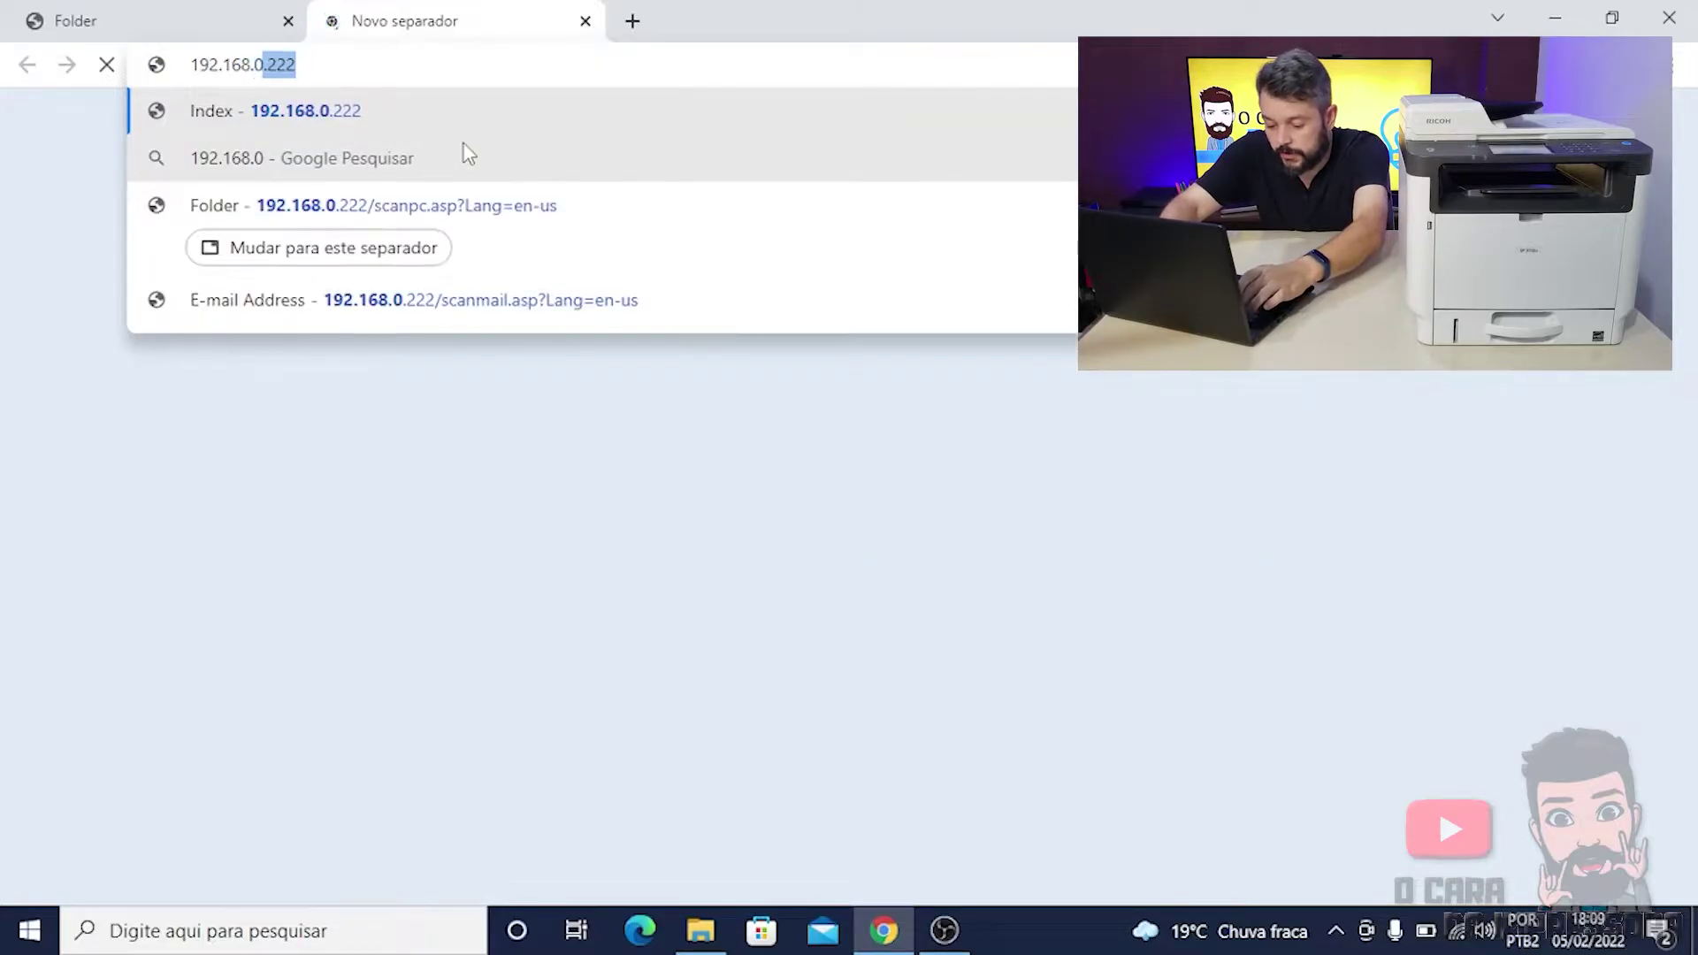
{"action": "type", "text": "22"}
{"action": "key", "text": "Return"}
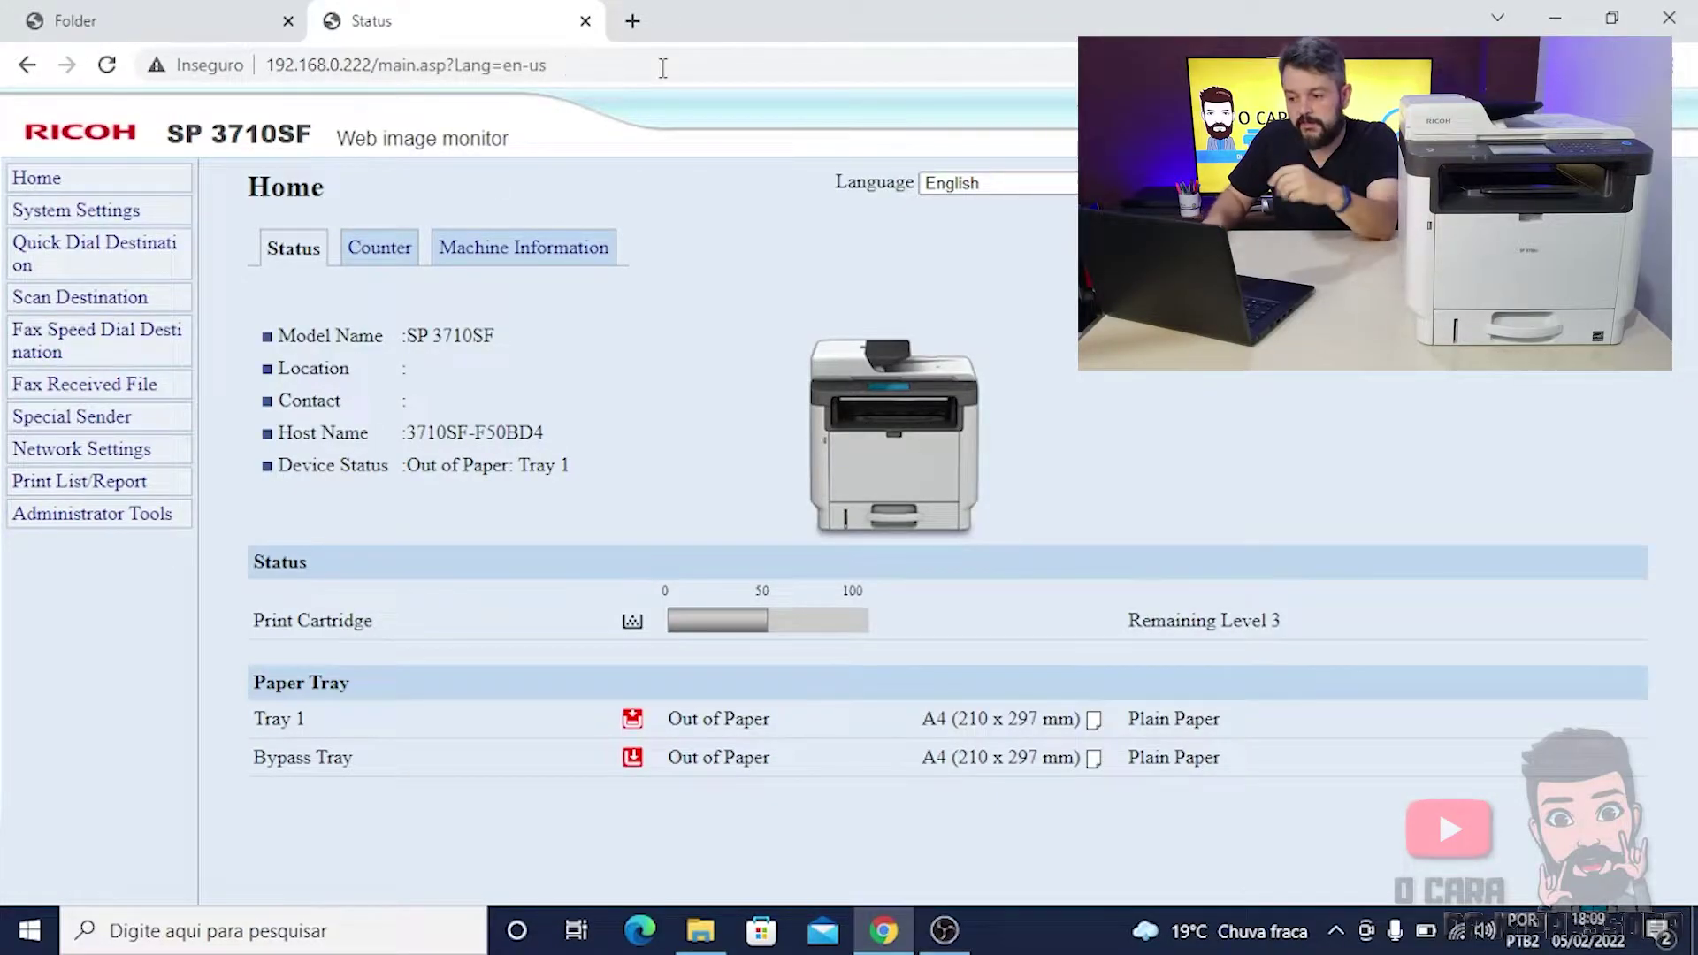
Start programming a new scan destination of the type Folder on the Ricoh SP 3710SF.
{"action": "left_click", "coordinate": [62, 303]}
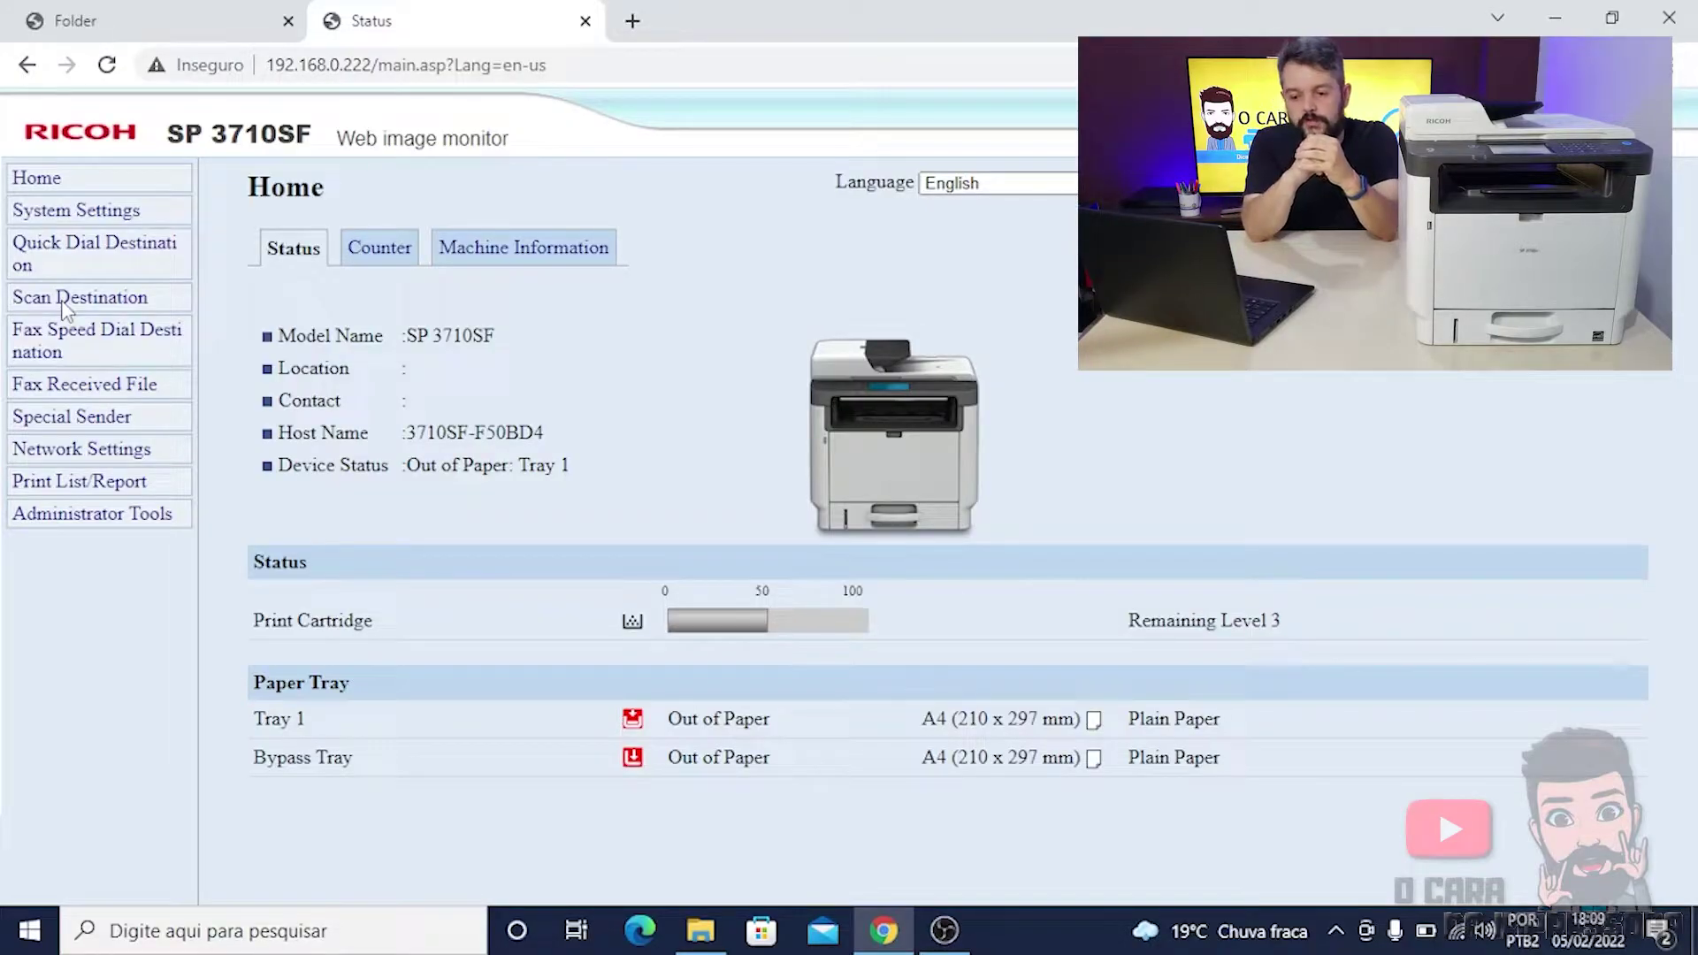
{"action": "left_click", "coordinate": [64, 301]}
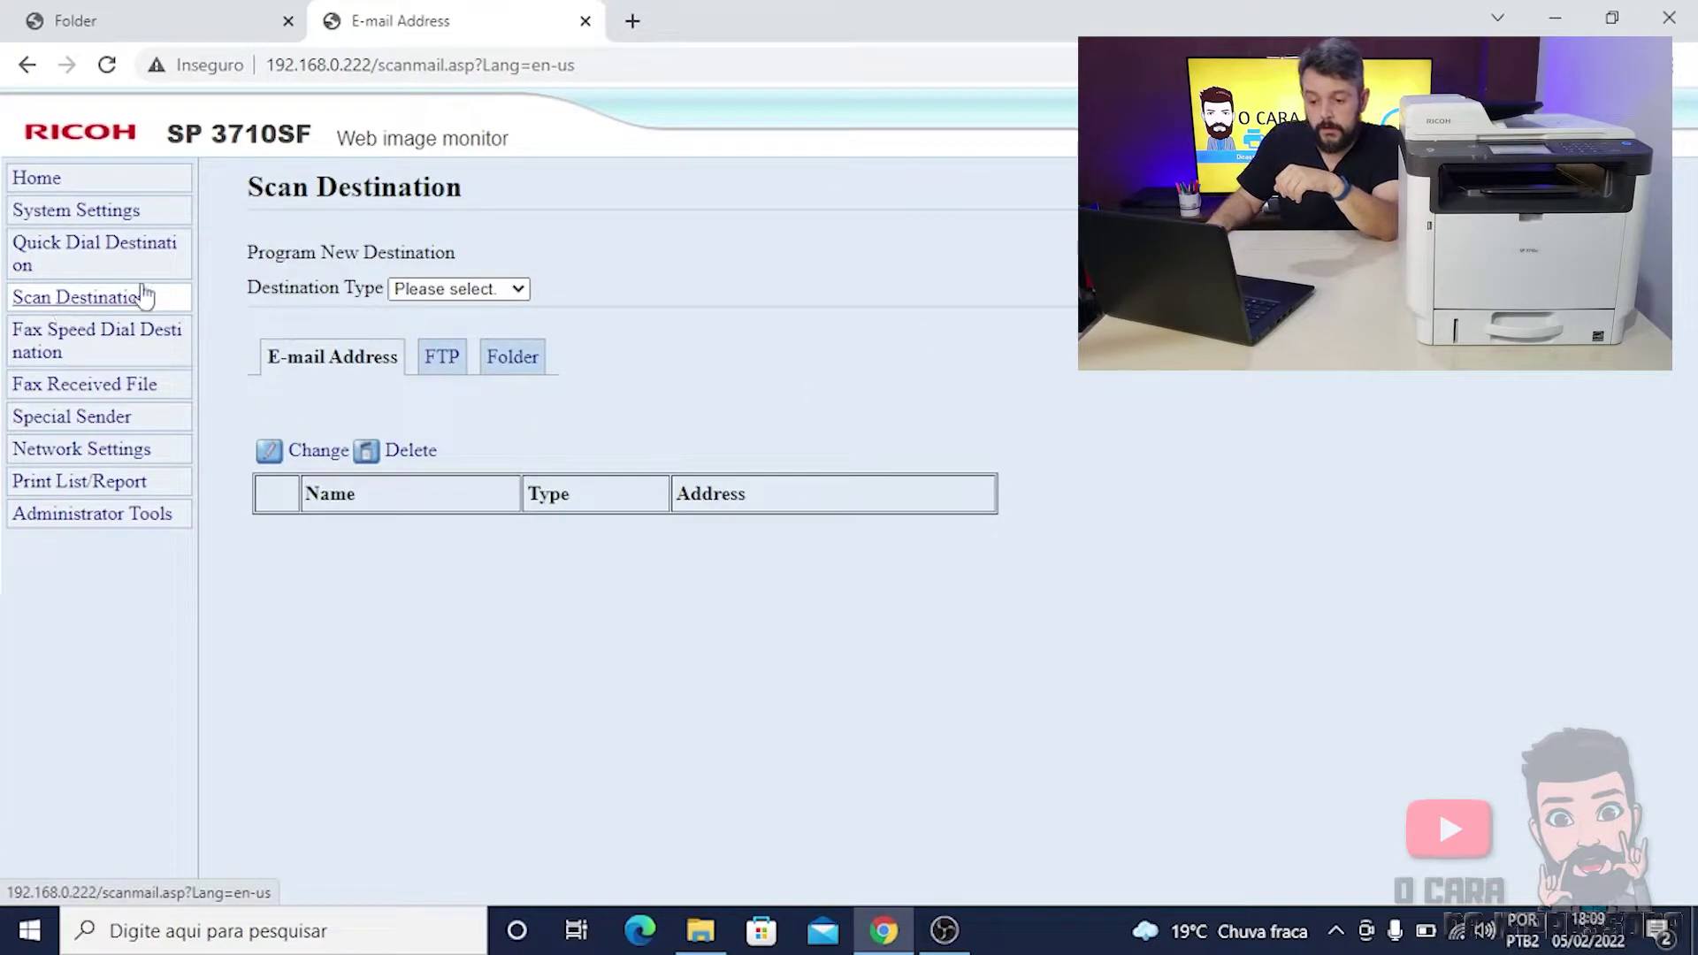
{"action": "left_click", "coordinate": [520, 291]}
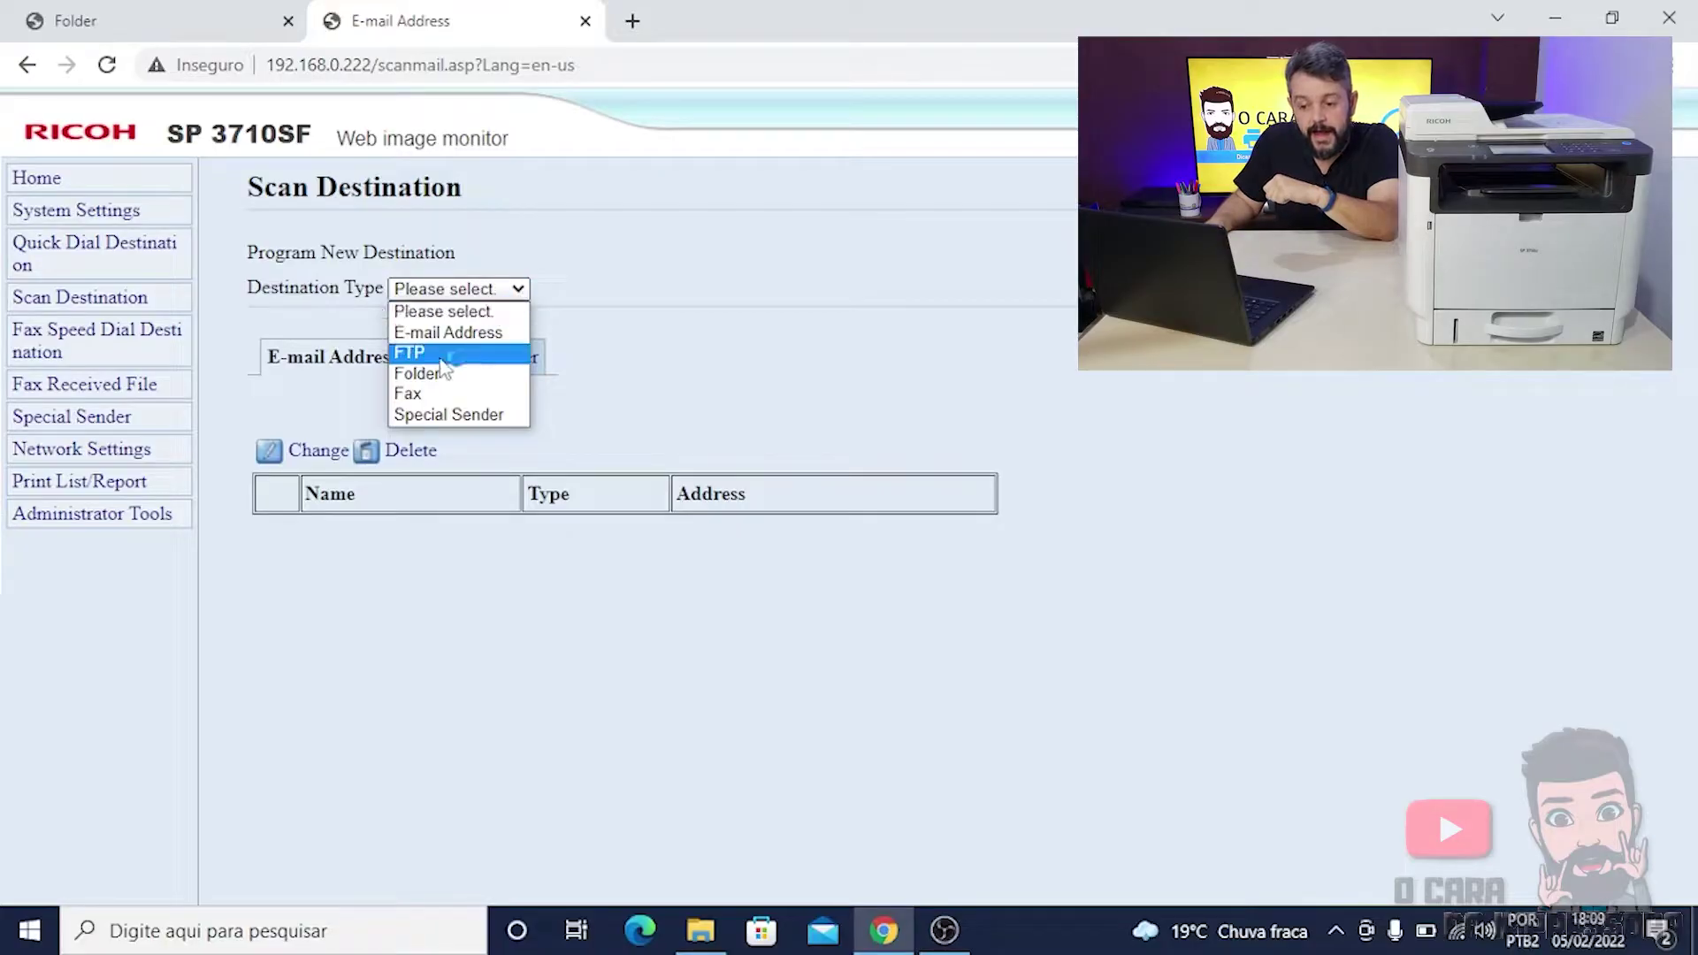
{"action": "left_click", "coordinate": [433, 379]}
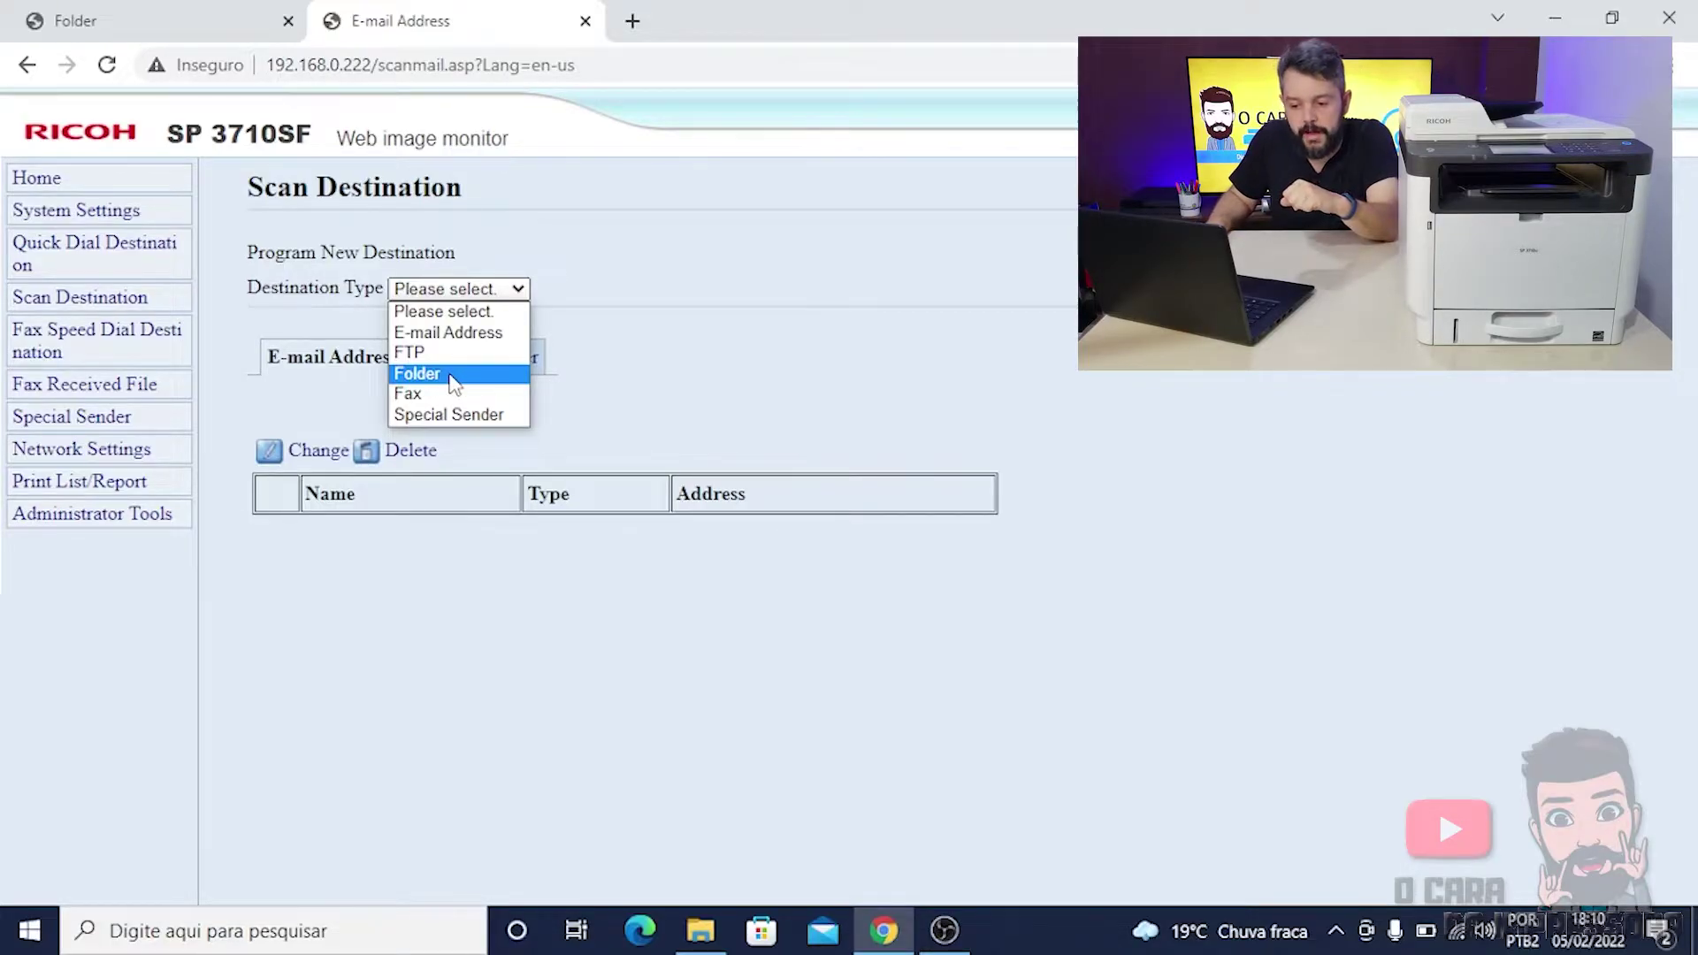
{"action": "left_click", "coordinate": [453, 375]}
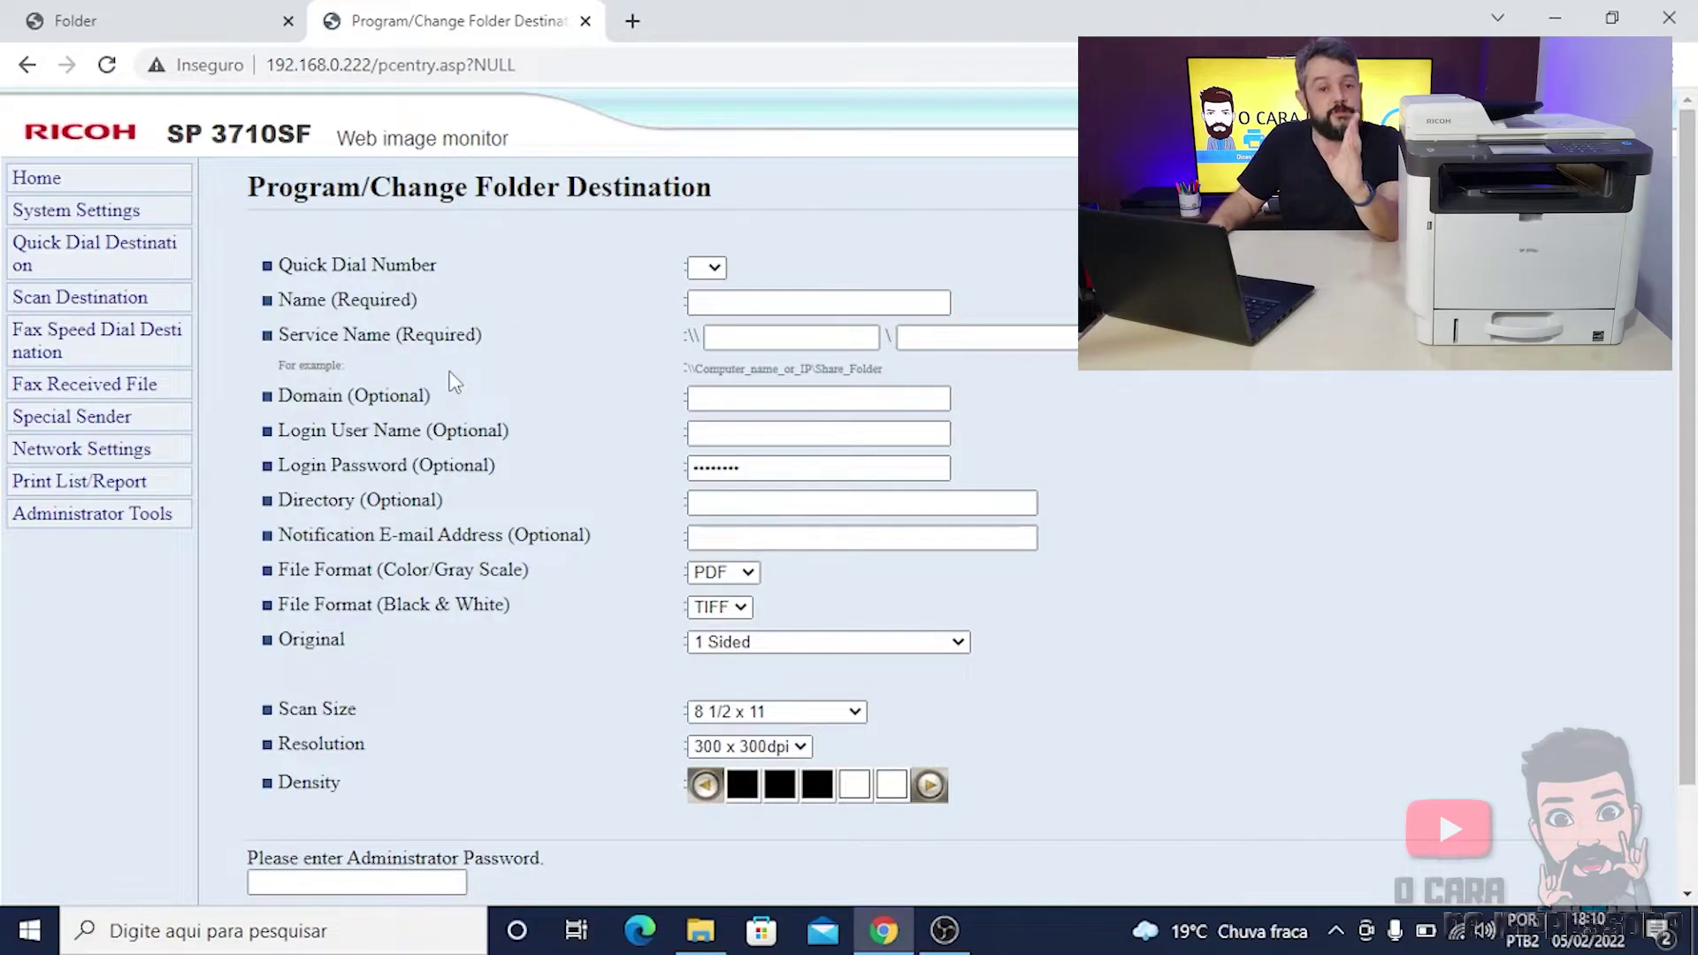
Enter Digitalizacao as the name of the folder destination.
{"action": "left_click", "coordinate": [756, 305]}
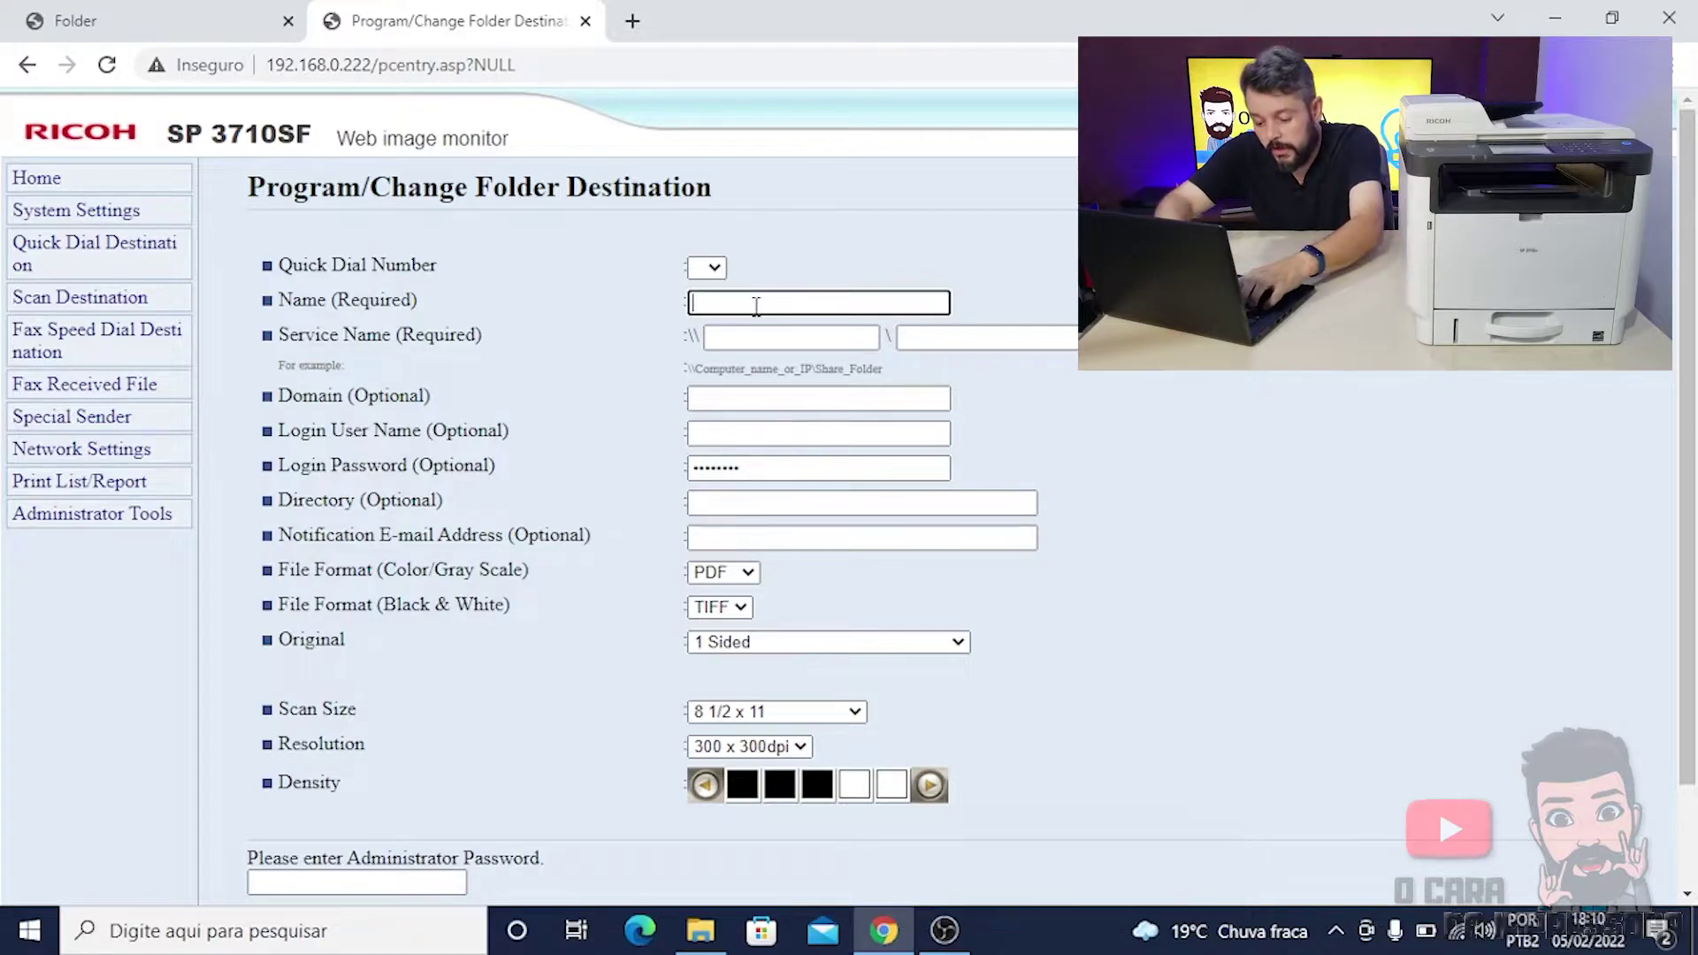
{"action": "type", "text": "Digitaliz"}
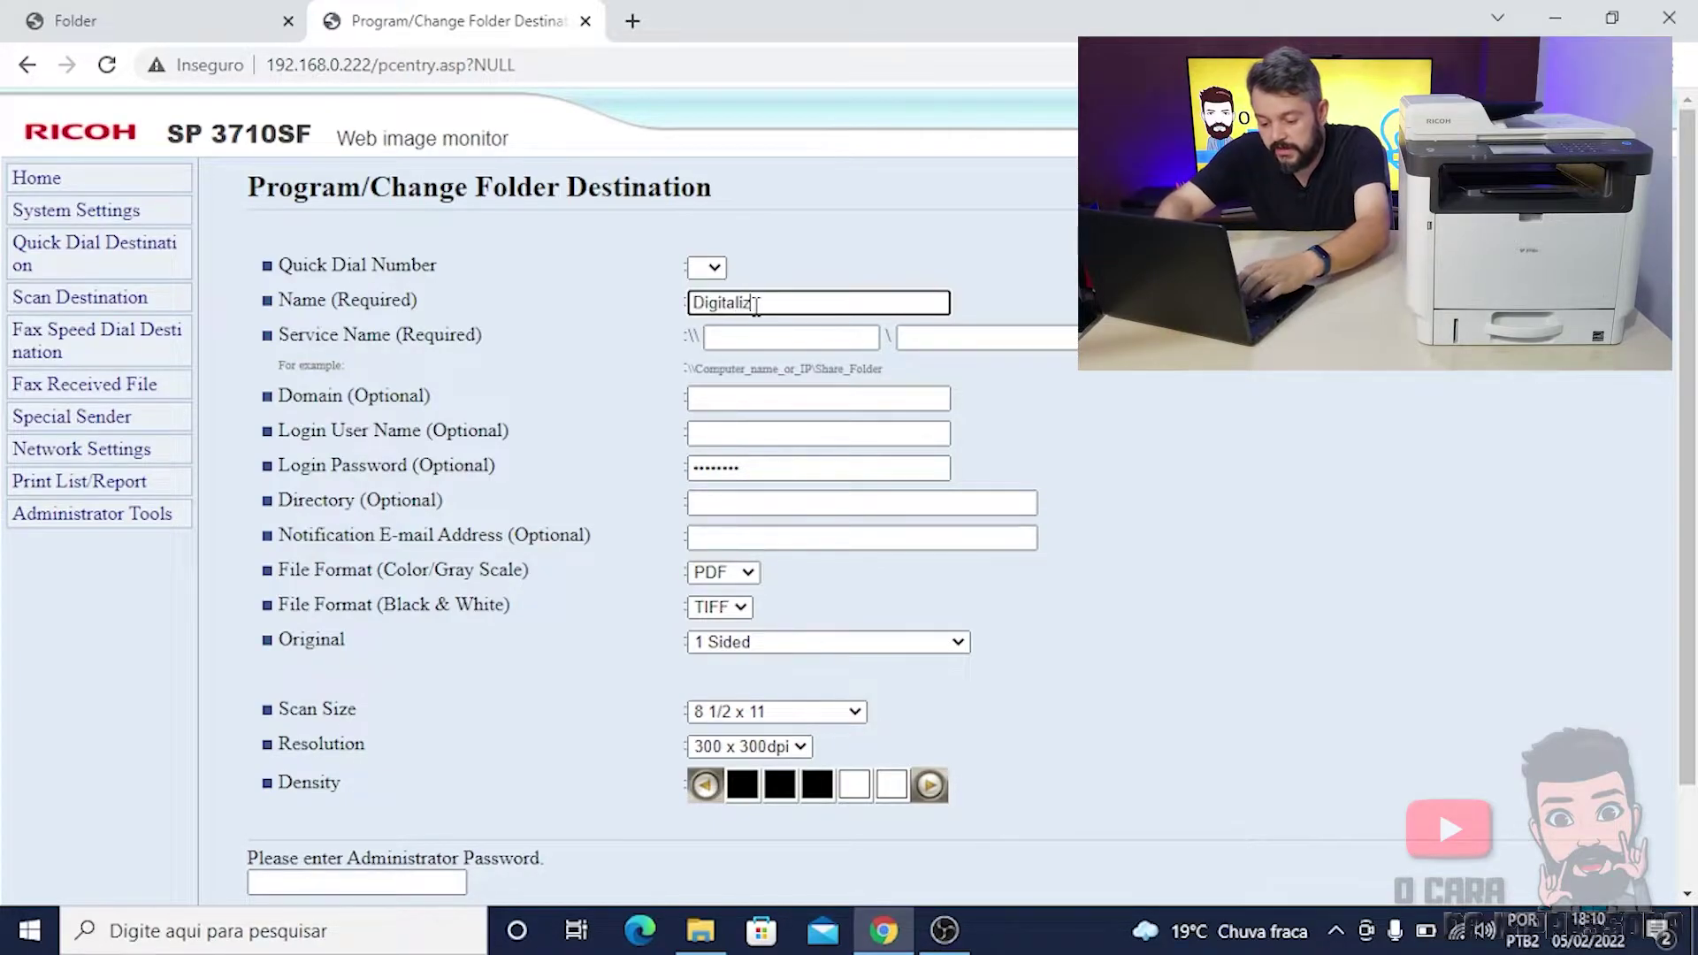
{"action": "type", "text": "acao"}
Switch to File Explorer and copy the computer name DESKTOP-TTJ9OUF from the network path in the Digitalizacao folder's sharing properties.
{"action": "left_click", "coordinate": [769, 339]}
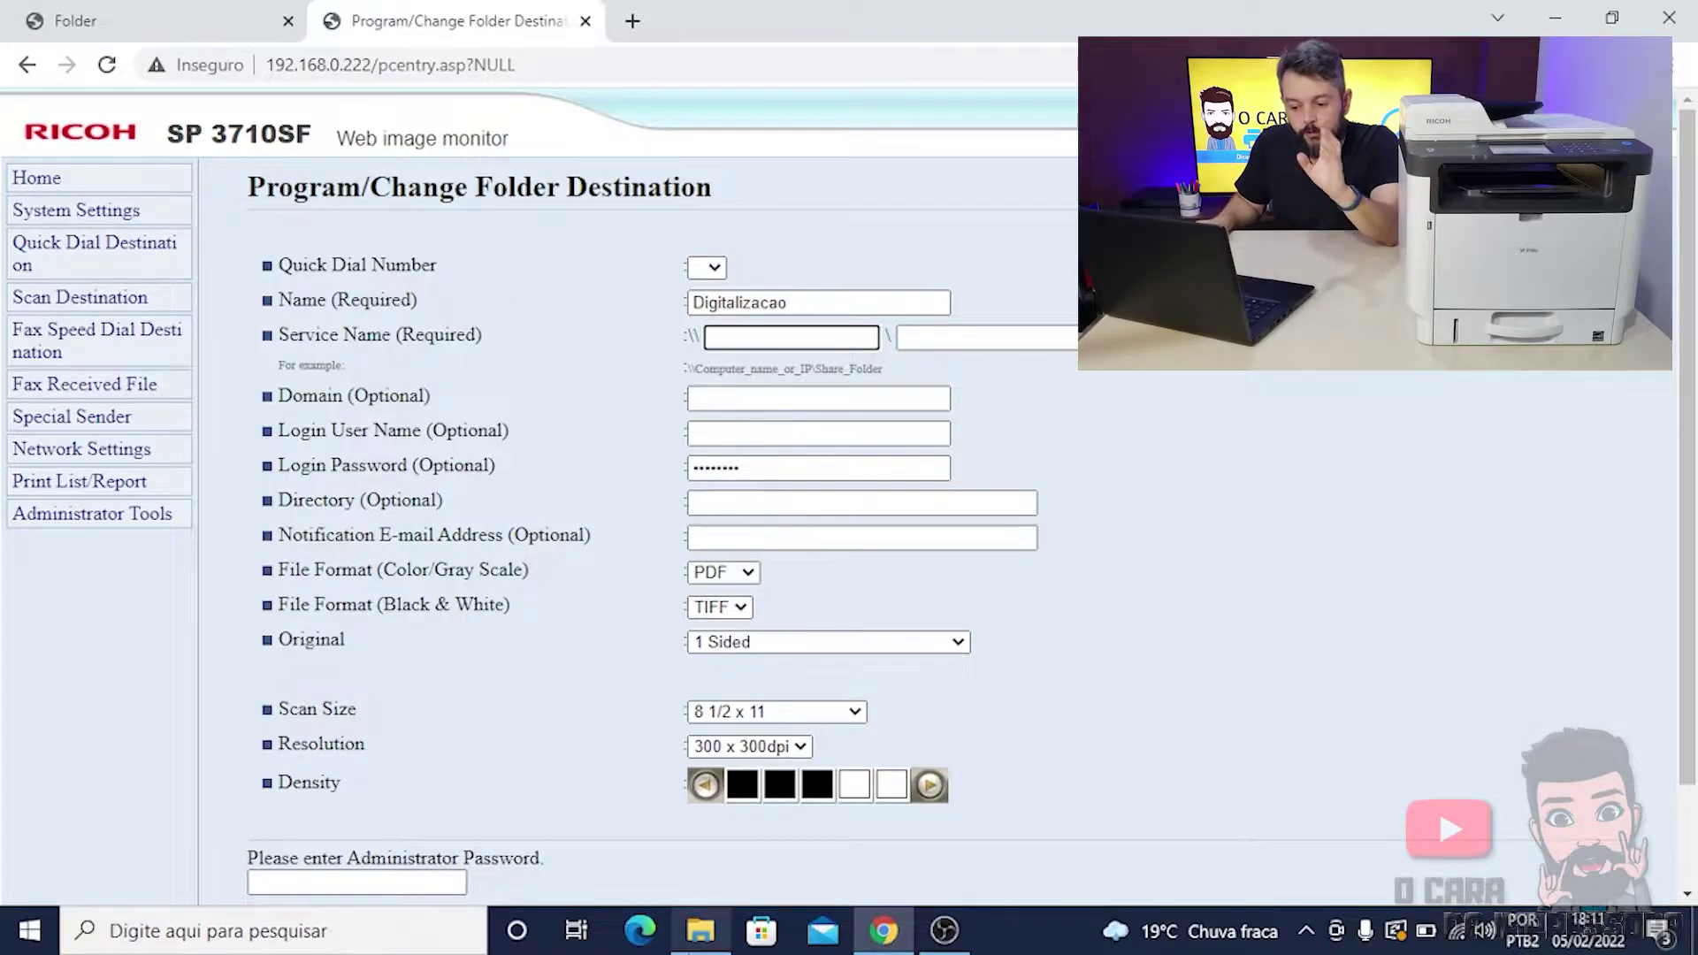
{"action": "left_click", "coordinate": [699, 936]}
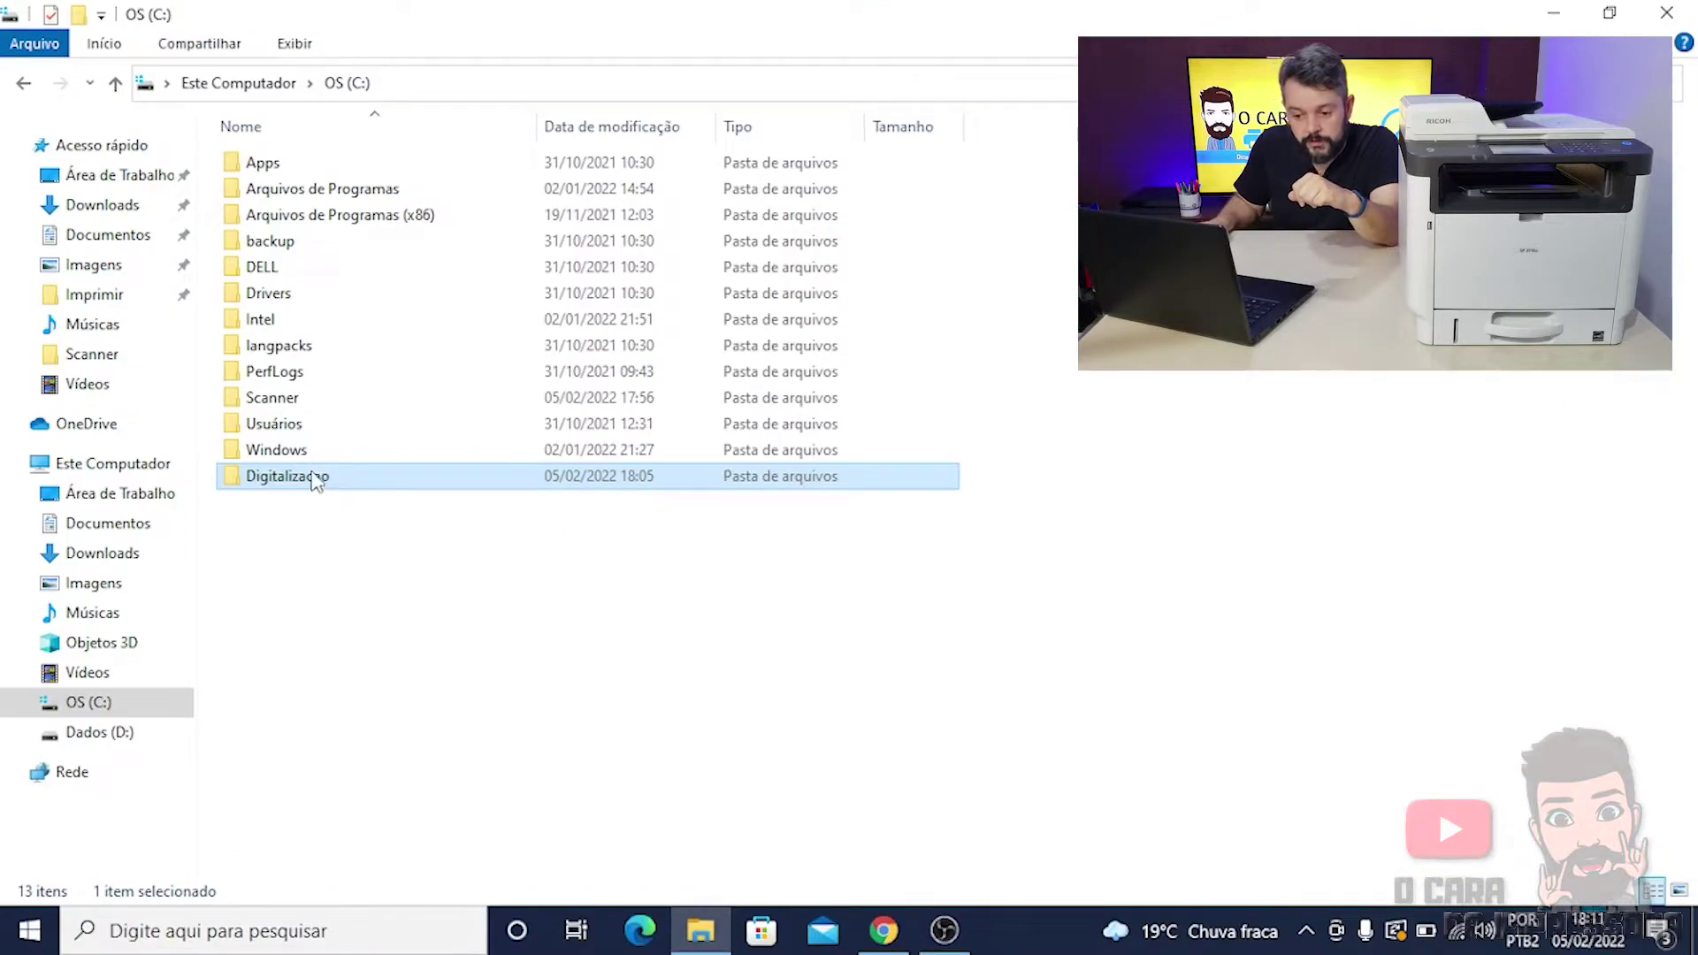
{"action": "right_click", "coordinate": [310, 487]}
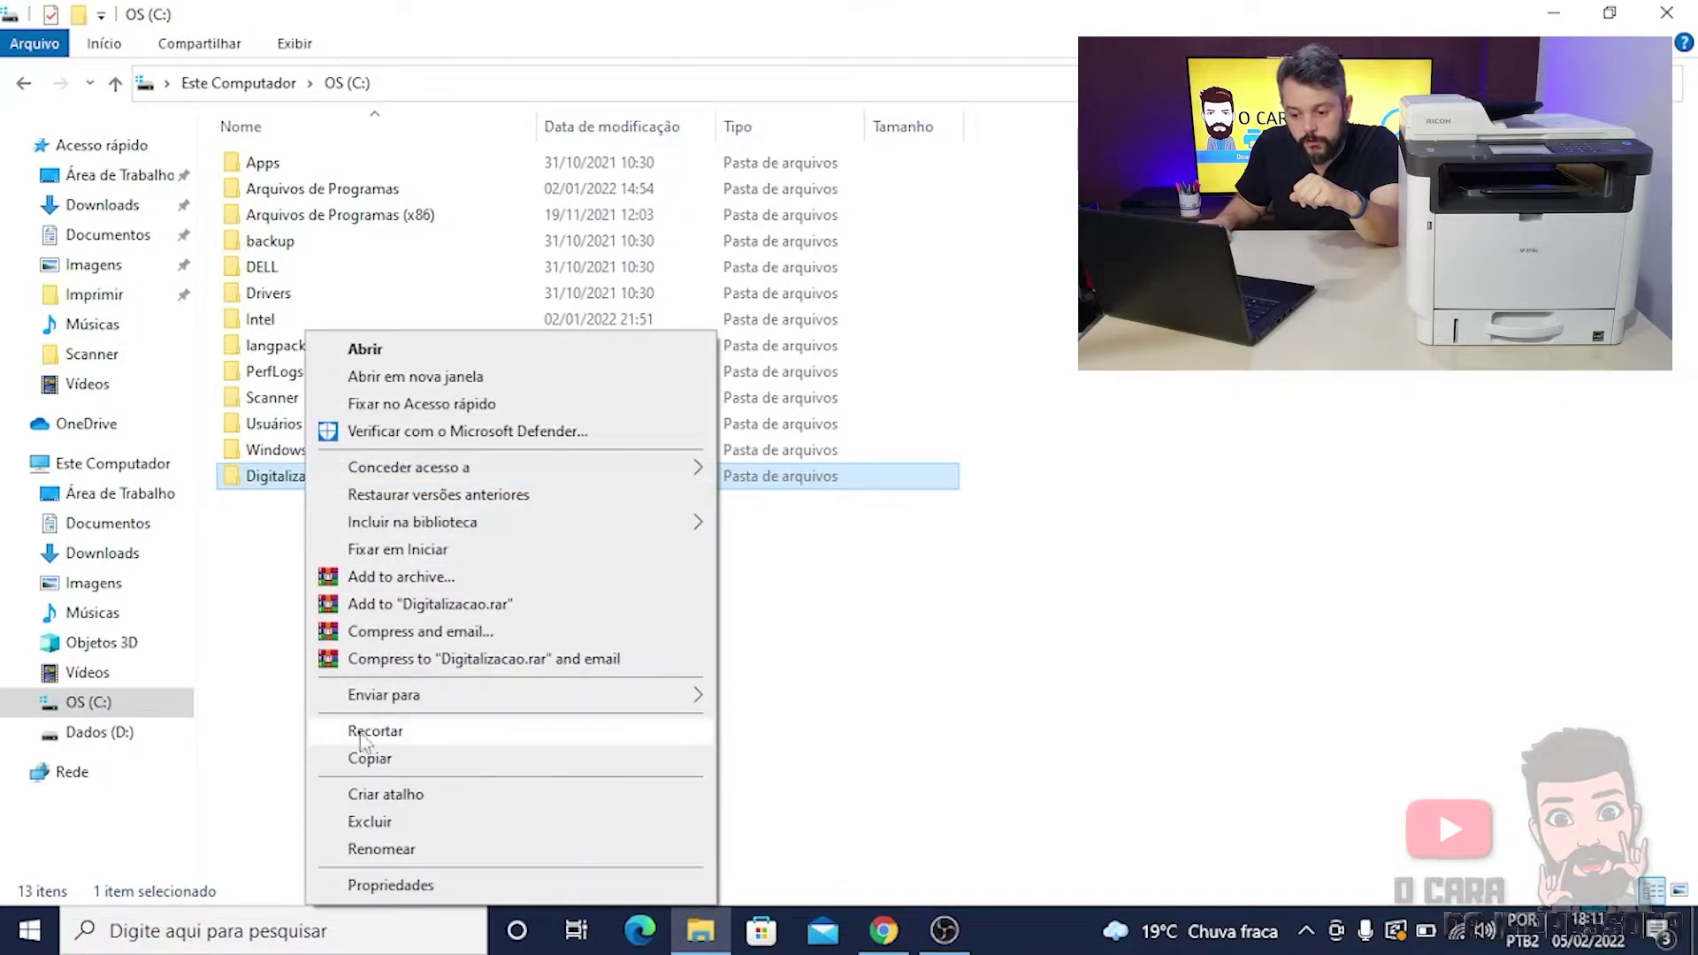
{"action": "left_click", "coordinate": [389, 885]}
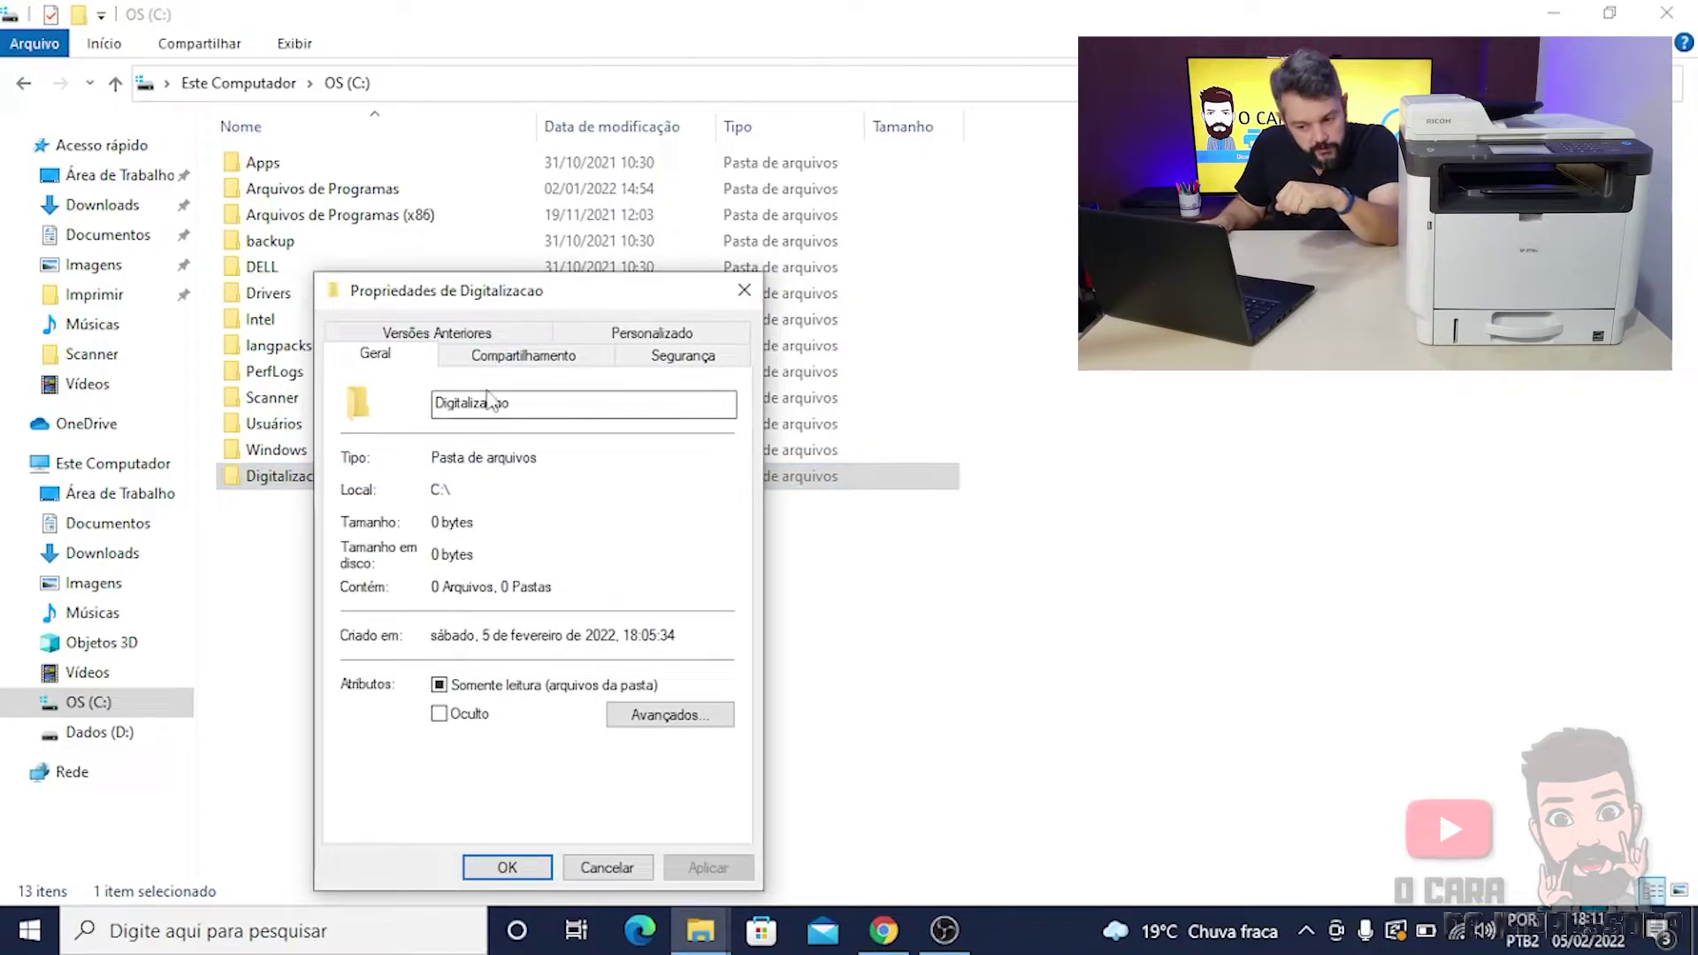
{"action": "left_click", "coordinate": [526, 356]}
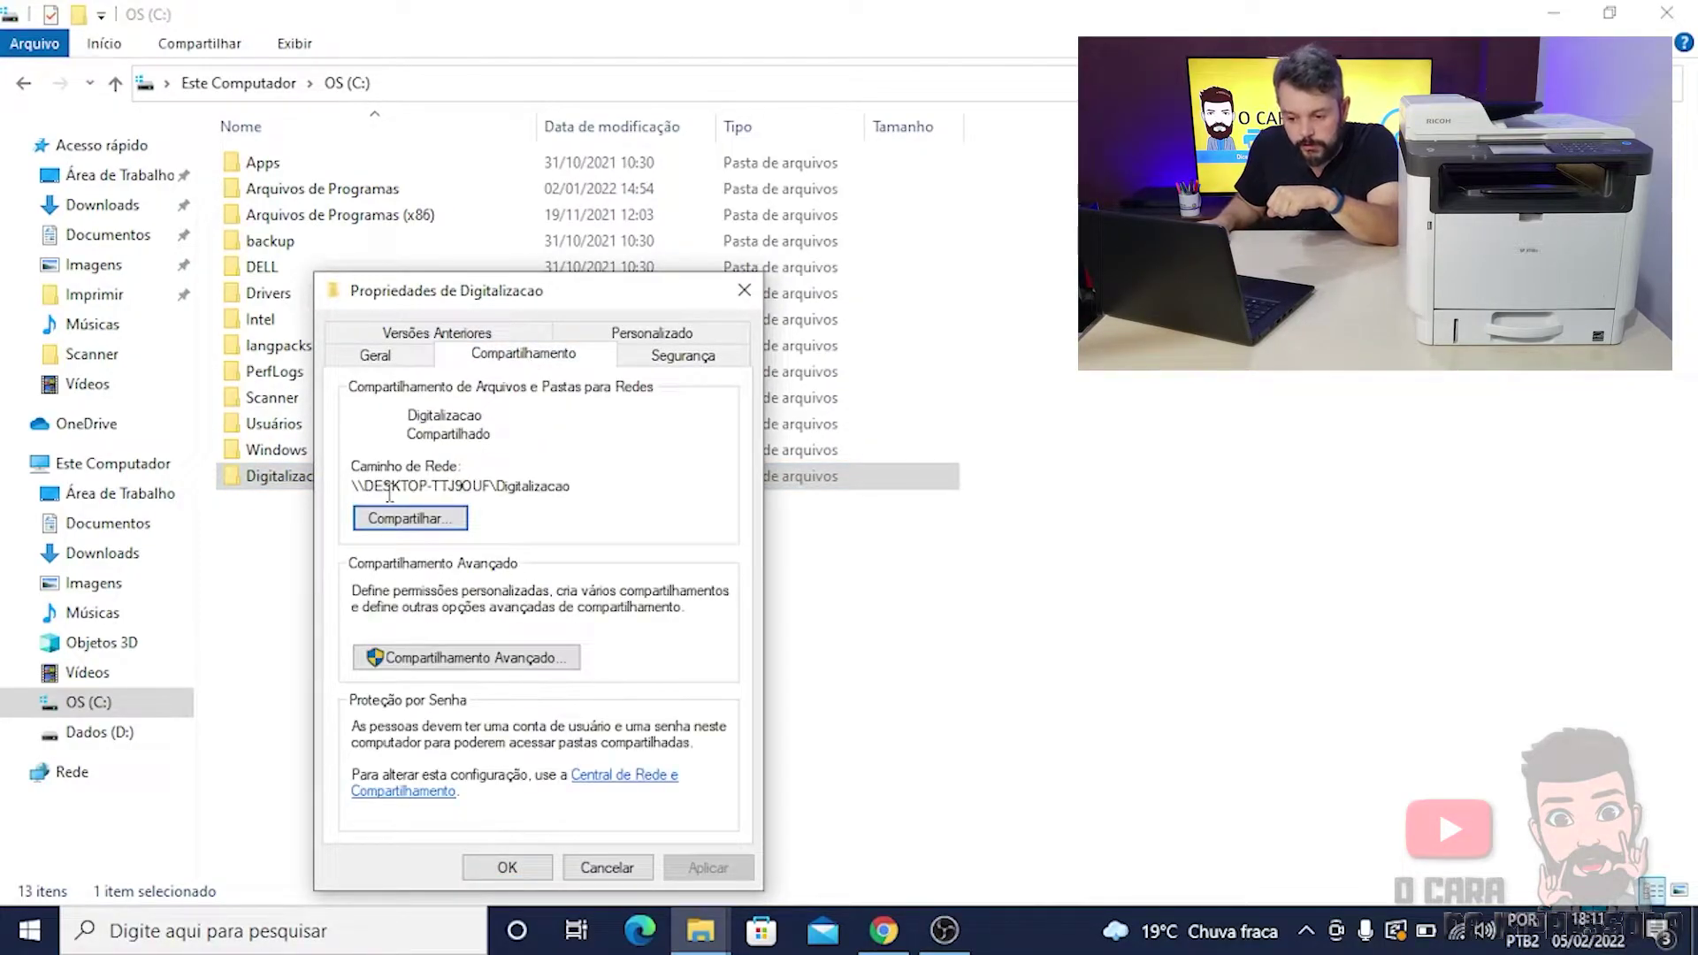
{"action": "left_click_drag", "start_coordinate": [363, 483], "coordinate": [493, 487]}
{"action": "key", "text": "ctrl+c"}
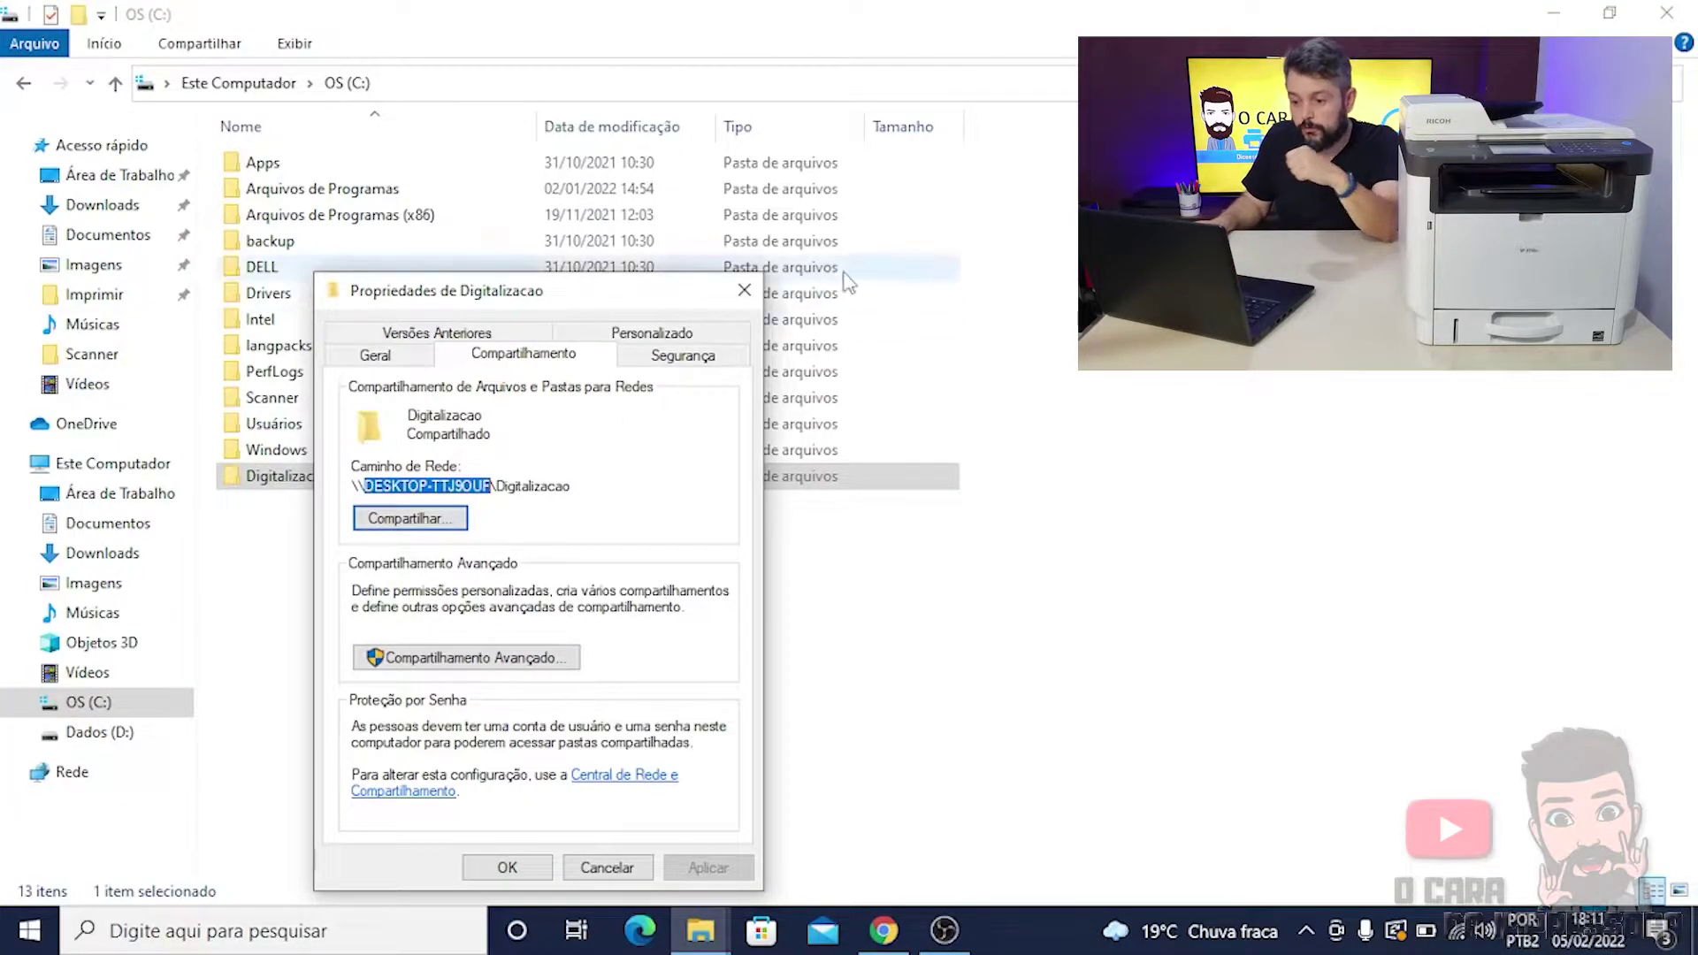
Switch back to Chrome and set the destination's service name to computer DESKTOP-TTJ9OUF and shared folder digitalizacao, leaving the domain blank.
{"action": "left_click", "coordinate": [883, 931]}
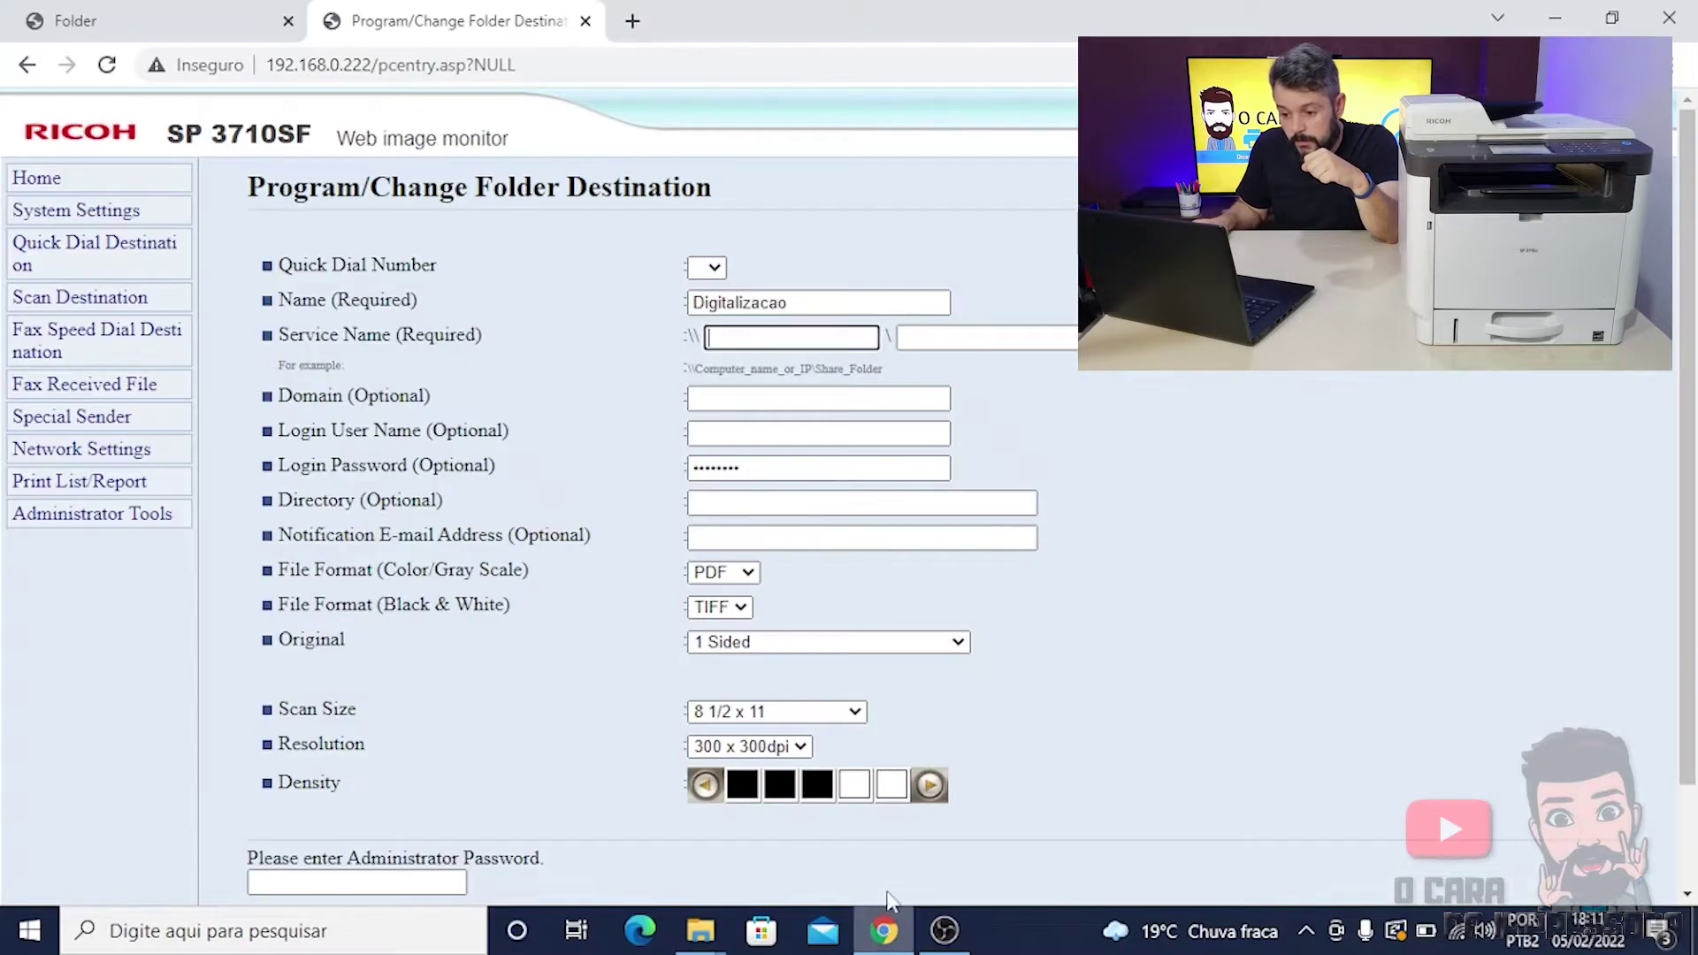
{"action": "key", "text": "ctrl+v"}
{"action": "left_click", "coordinate": [938, 337]}
{"action": "type", "text": "digita"}
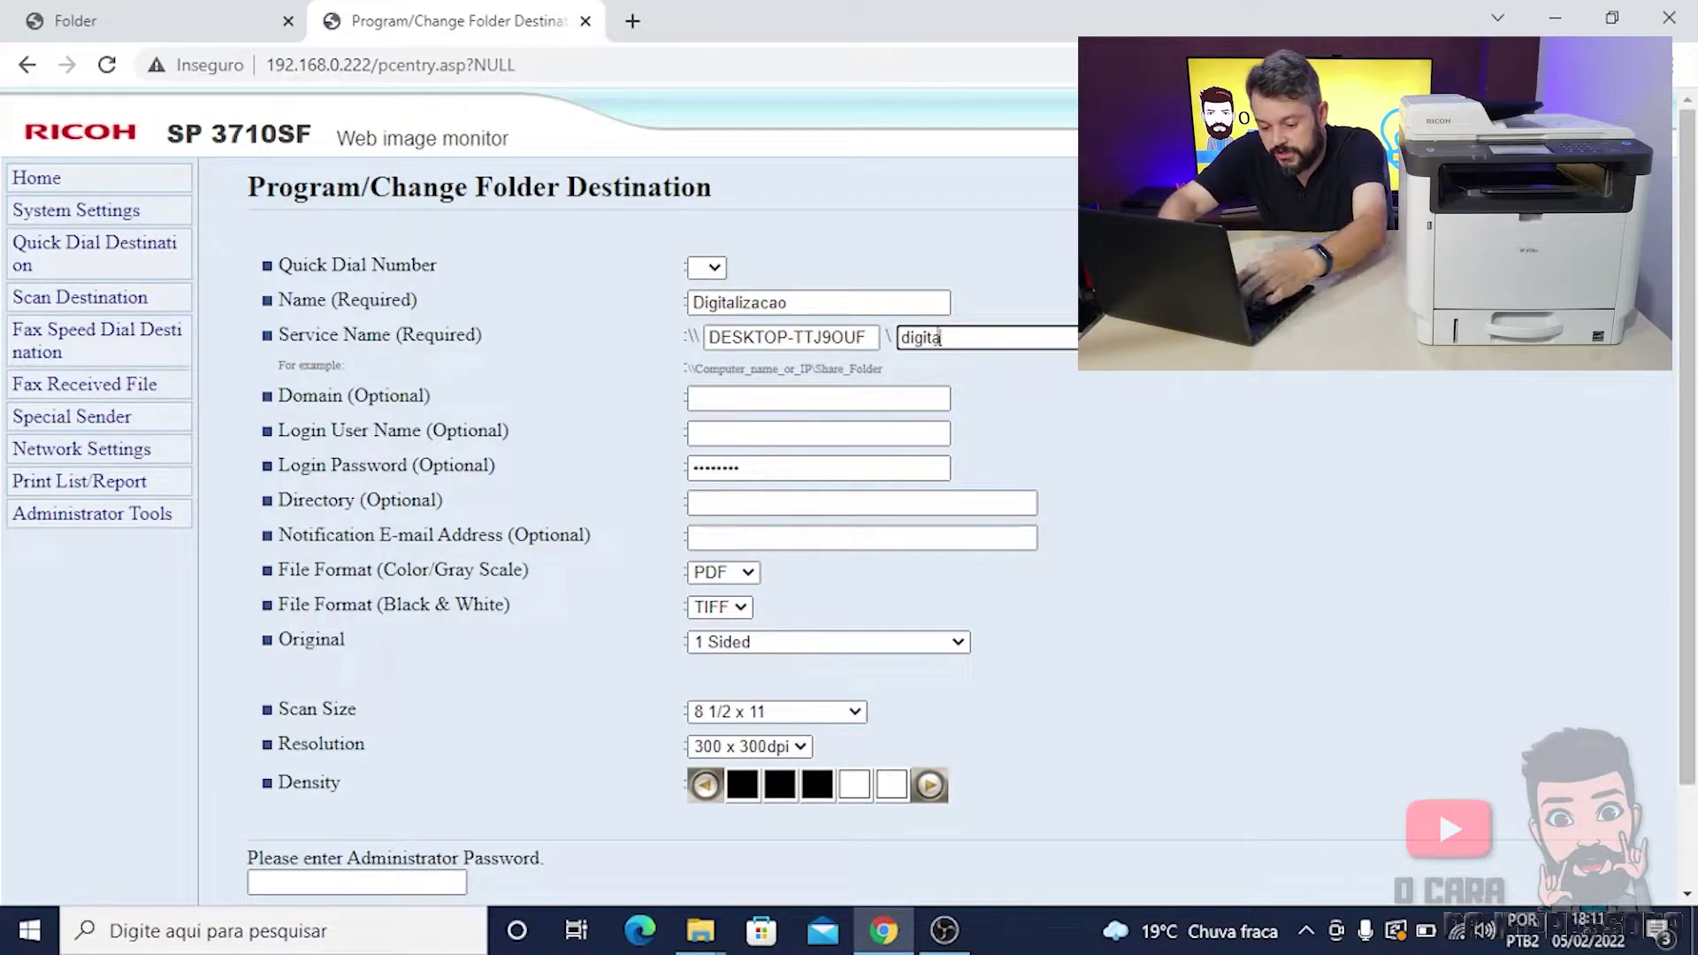
{"action": "type", "text": "lizacao"}
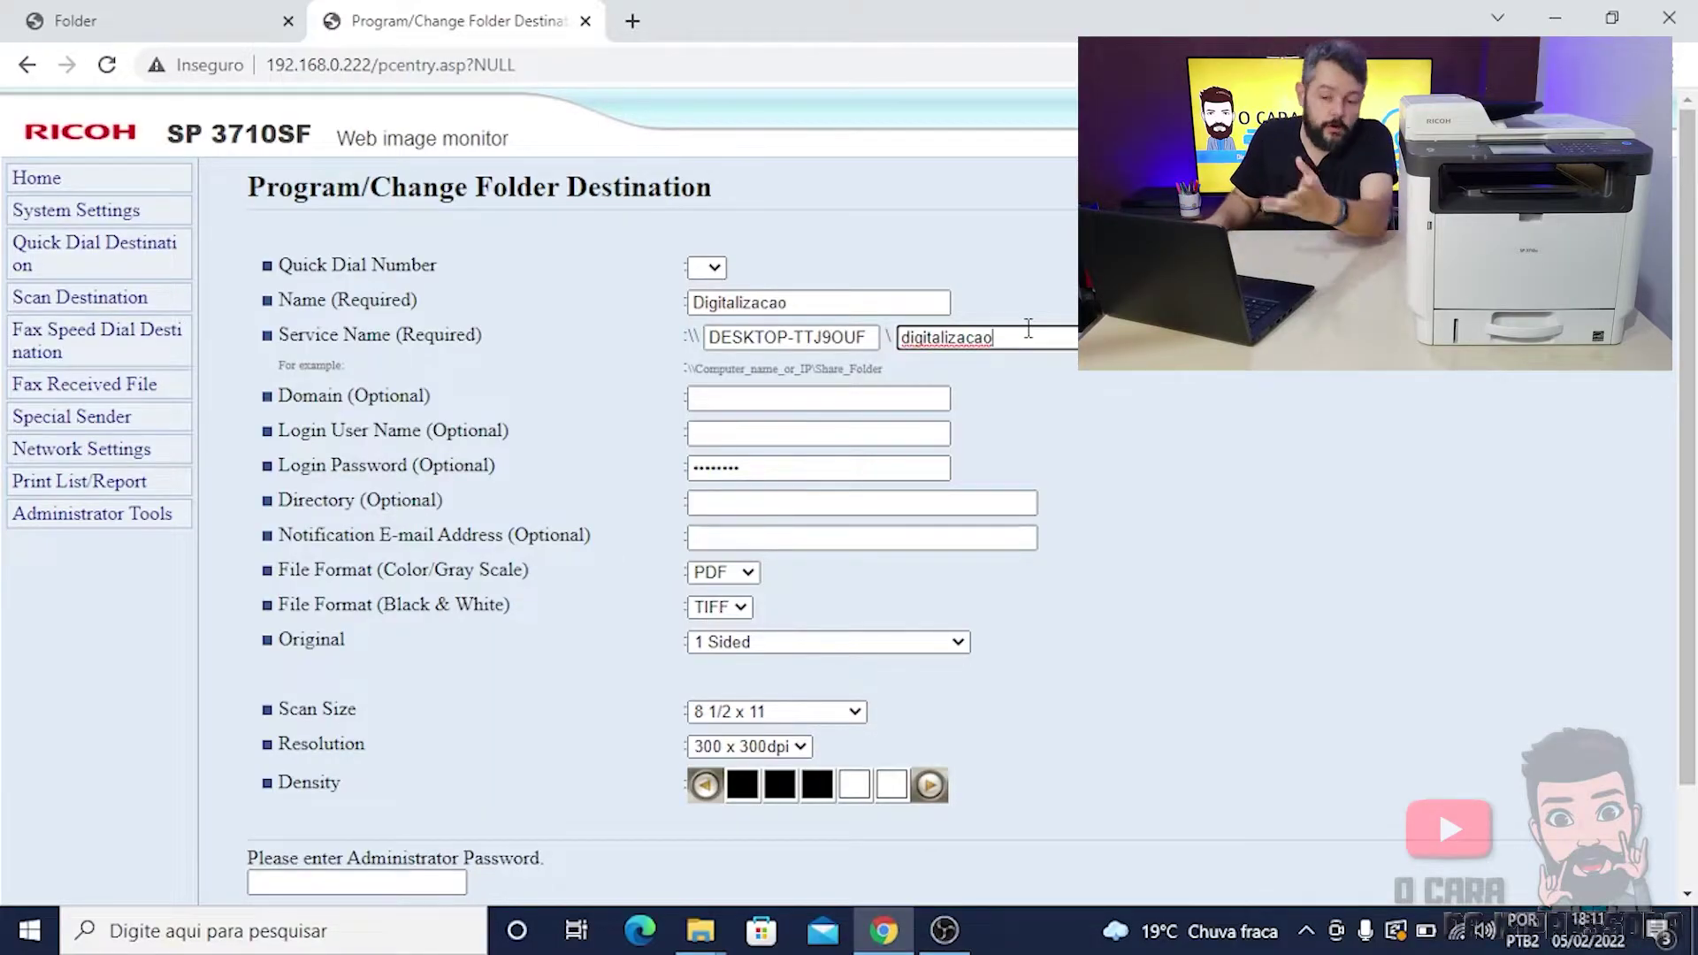
{"action": "left_click", "coordinate": [717, 399]}
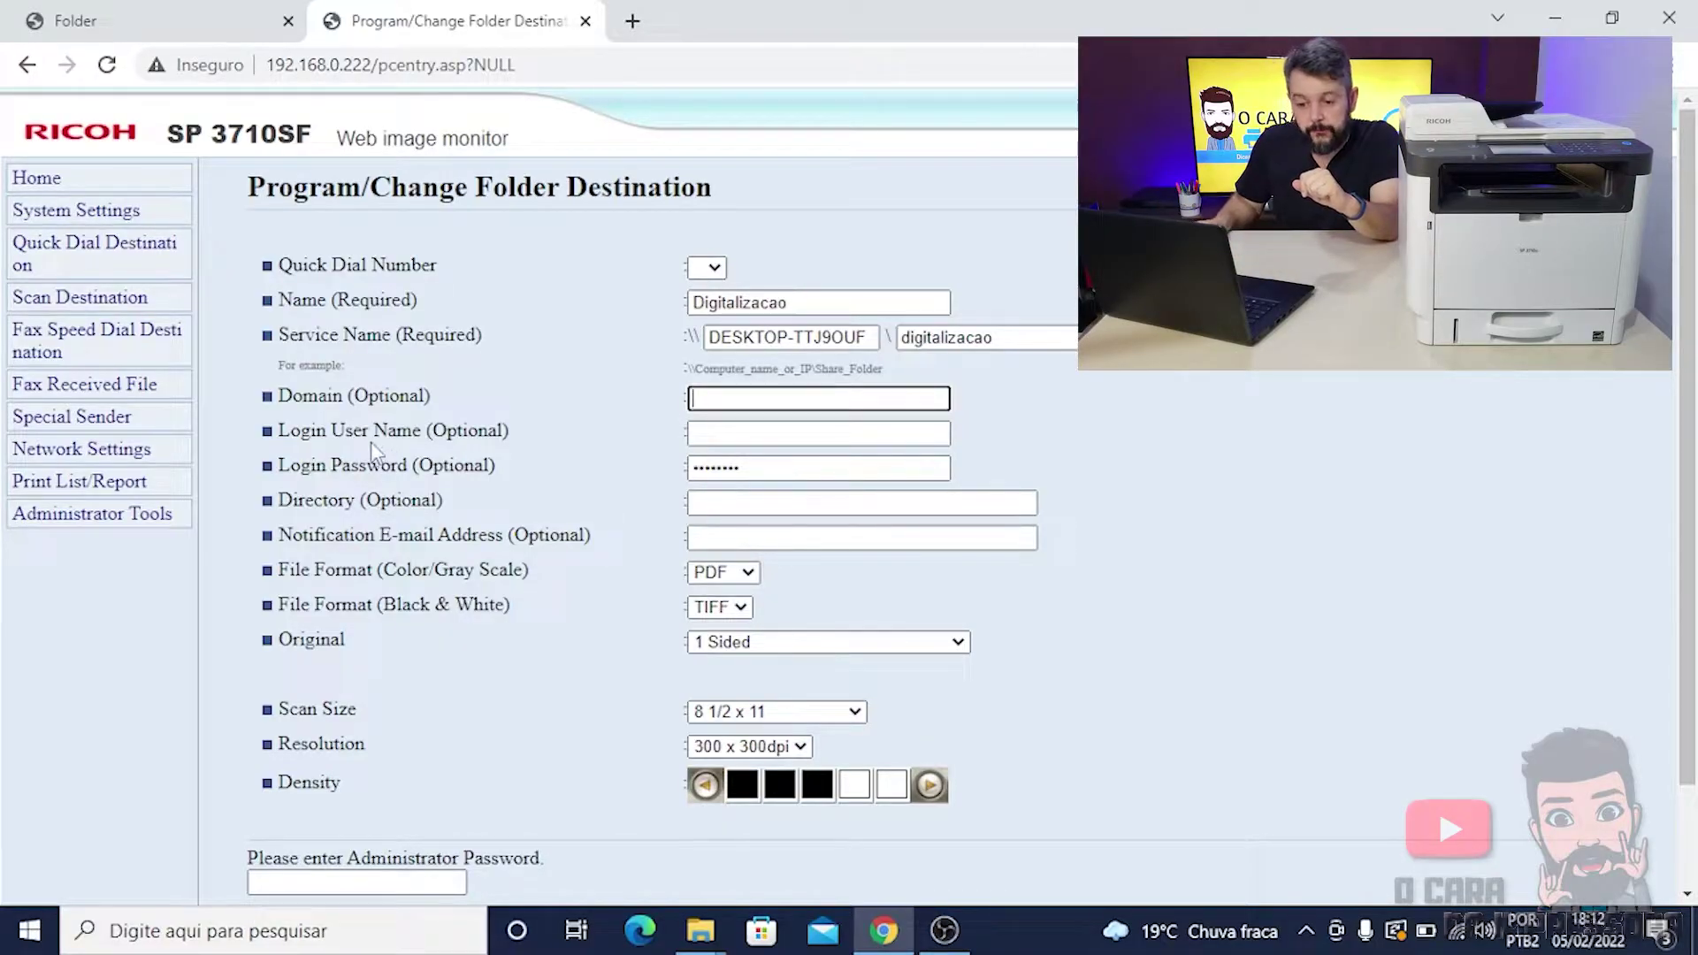
{"action": "left_click", "coordinate": [361, 389]}
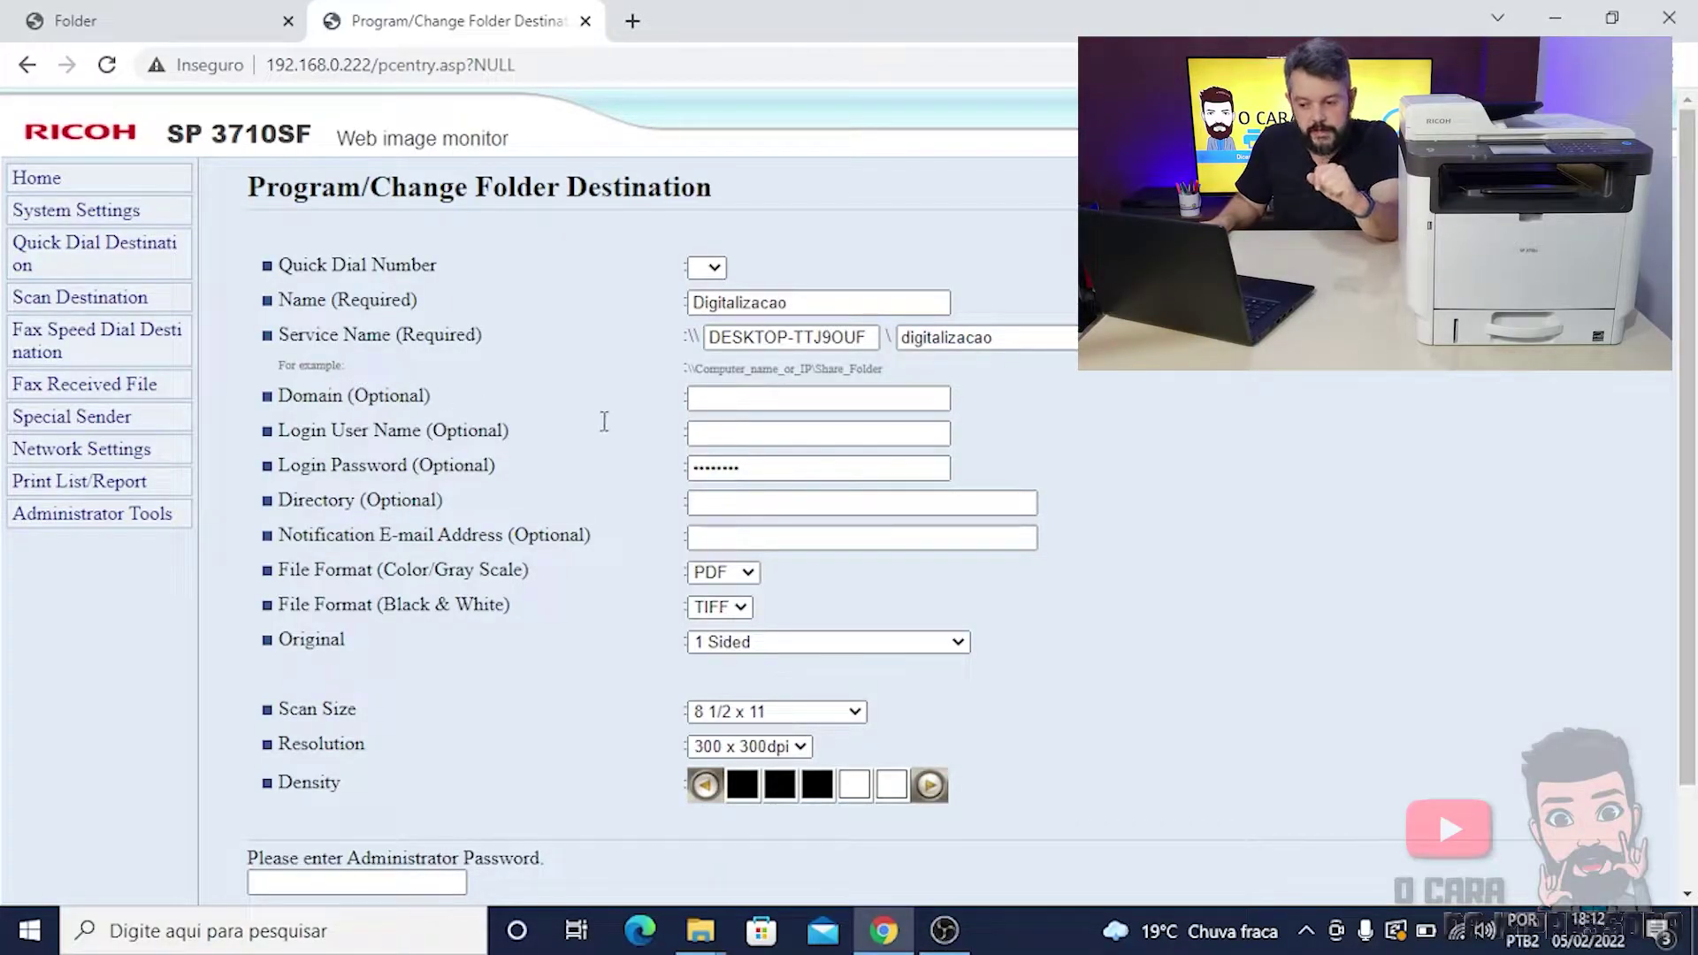
Enter the Windows account's login user name and login password for the folder destination.
{"action": "left_click", "coordinate": [717, 433]}
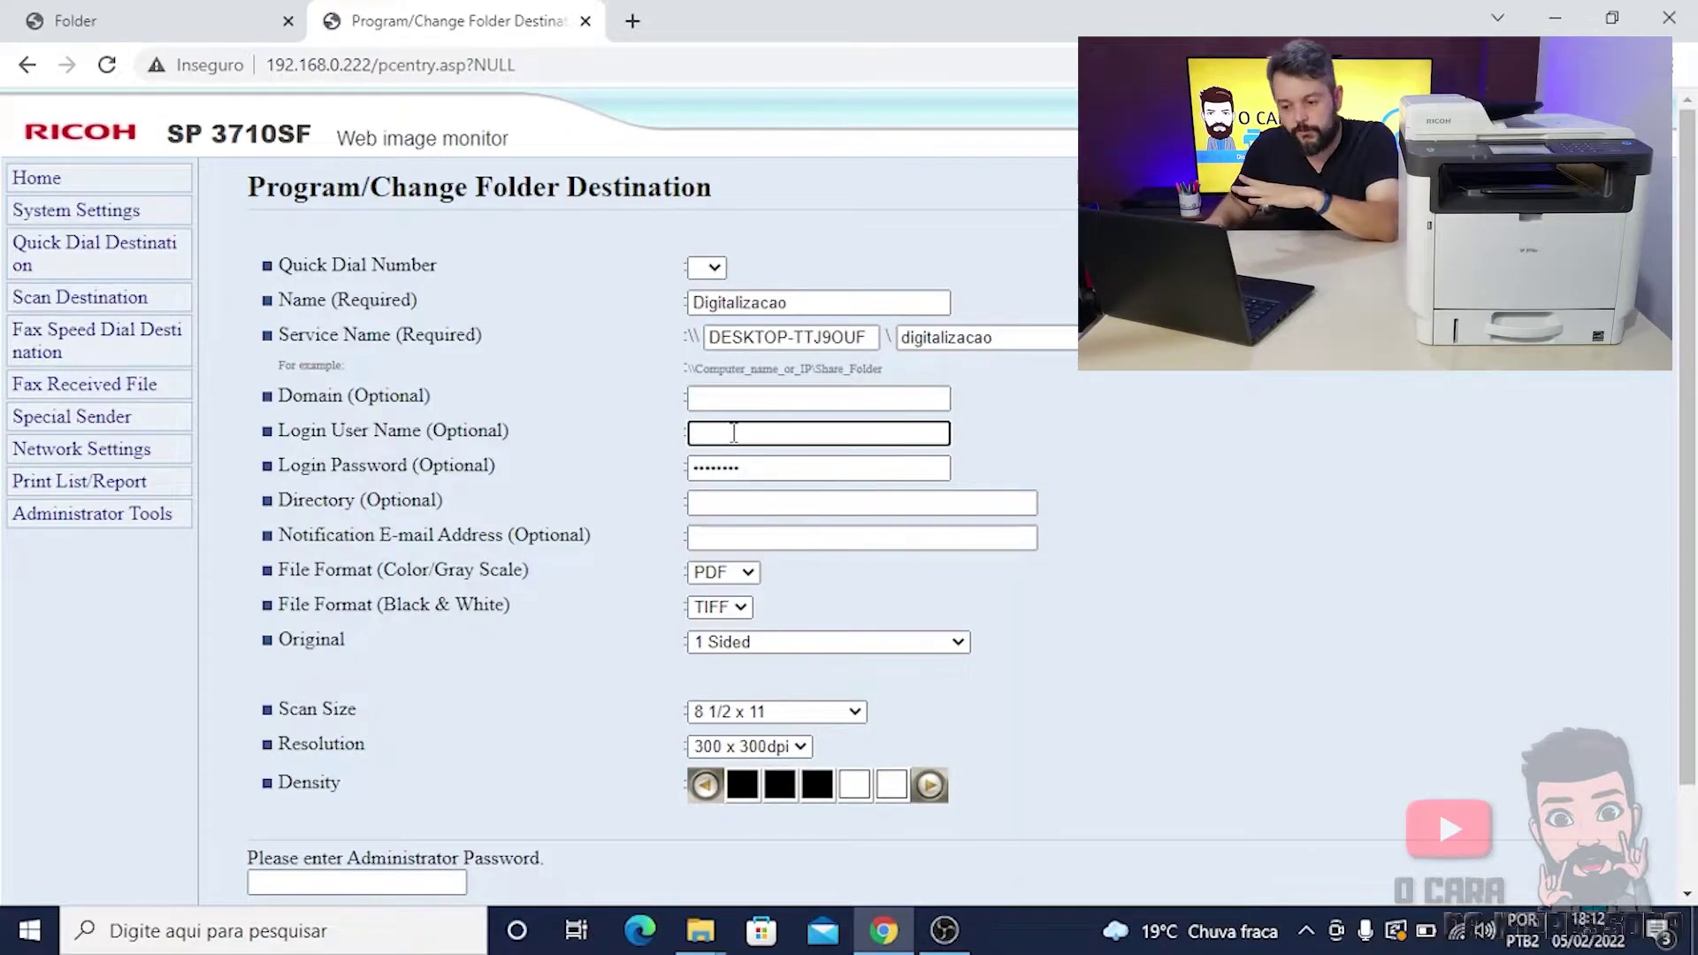
{"action": "type", "text": "marcio"}
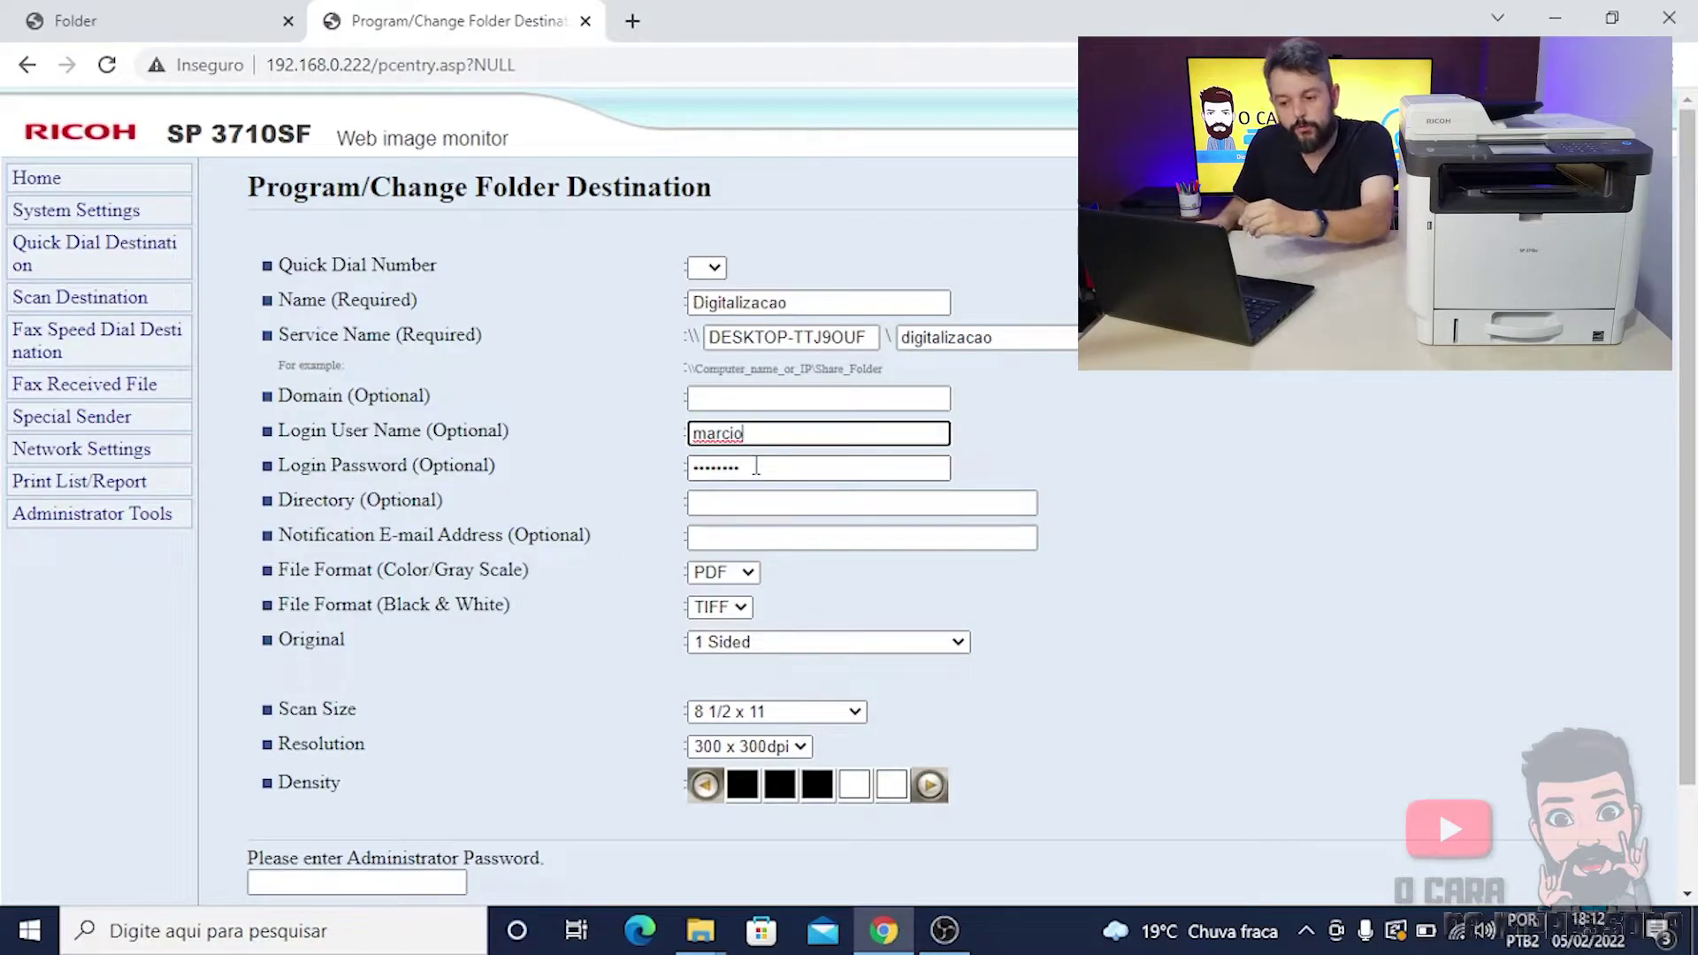
{"action": "left_click", "coordinate": [756, 466]}
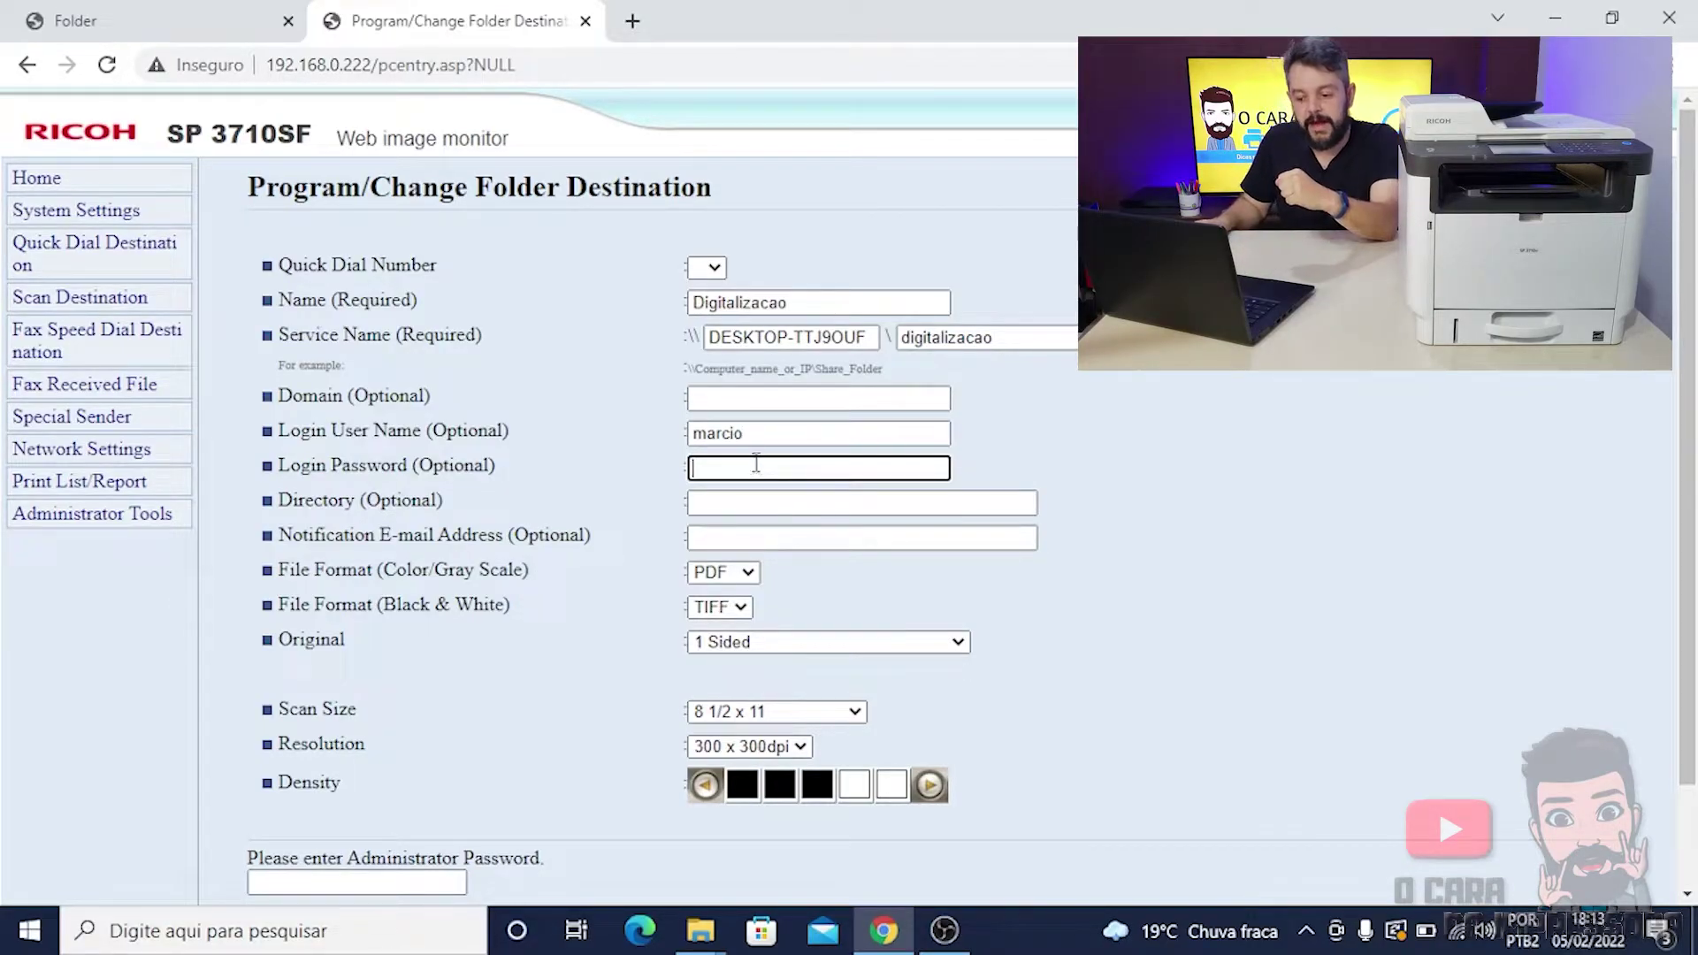
{"action": "type", "text": "******"}
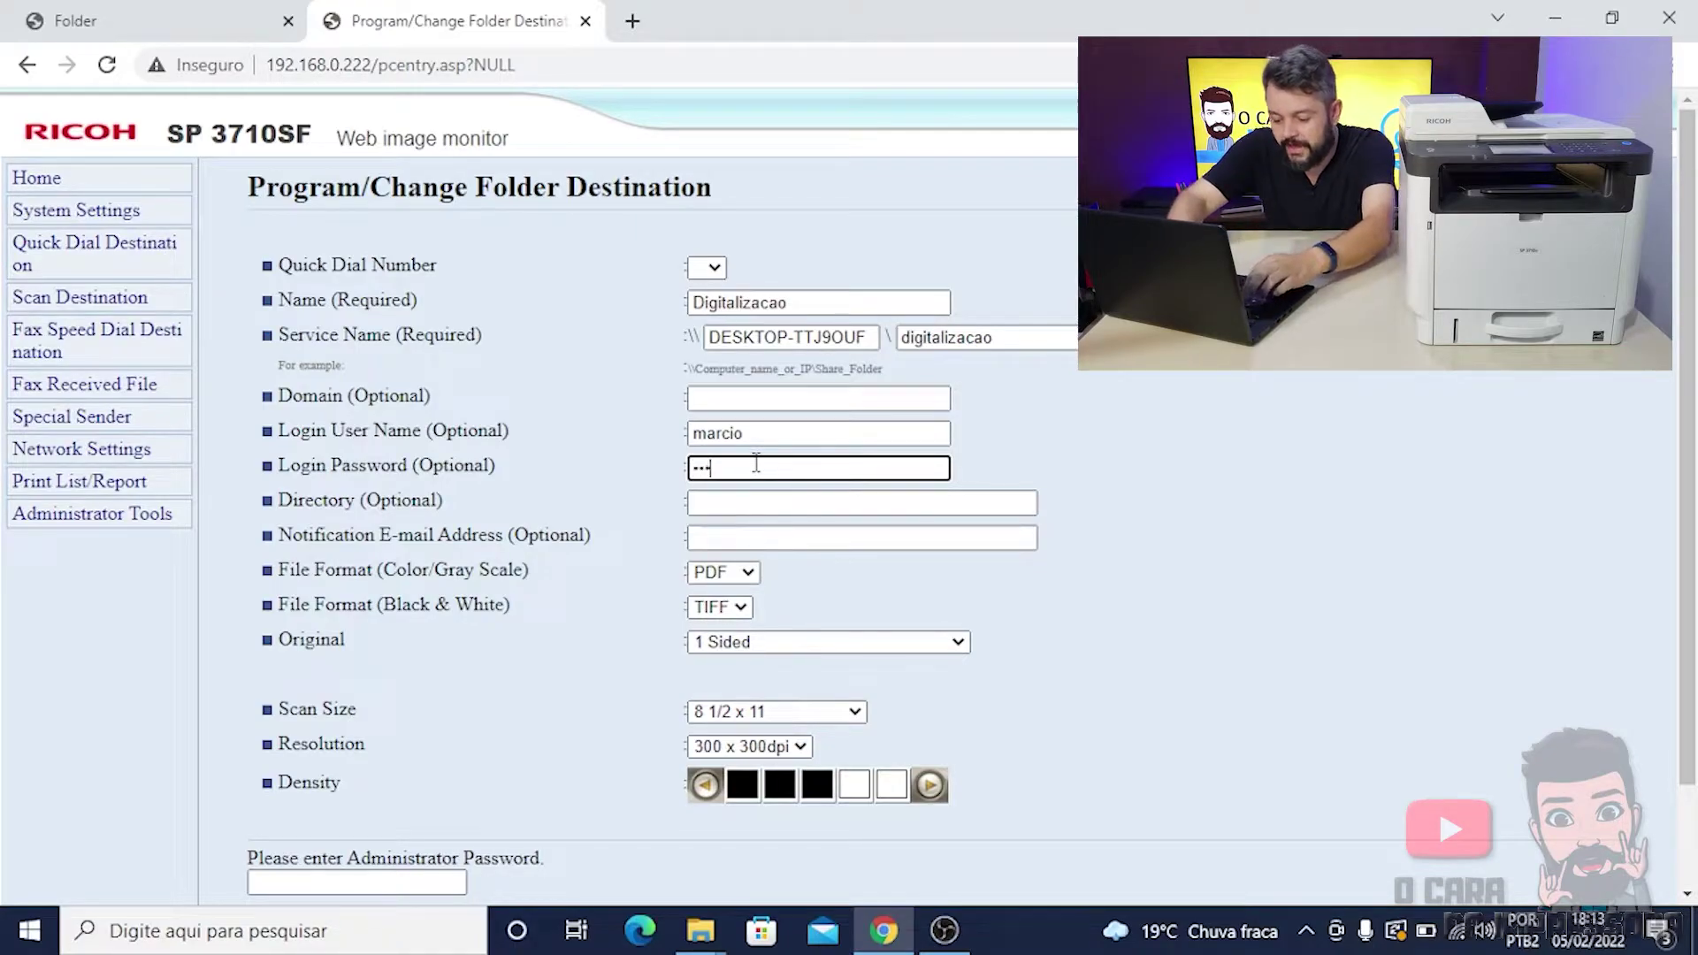
{"action": "type", "text": "***"}
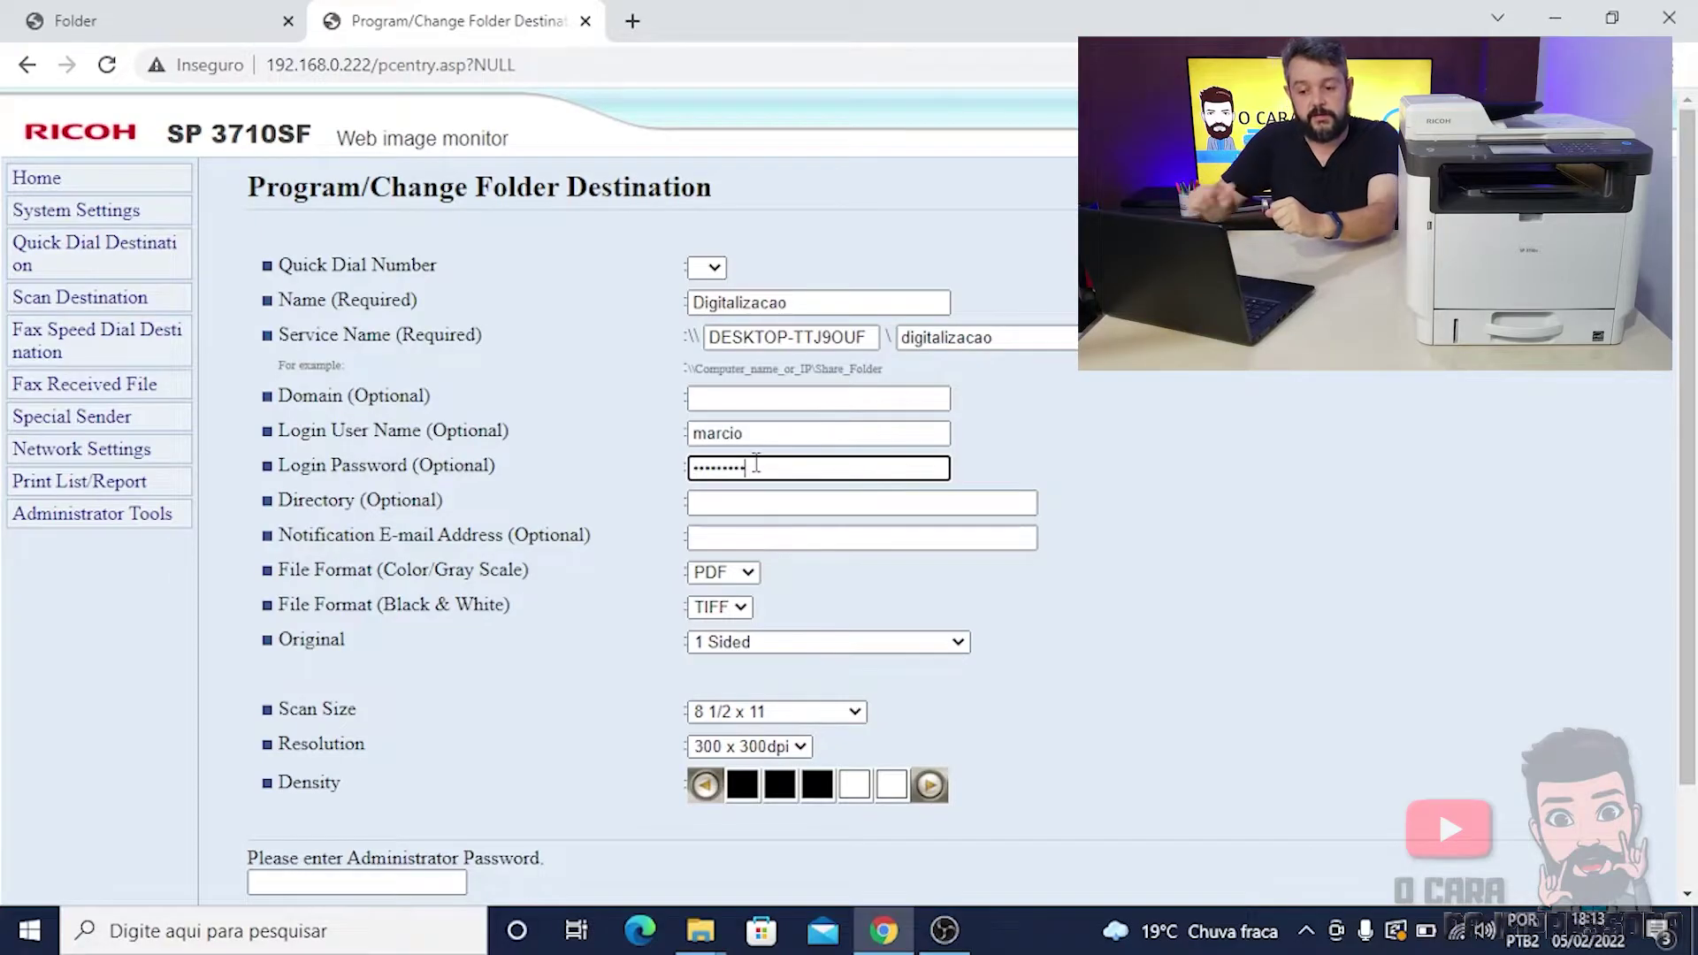
Set the black and white file format to PDF and keep the original as 1 Sided, leaving directory and notification e-mail blank.
{"action": "left_click", "coordinate": [735, 502]}
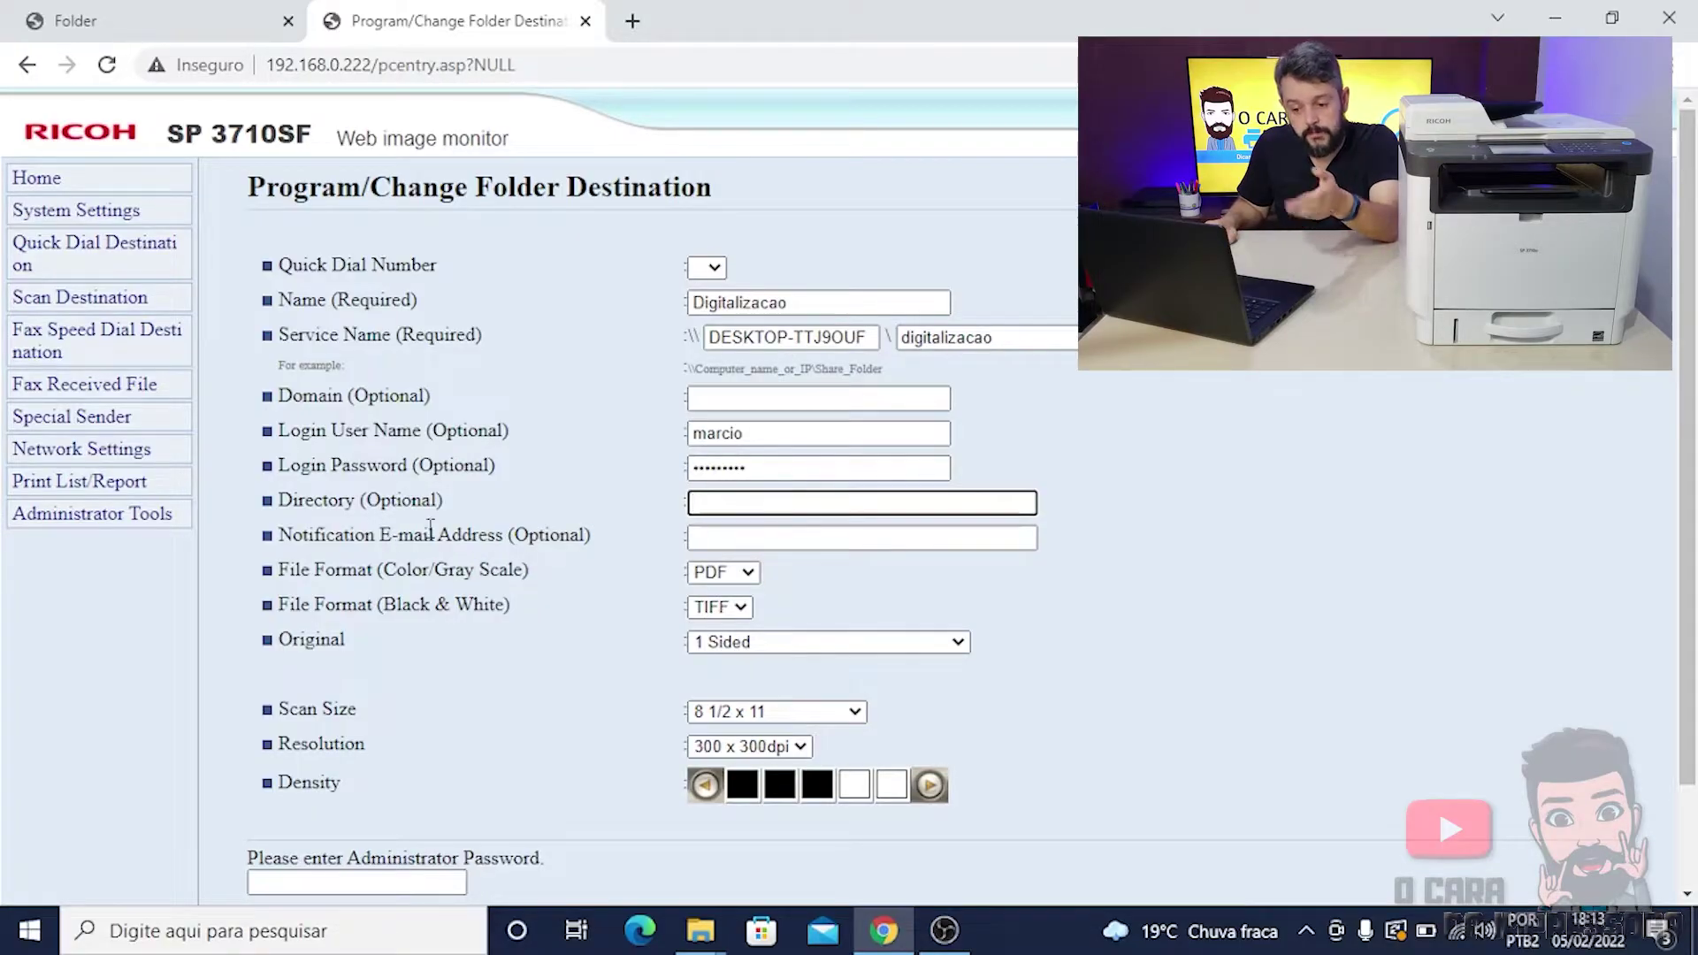
{"action": "left_click", "coordinate": [723, 540]}
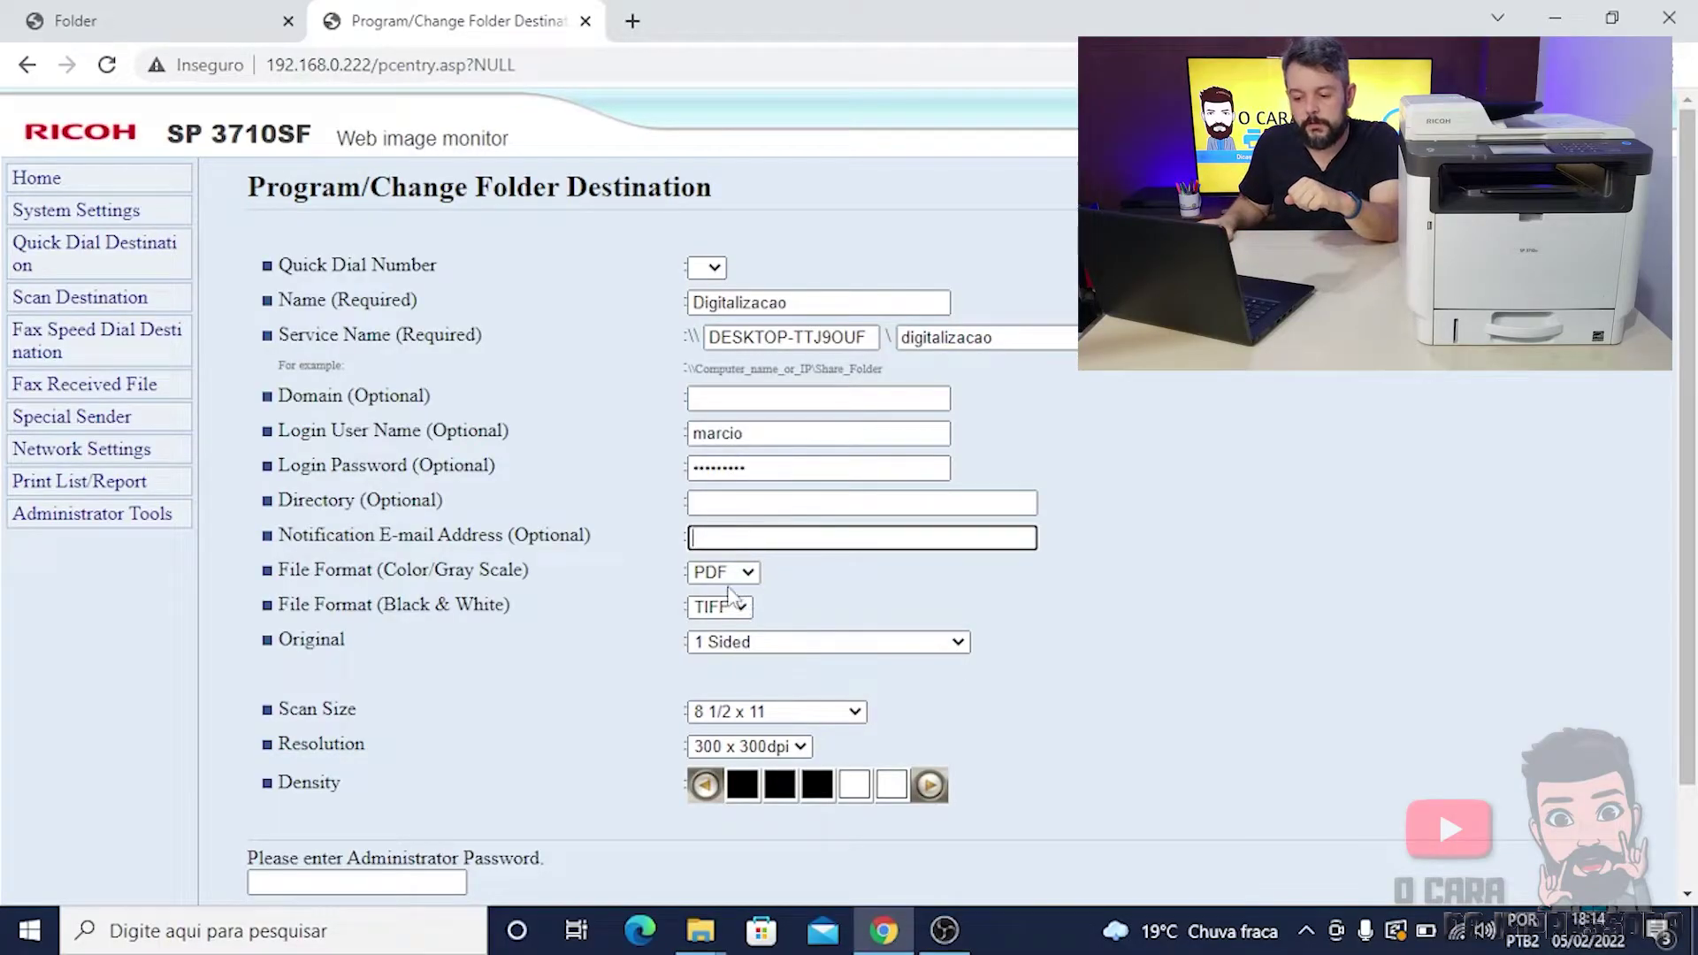
{"action": "double_click", "coordinate": [424, 570]}
{"action": "left_click", "coordinate": [444, 573]}
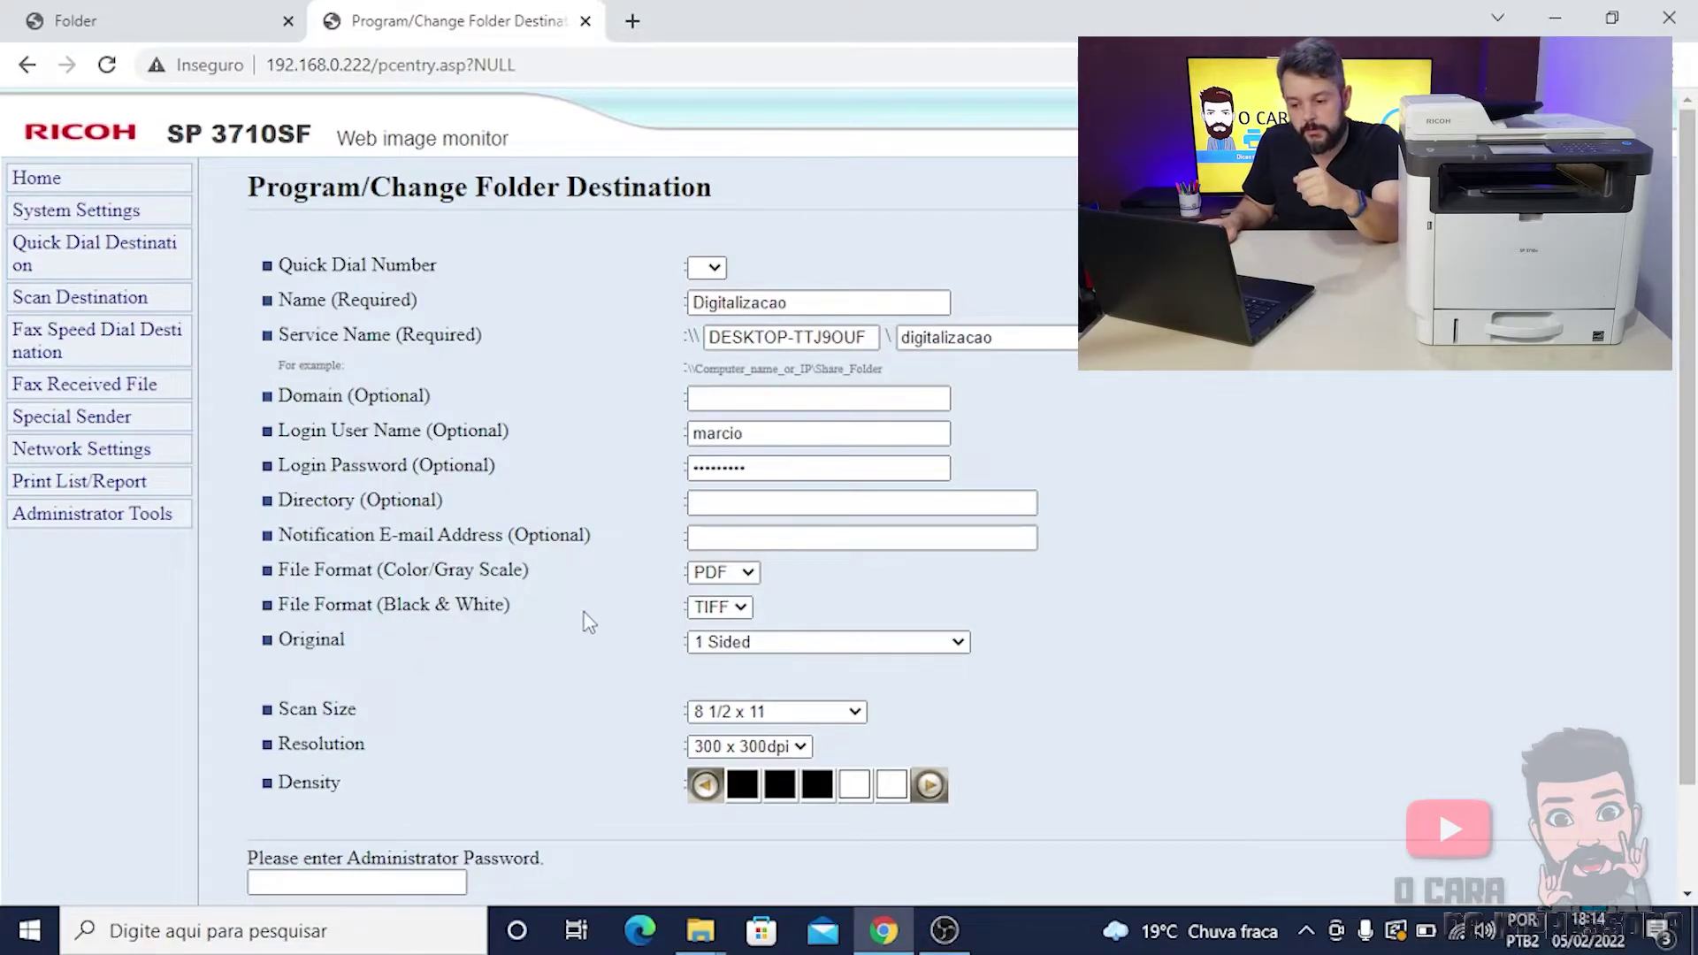
{"action": "left_click", "coordinate": [741, 609]}
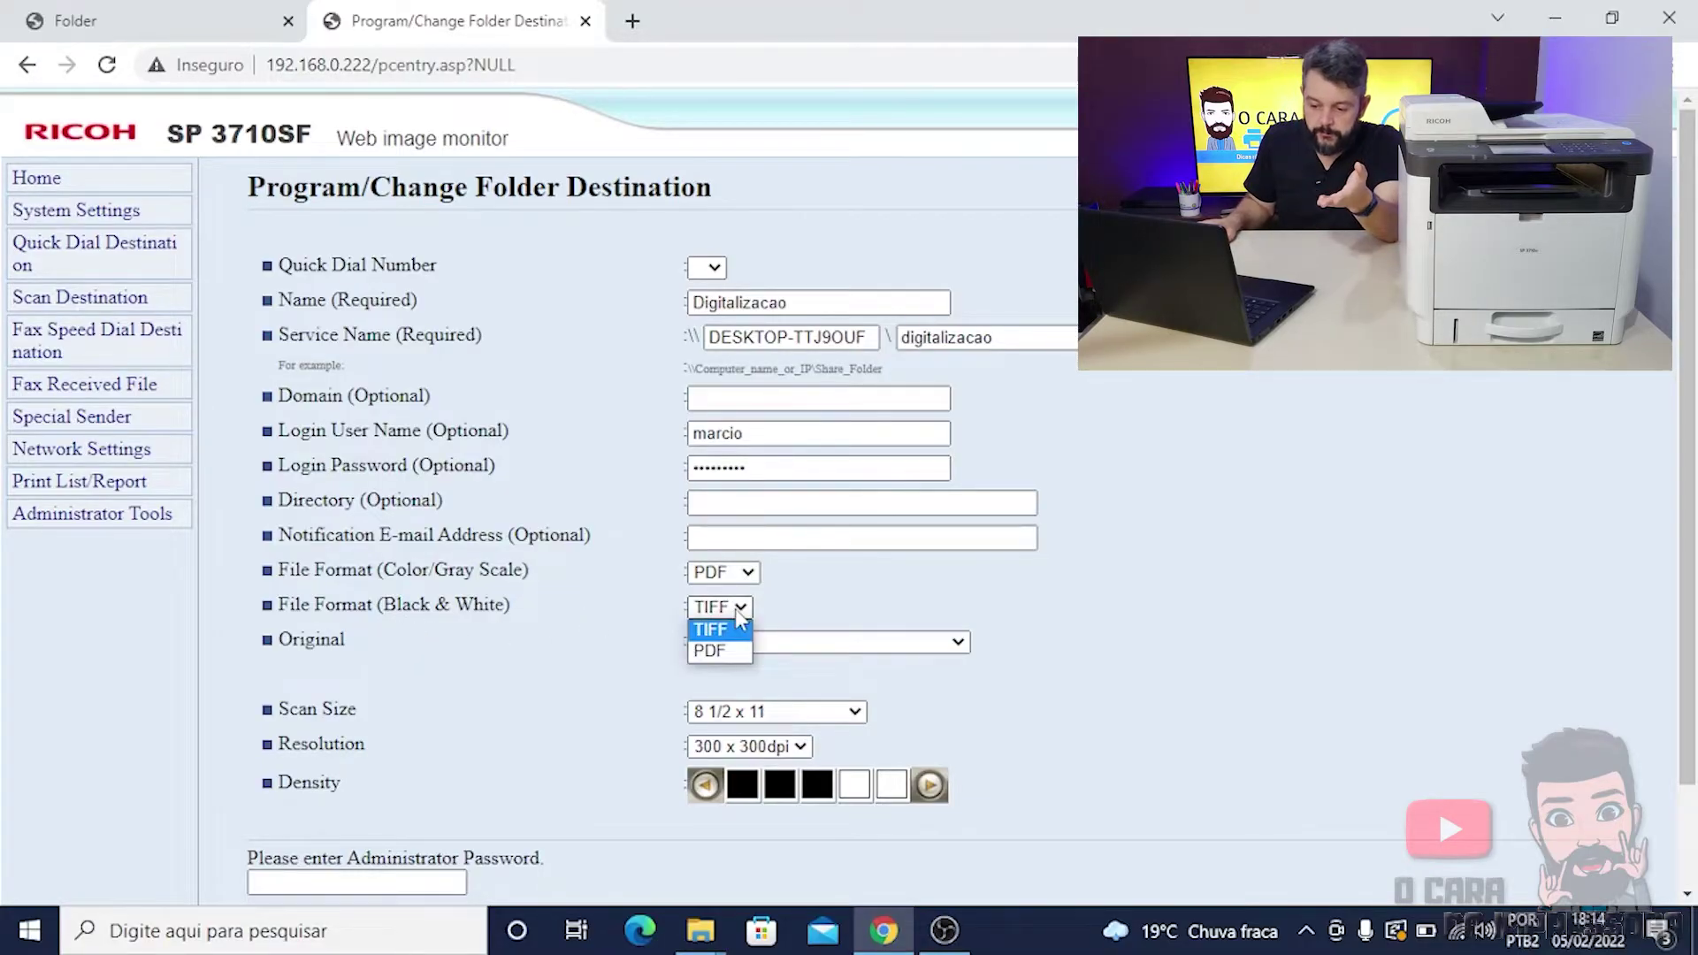
{"action": "left_click", "coordinate": [717, 651]}
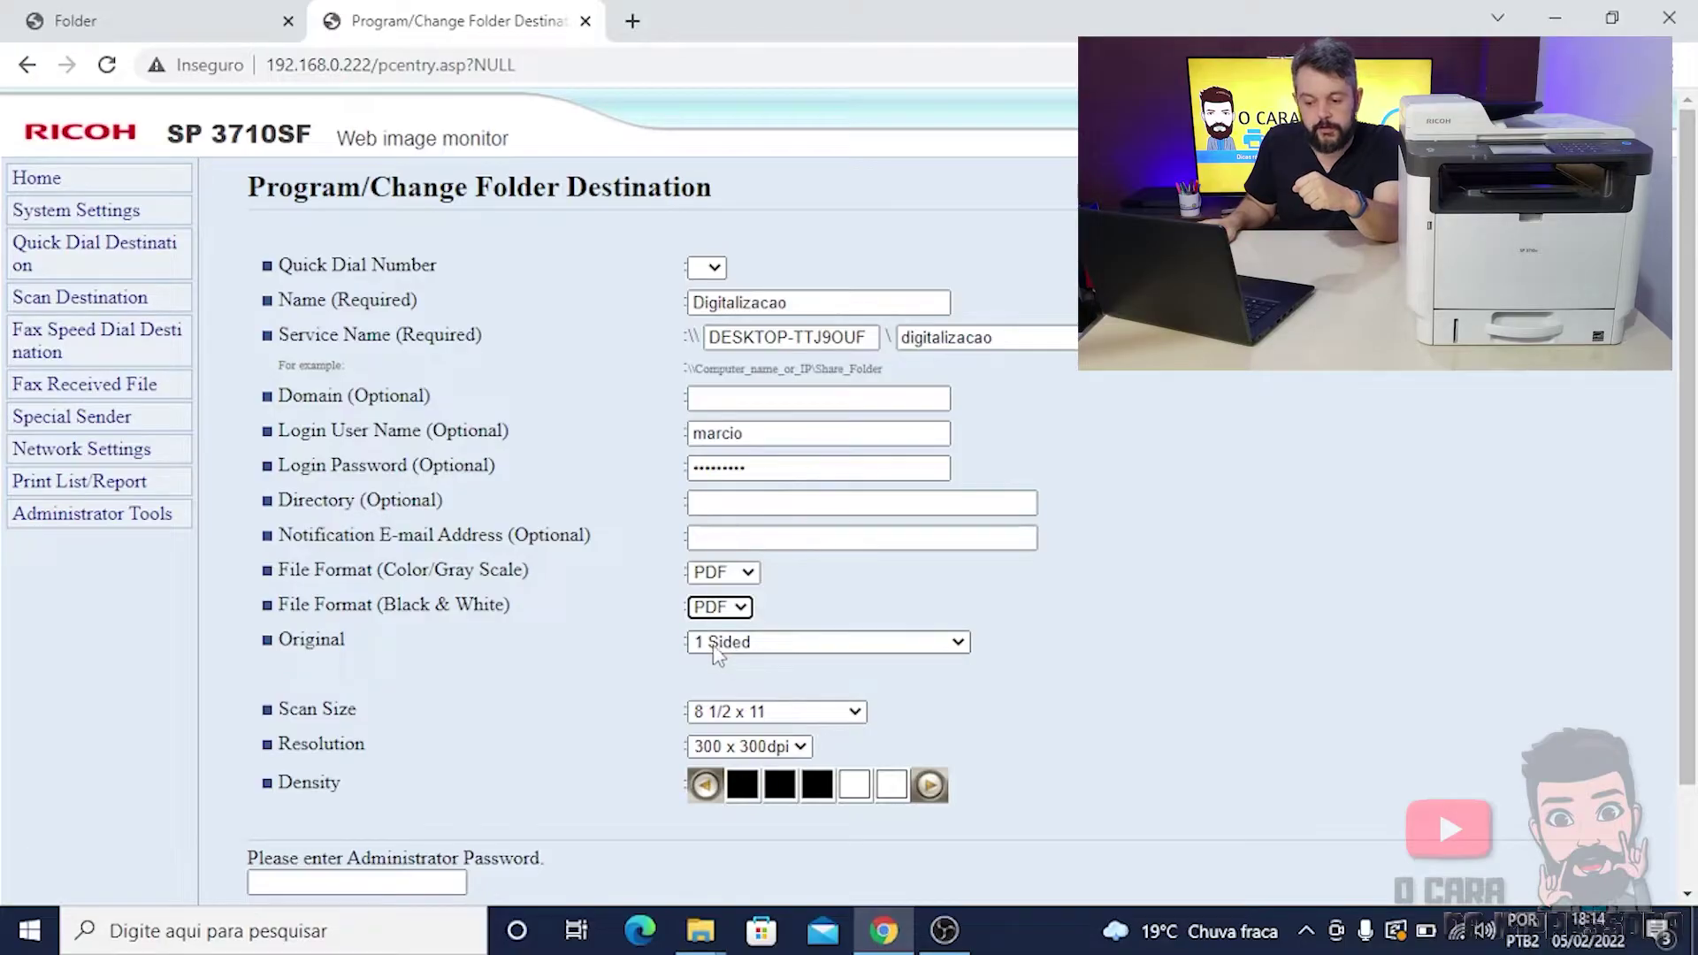
{"action": "left_click", "coordinate": [796, 610]}
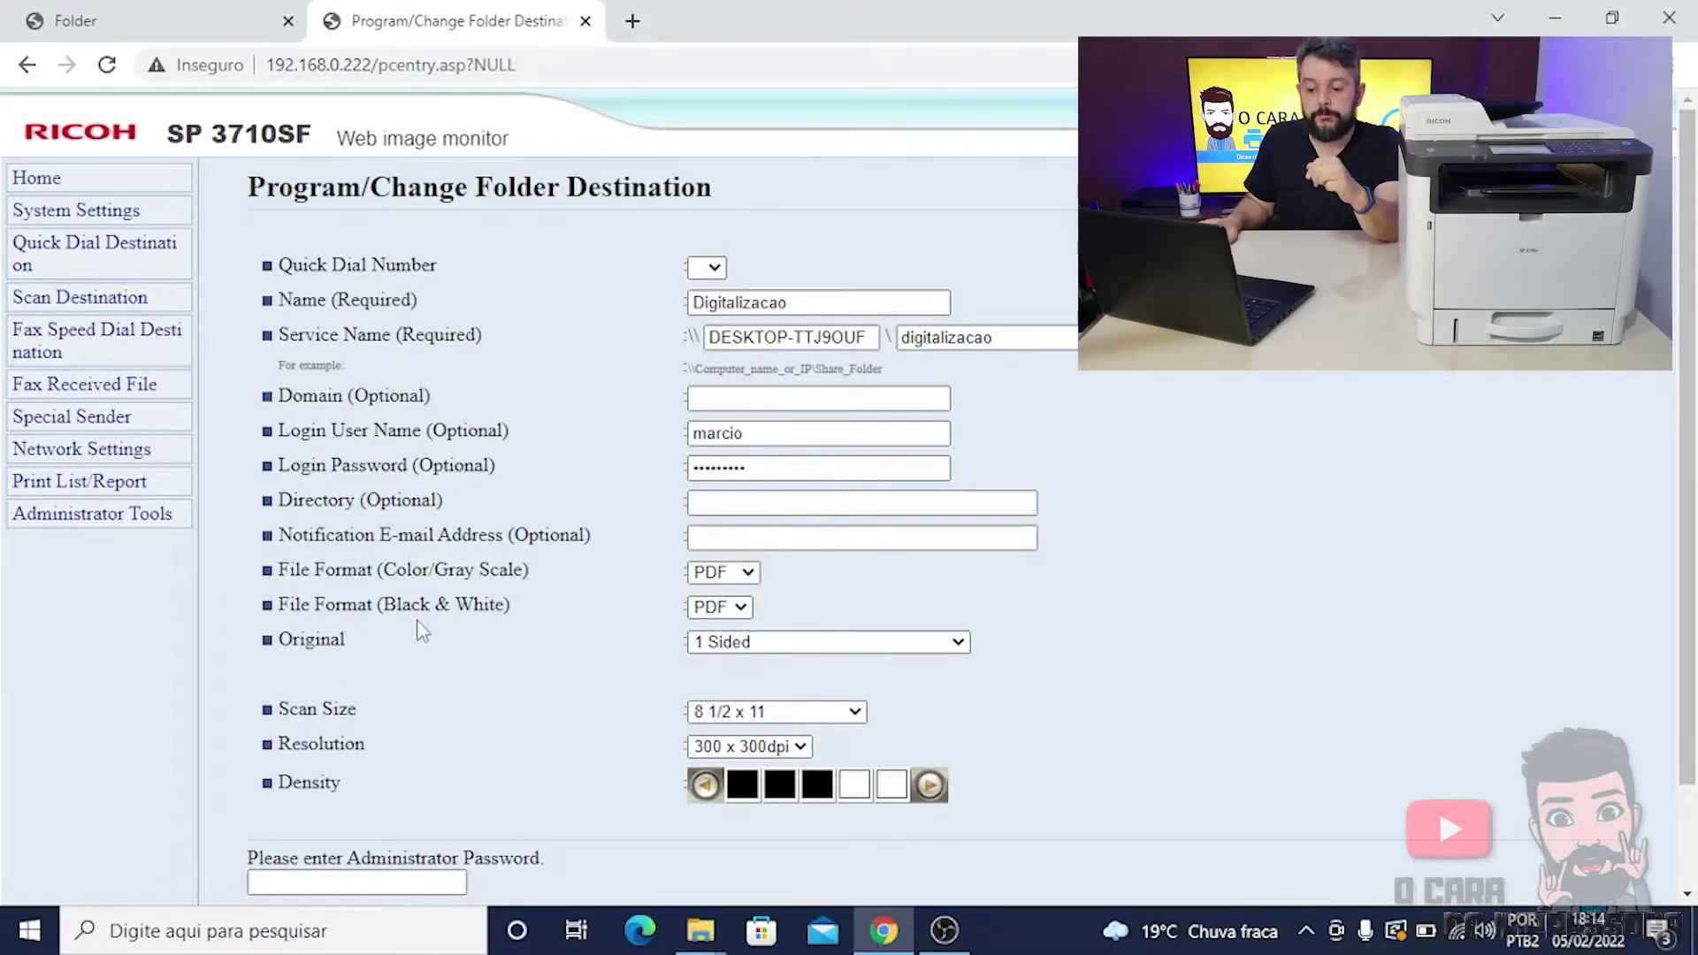
{"action": "left_click", "coordinate": [787, 646]}
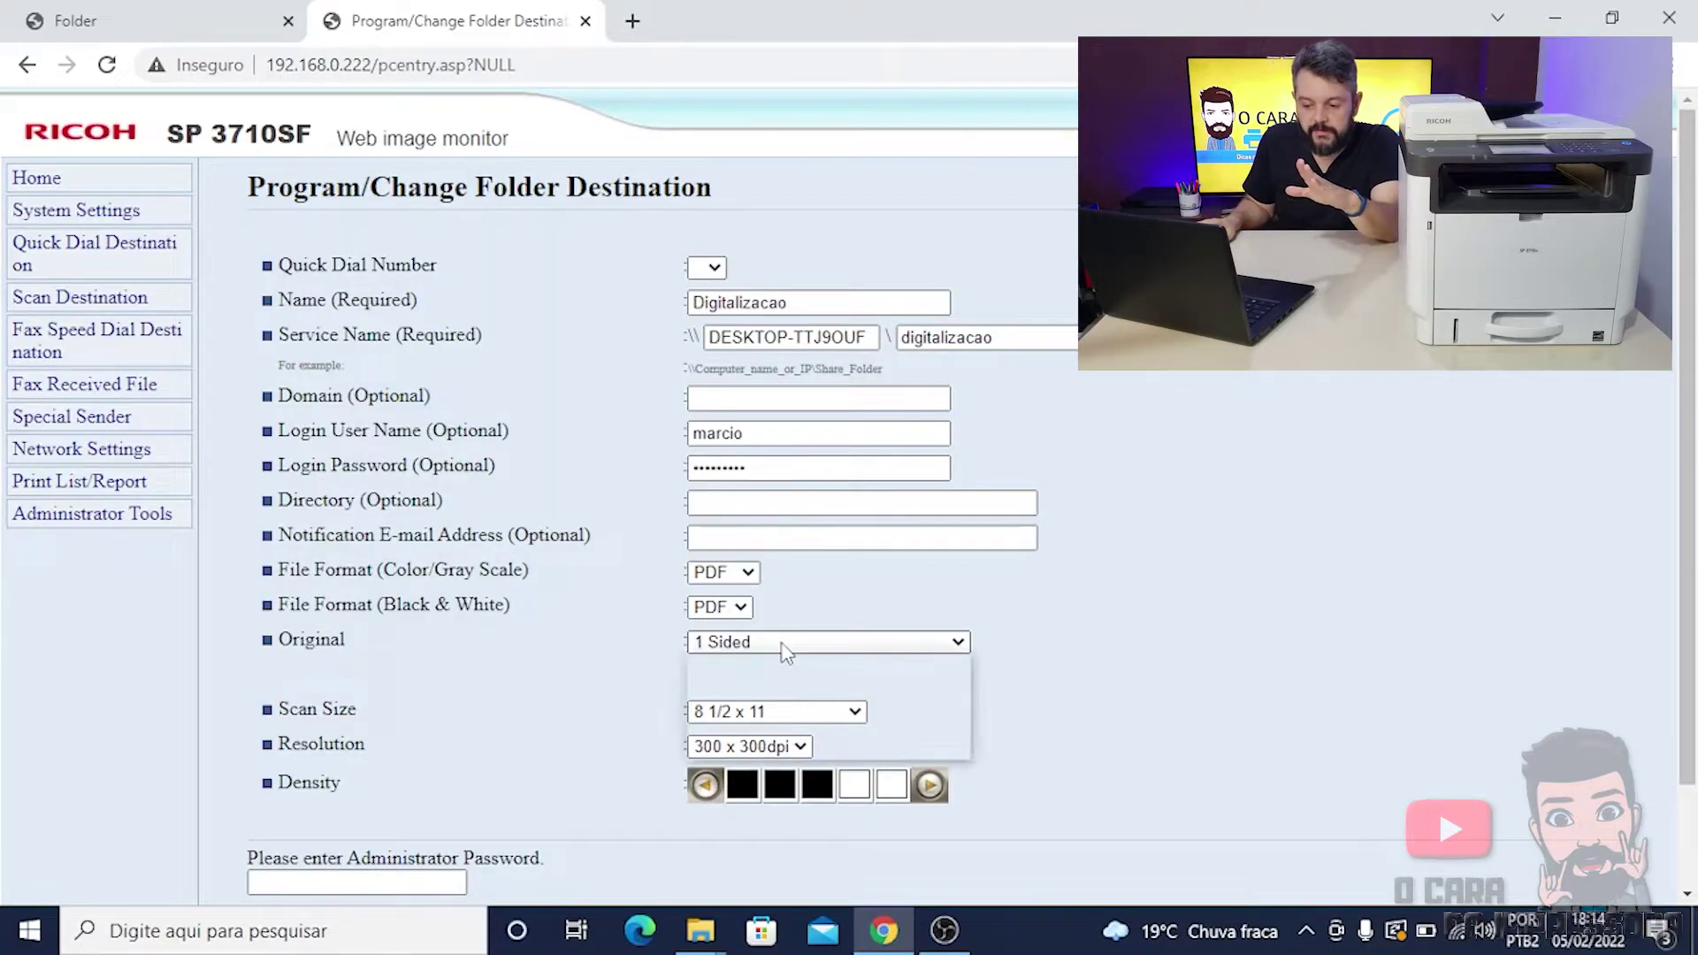
{"action": "left_click", "coordinate": [783, 646]}
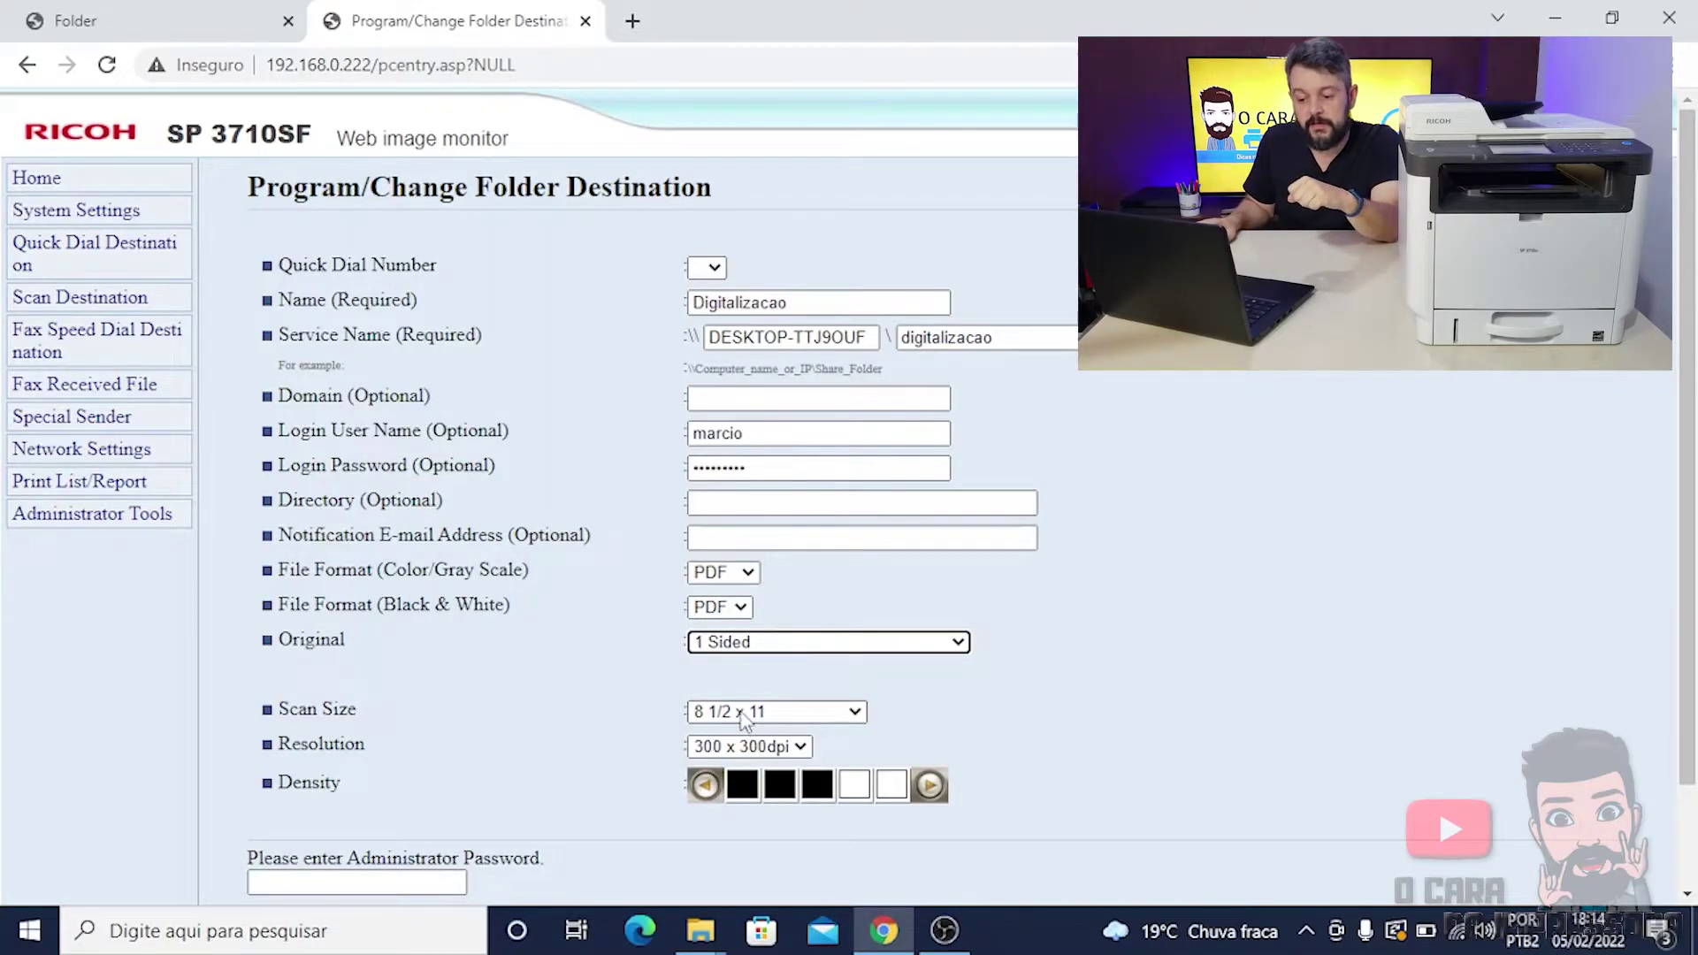
Set the scan size to A4 210 x 297 and the resolution to 150 x 150dpi, and apply the destination settings.
{"action": "left_click", "coordinate": [742, 714]}
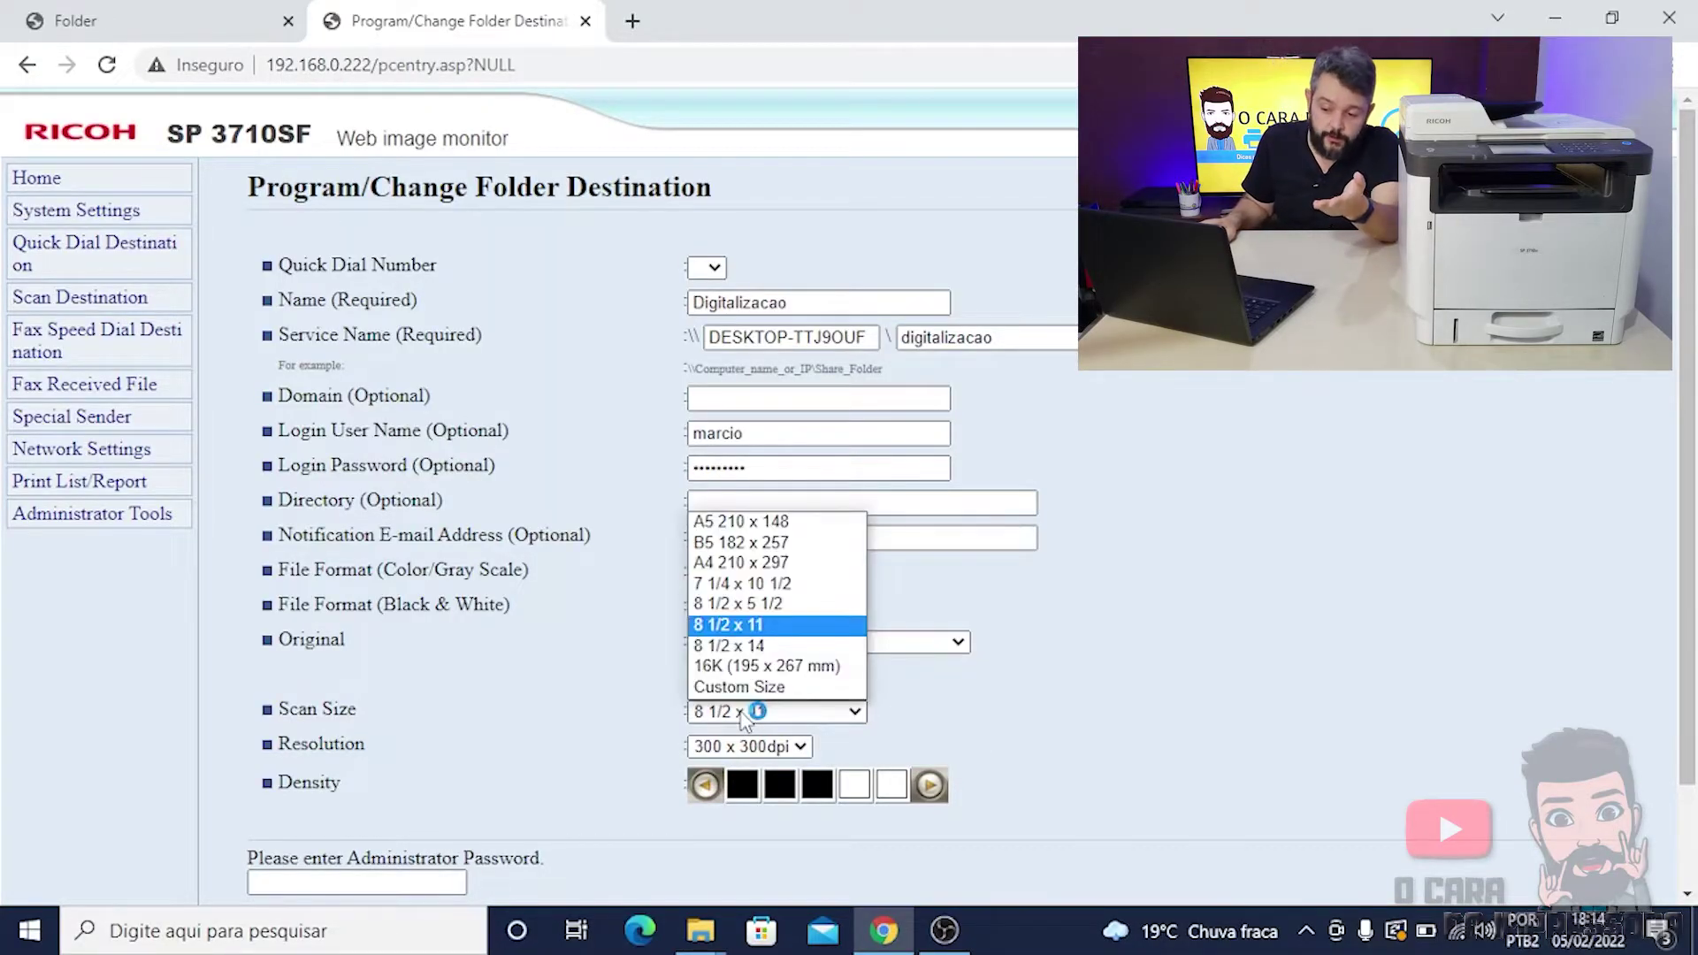
{"action": "left_click", "coordinate": [739, 566]}
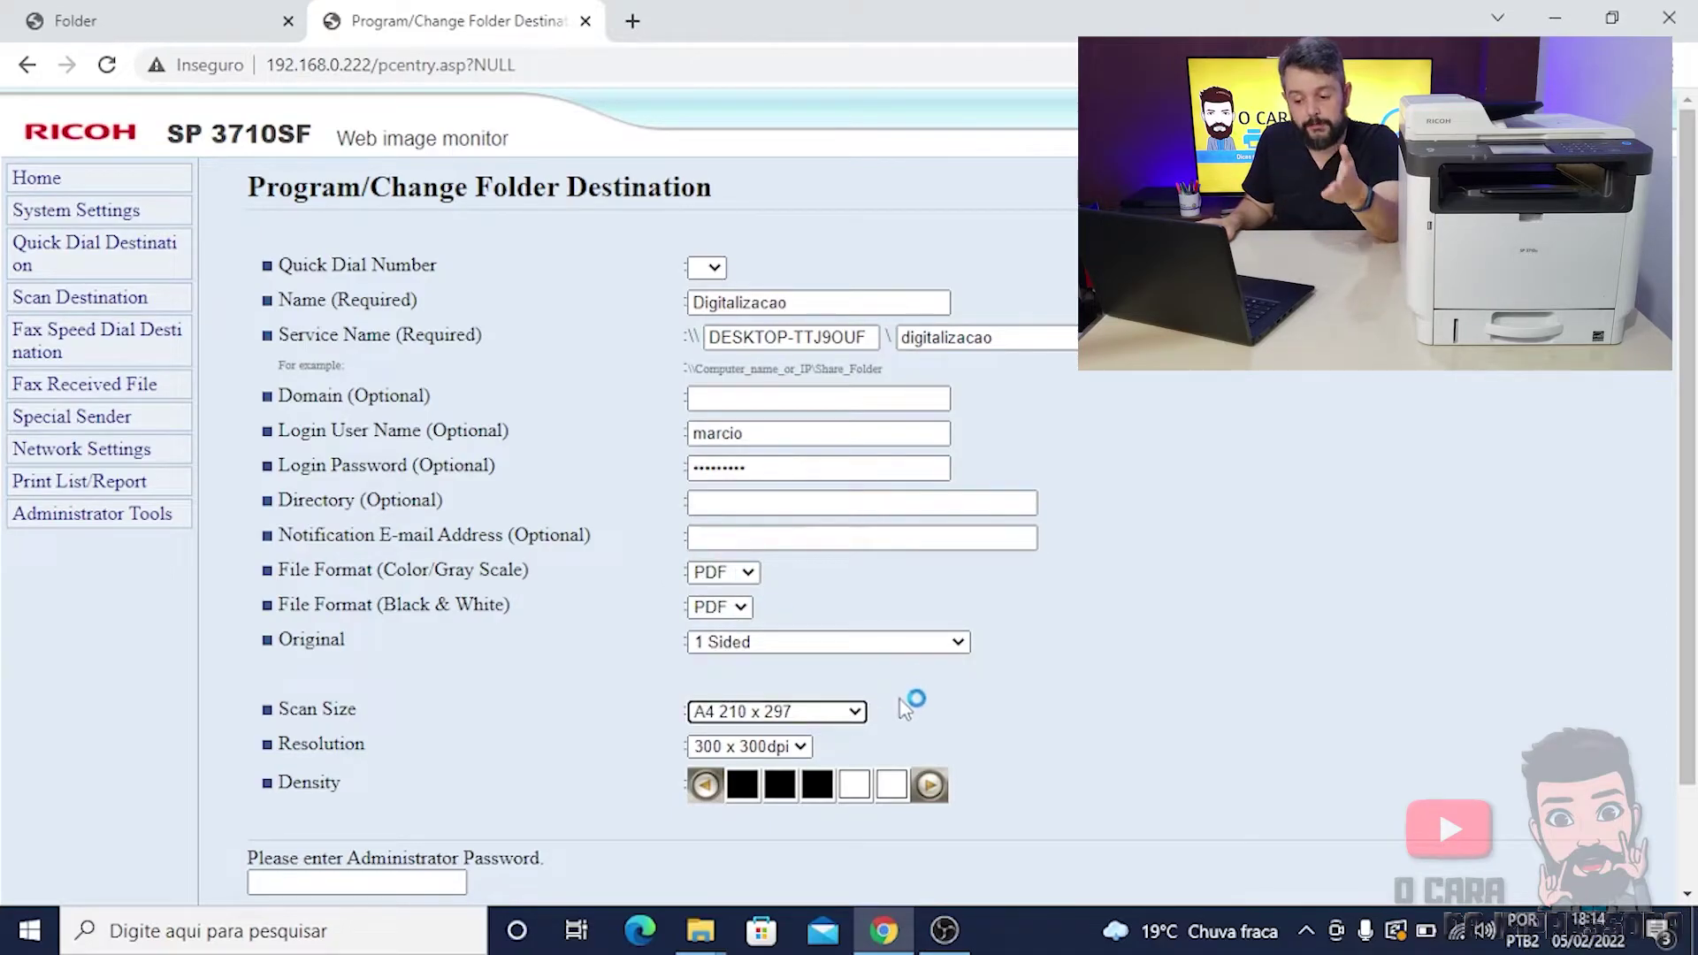
{"action": "left_click", "coordinate": [801, 748]}
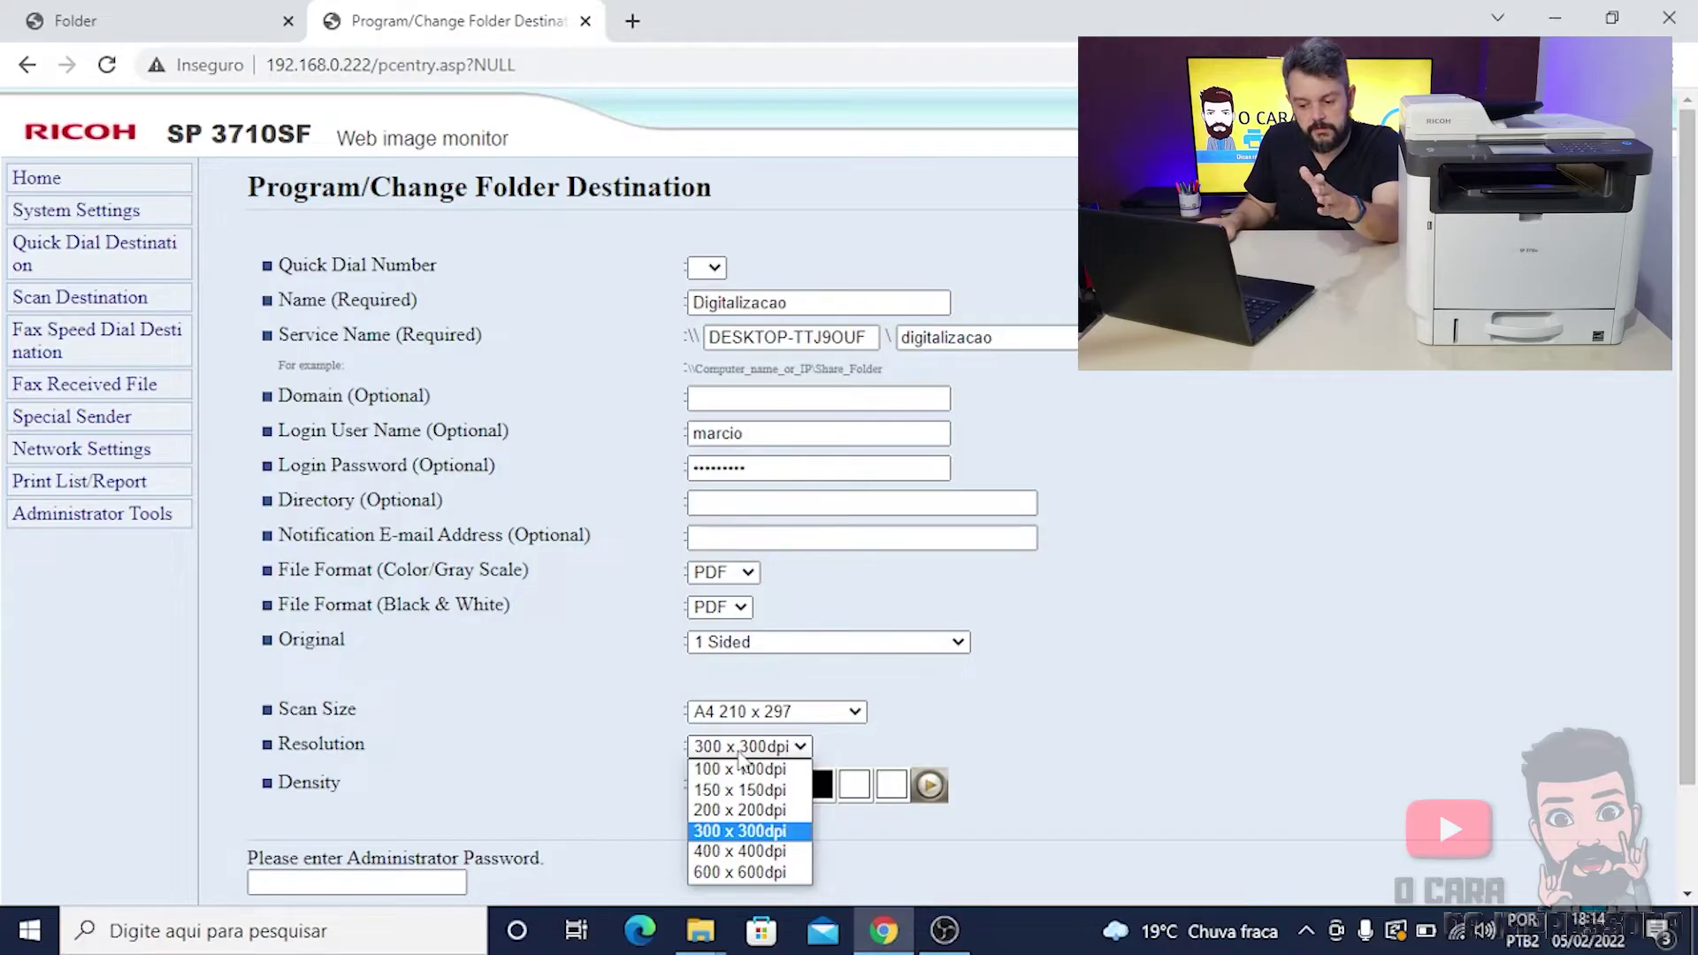
{"action": "left_click", "coordinate": [720, 796]}
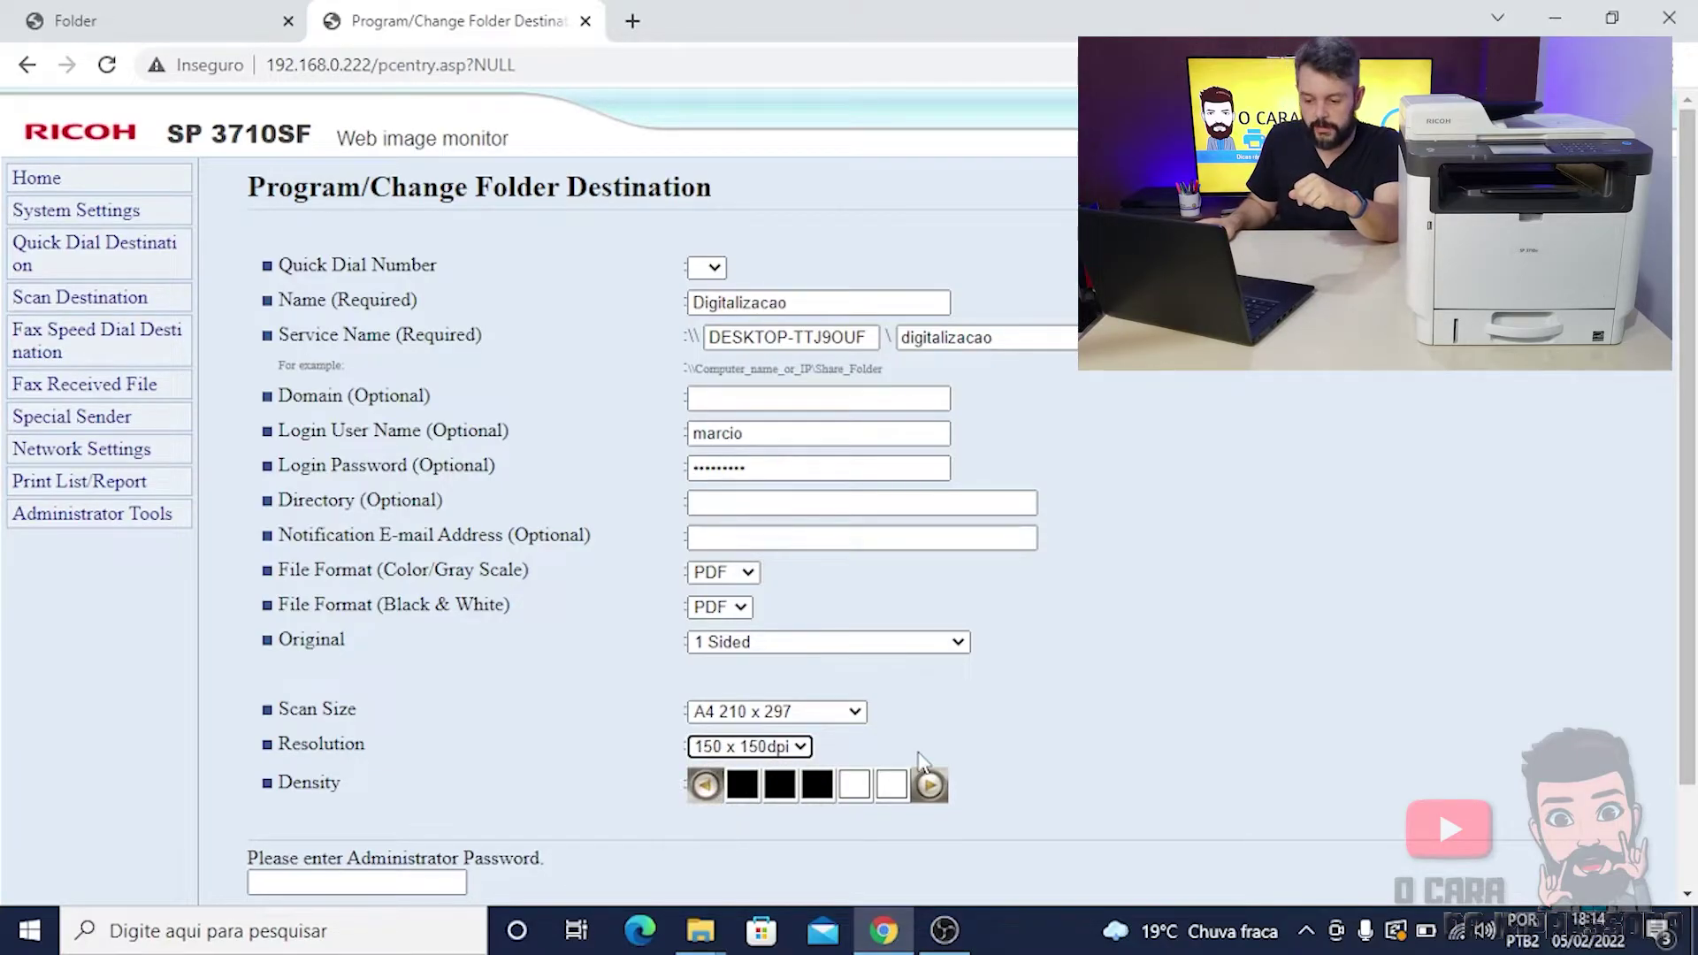
{"action": "scroll", "coordinate": [644, 689], "scroll_direction": "down", "scroll_amount": 1}
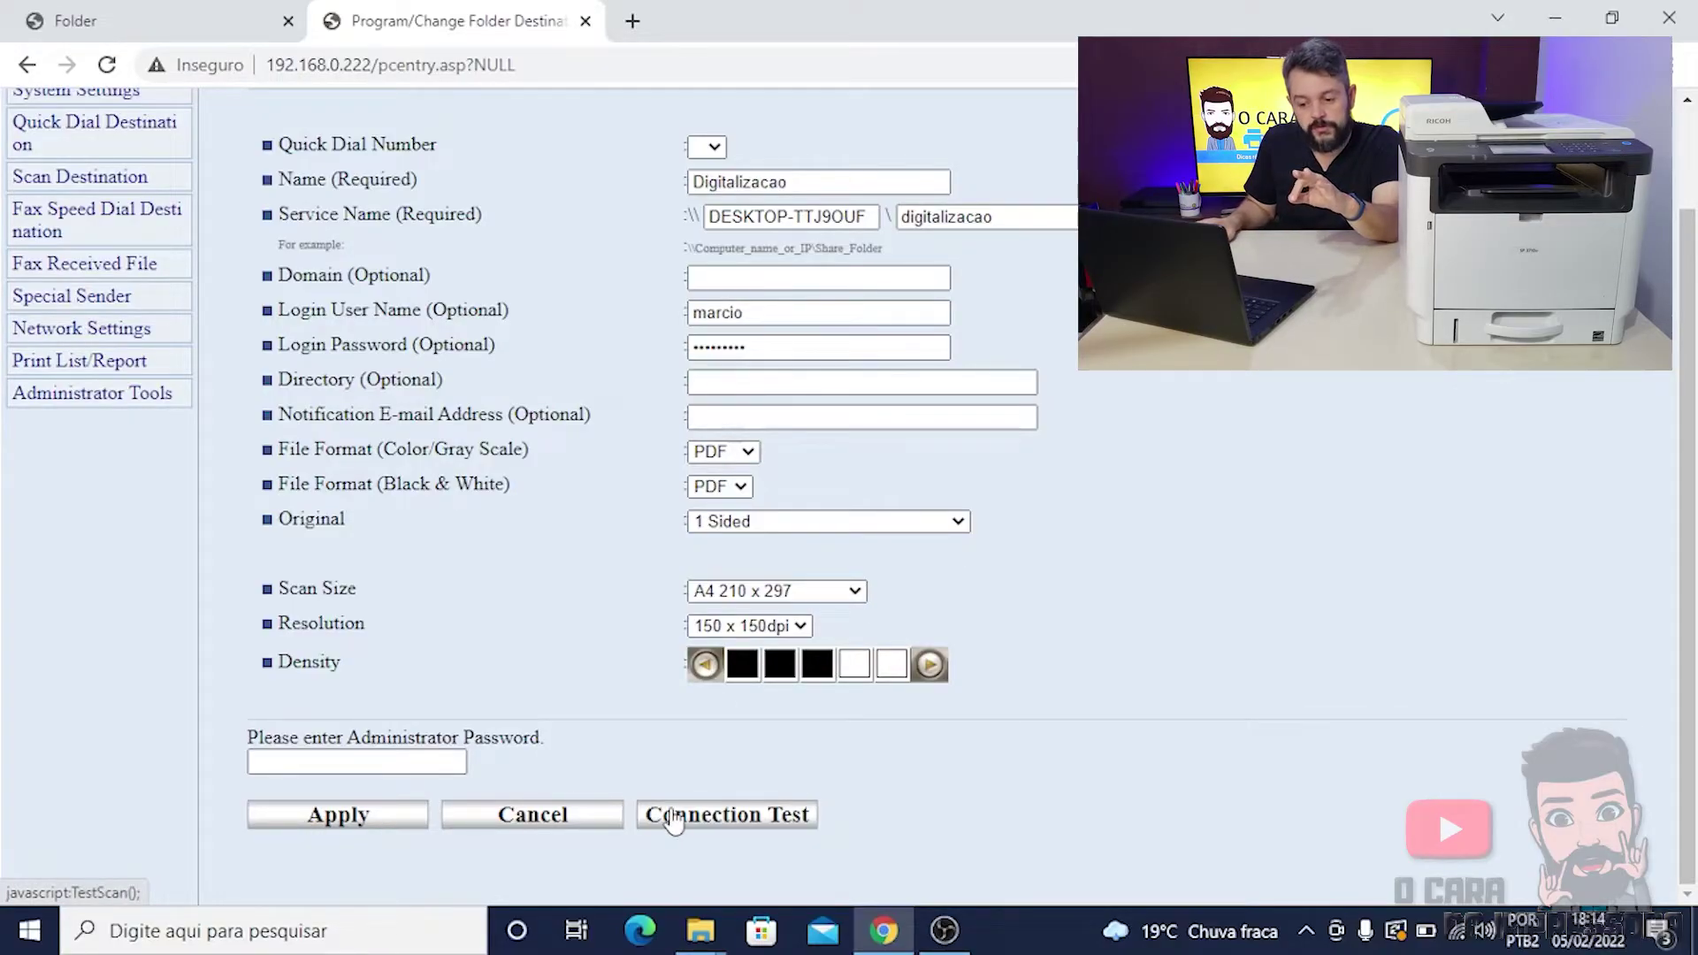
{"action": "left_click", "coordinate": [352, 816]}
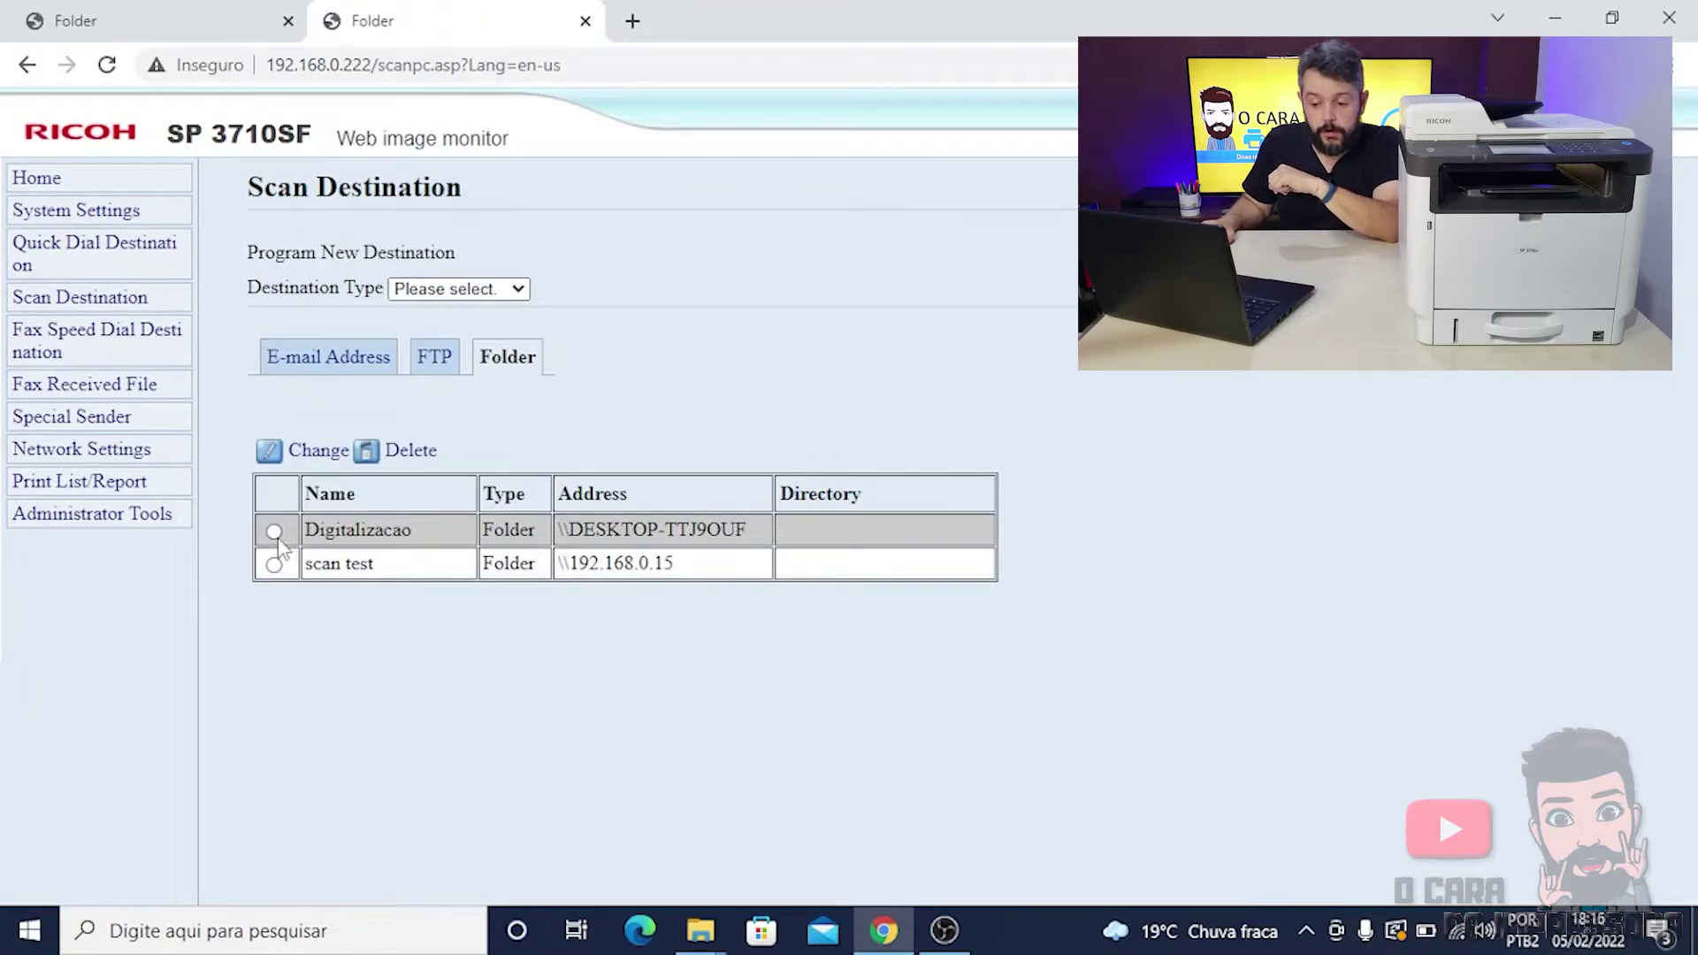
Open the saved Digitalizacao folder destination for changes and run its connection test.
{"action": "left_click", "coordinate": [274, 532]}
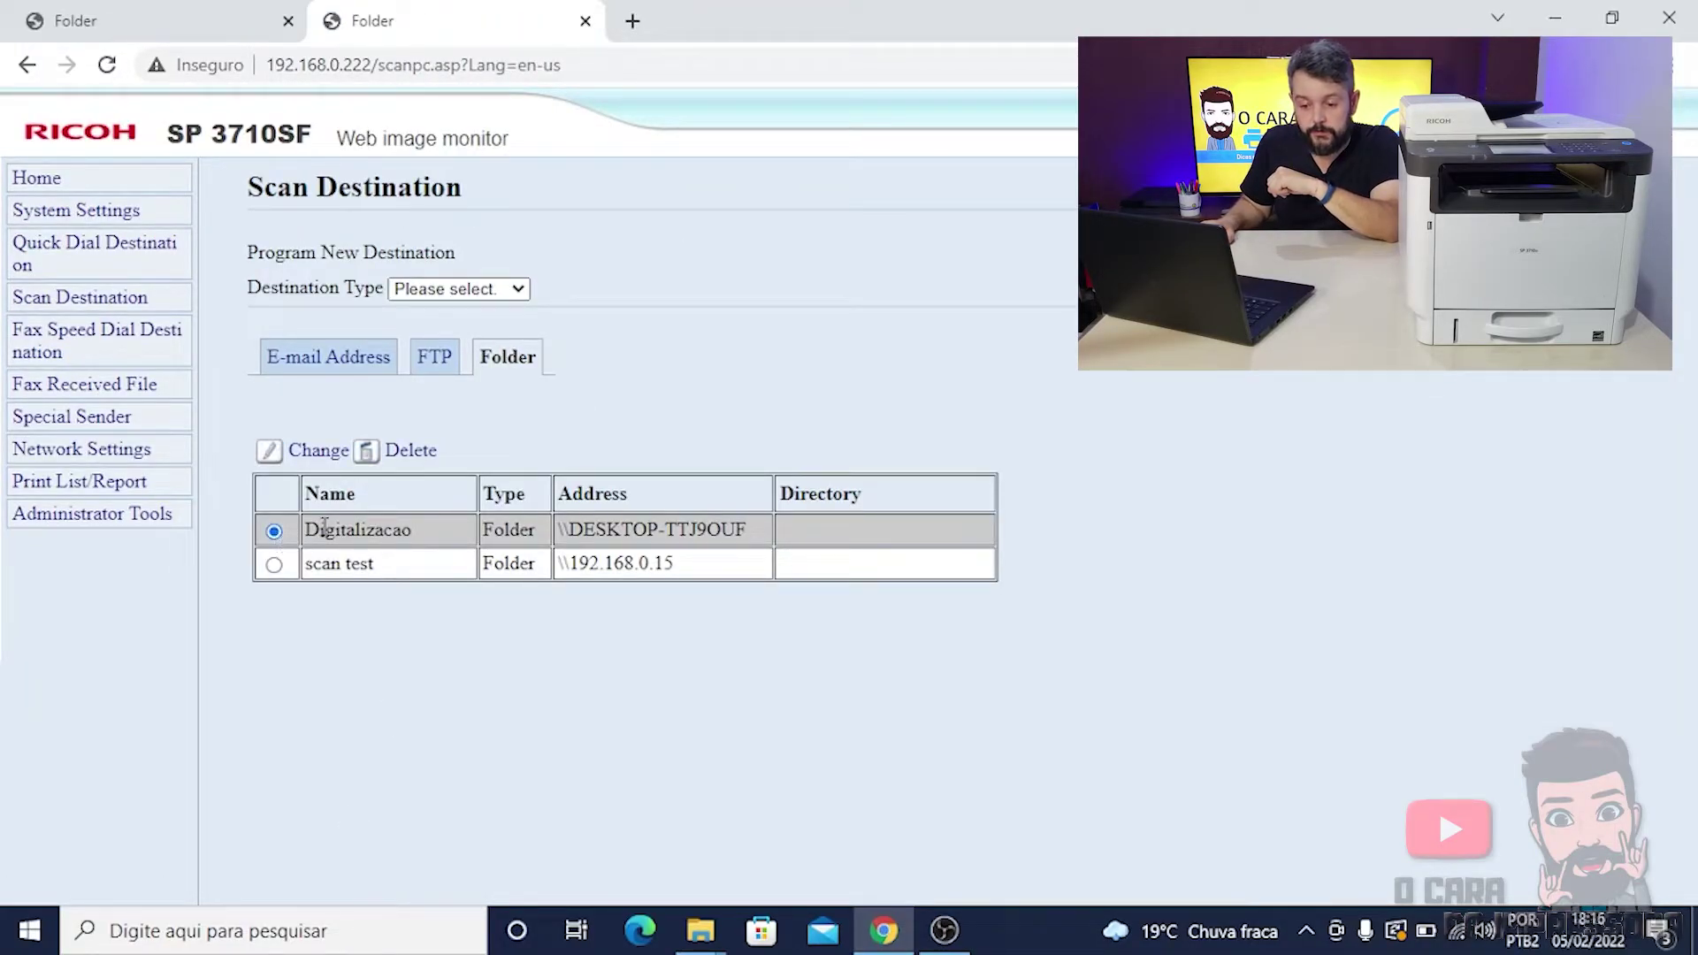
{"action": "left_click", "coordinate": [306, 453]}
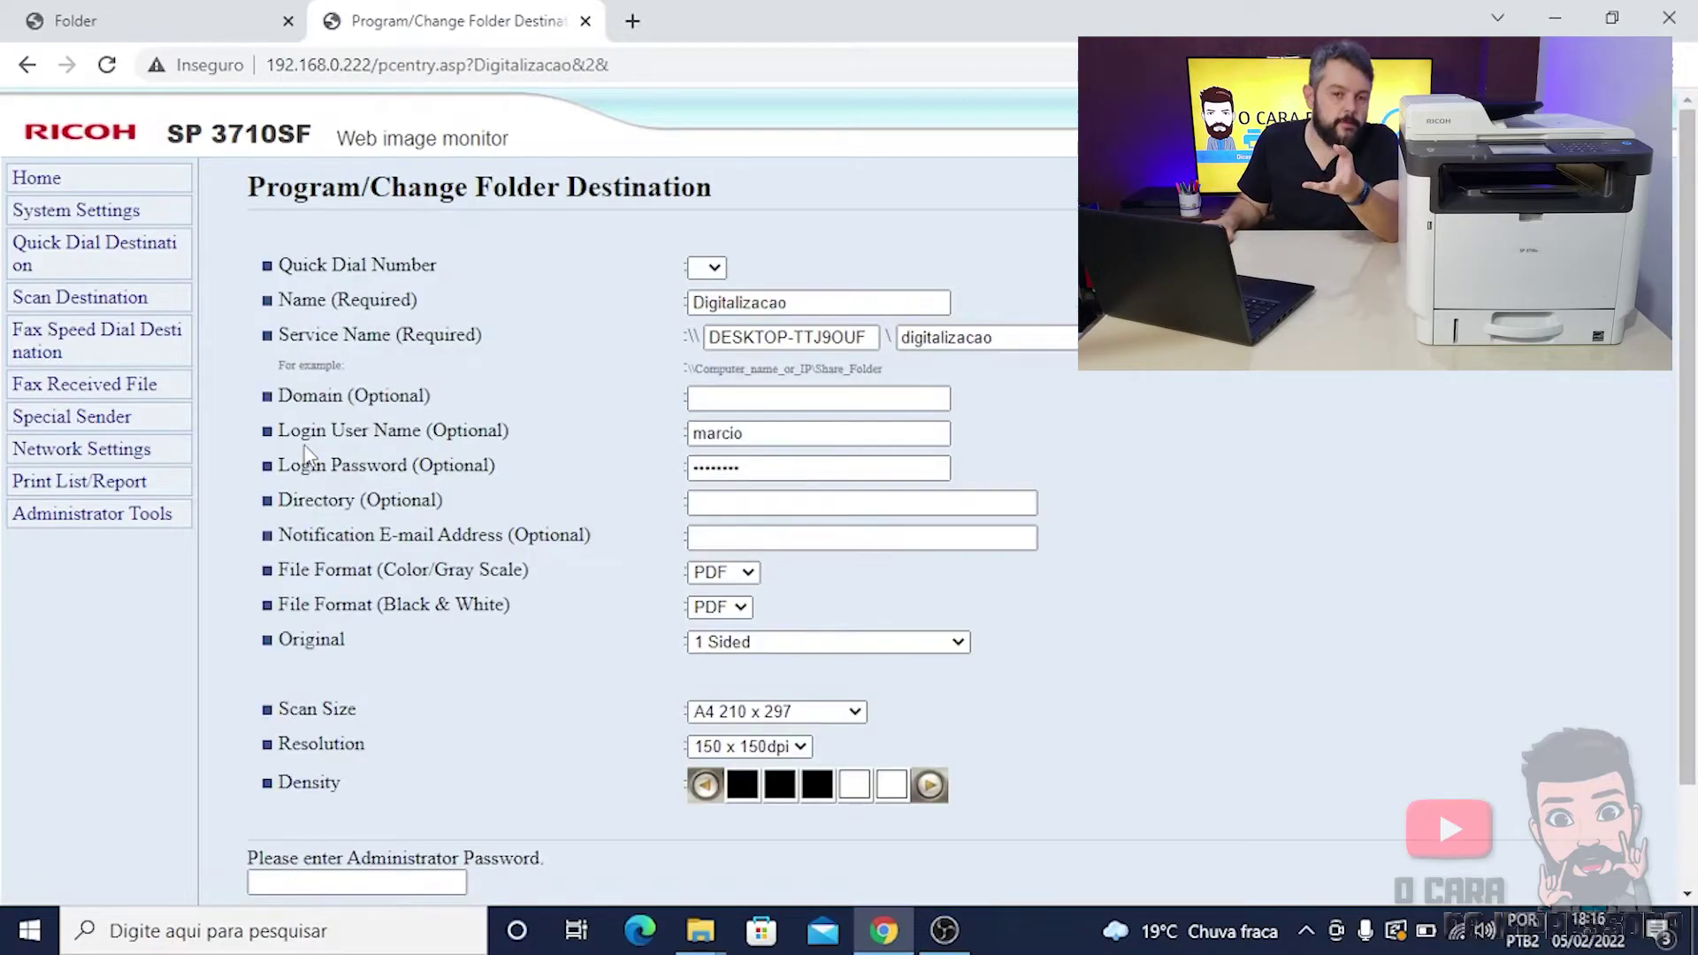
{"action": "scroll", "coordinate": [643, 528], "scroll_direction": "down", "scroll_amount": 2}
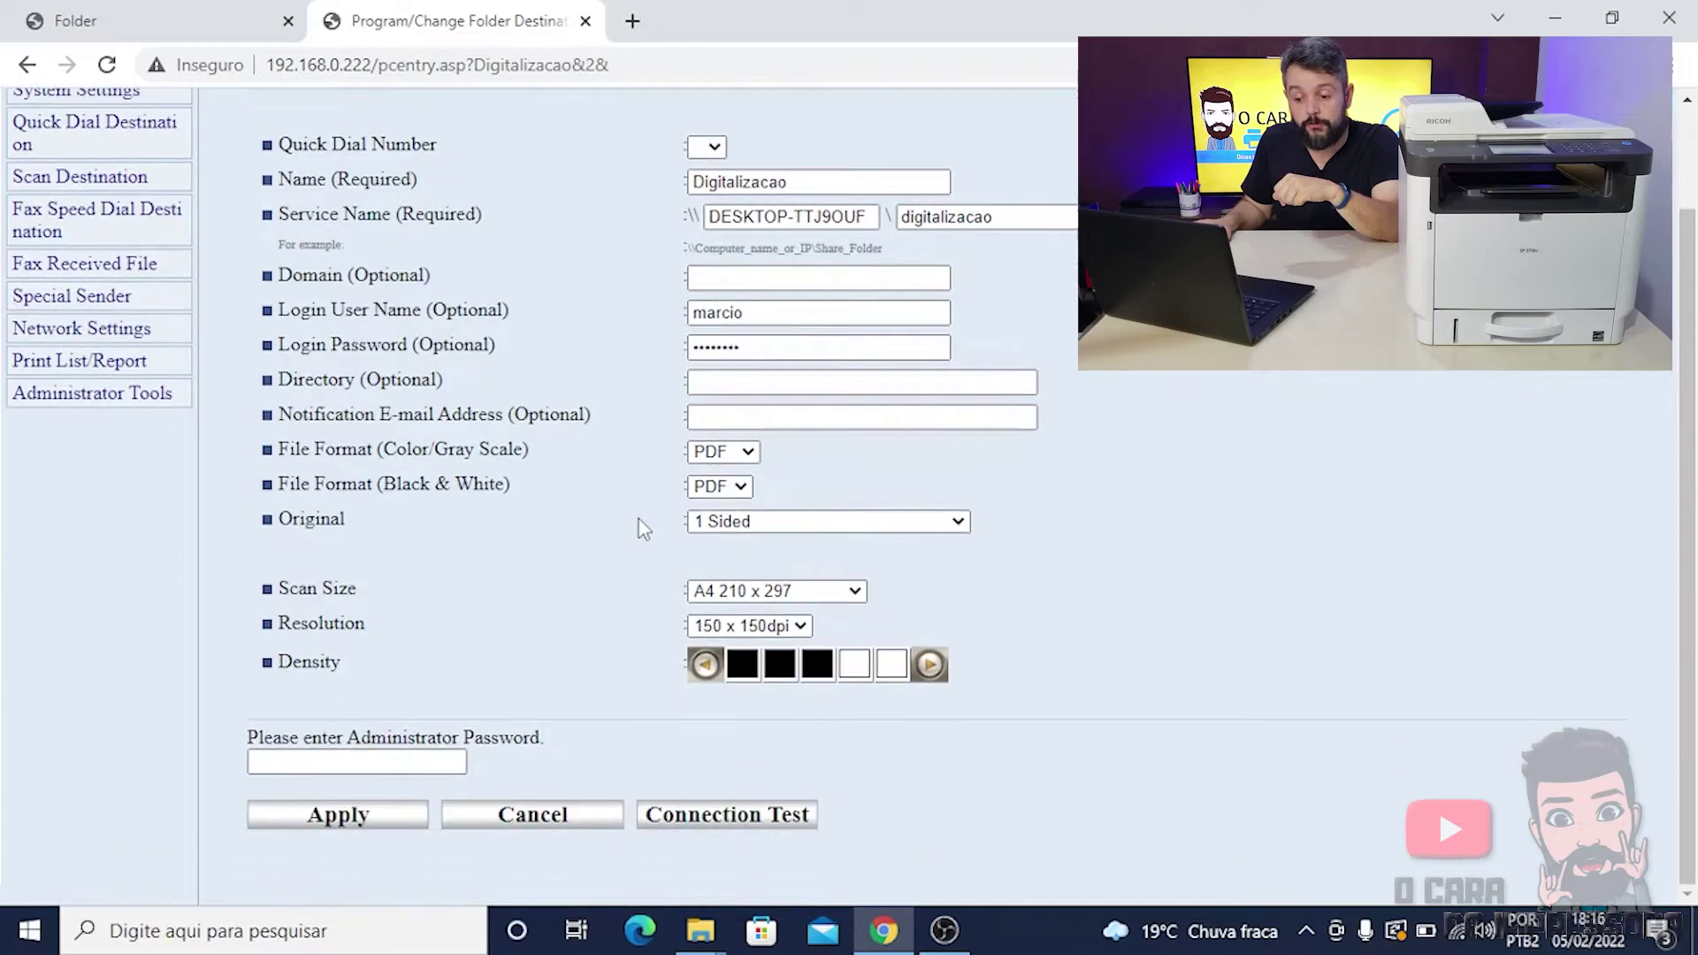
{"action": "left_click", "coordinate": [707, 824]}
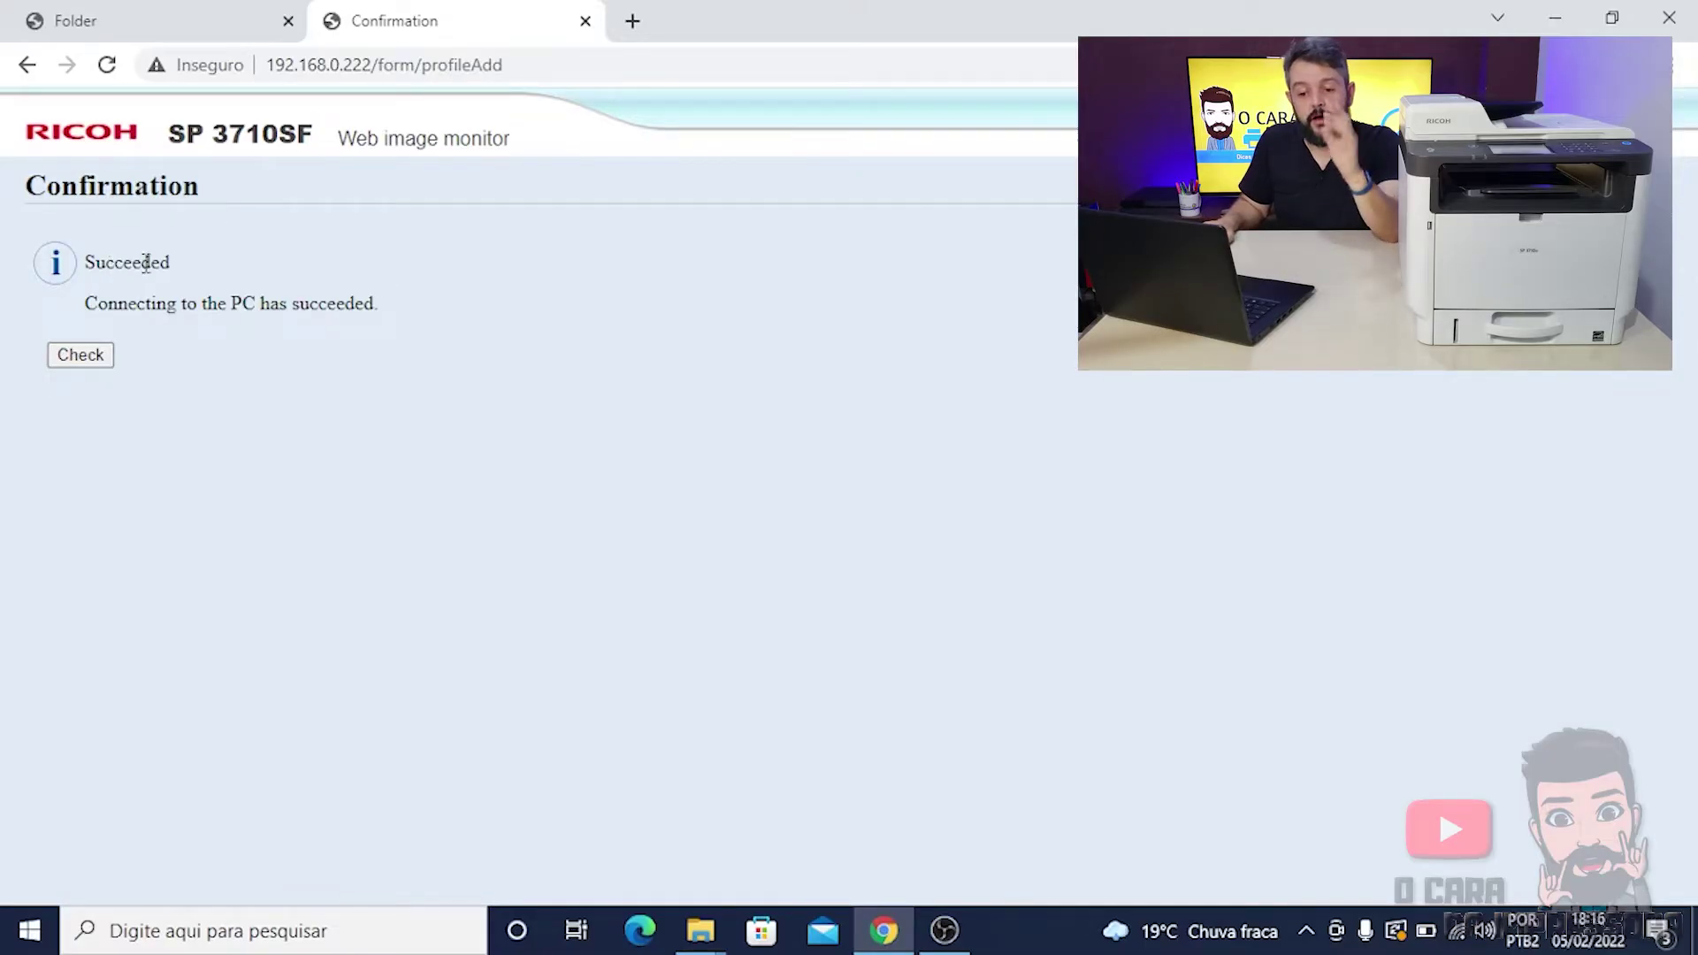
{"action": "left_click", "coordinate": [78, 359]}
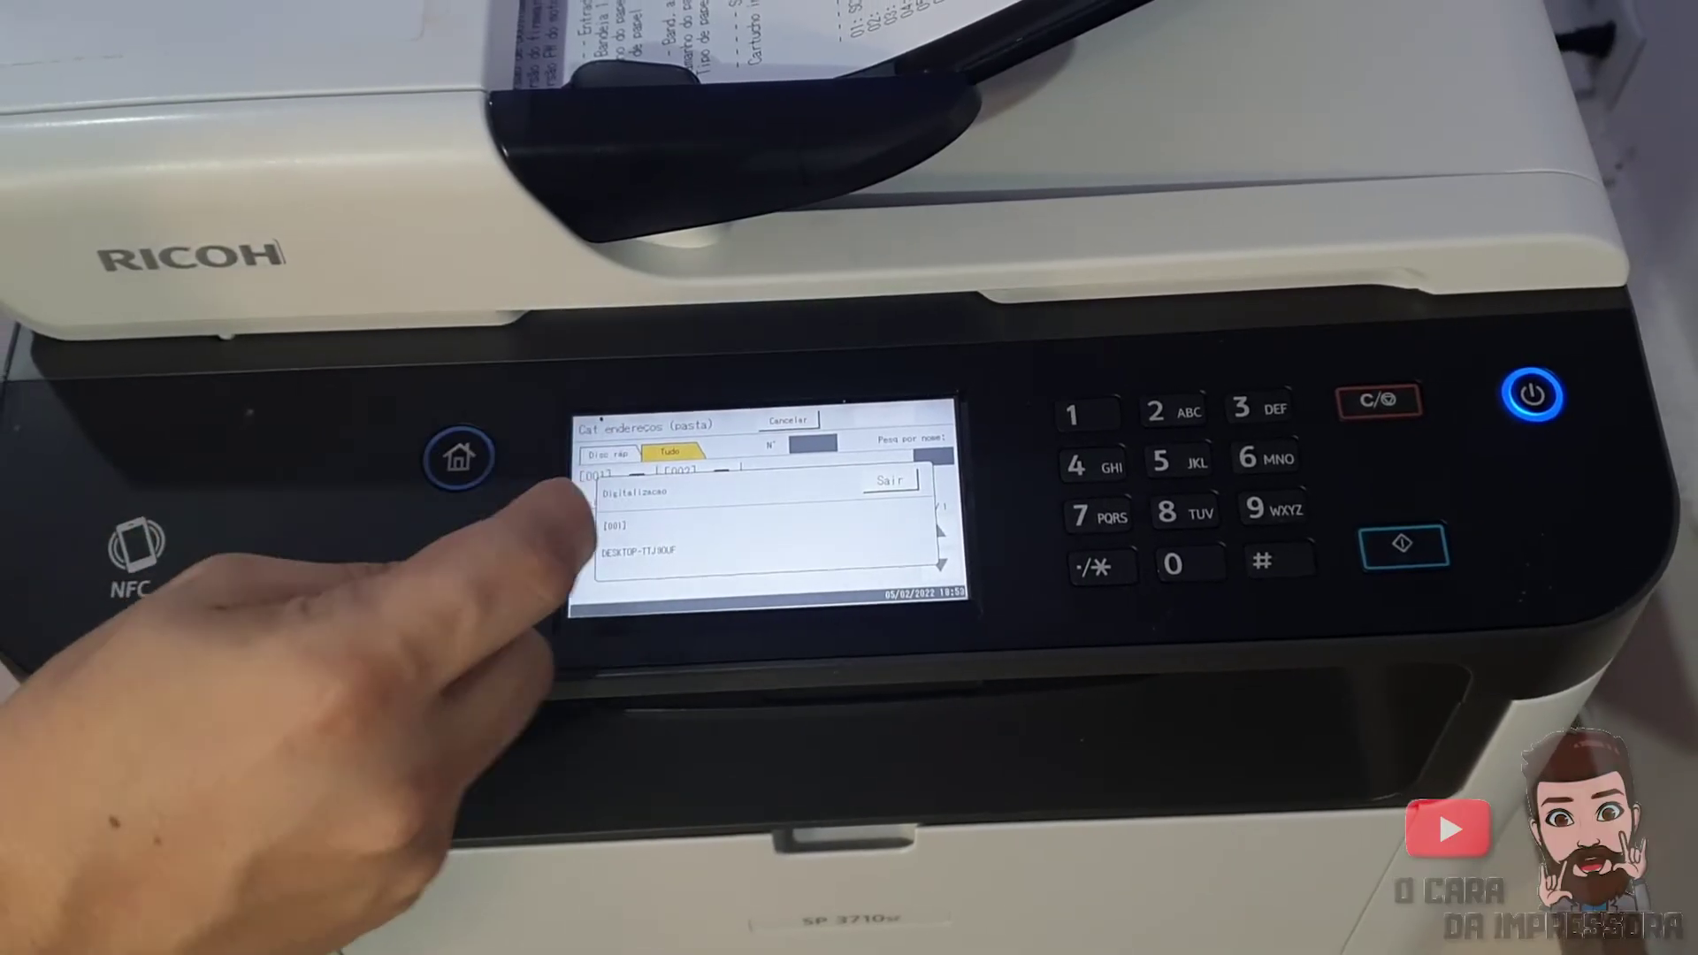
{"action": "left_click", "coordinate": [889, 481]}
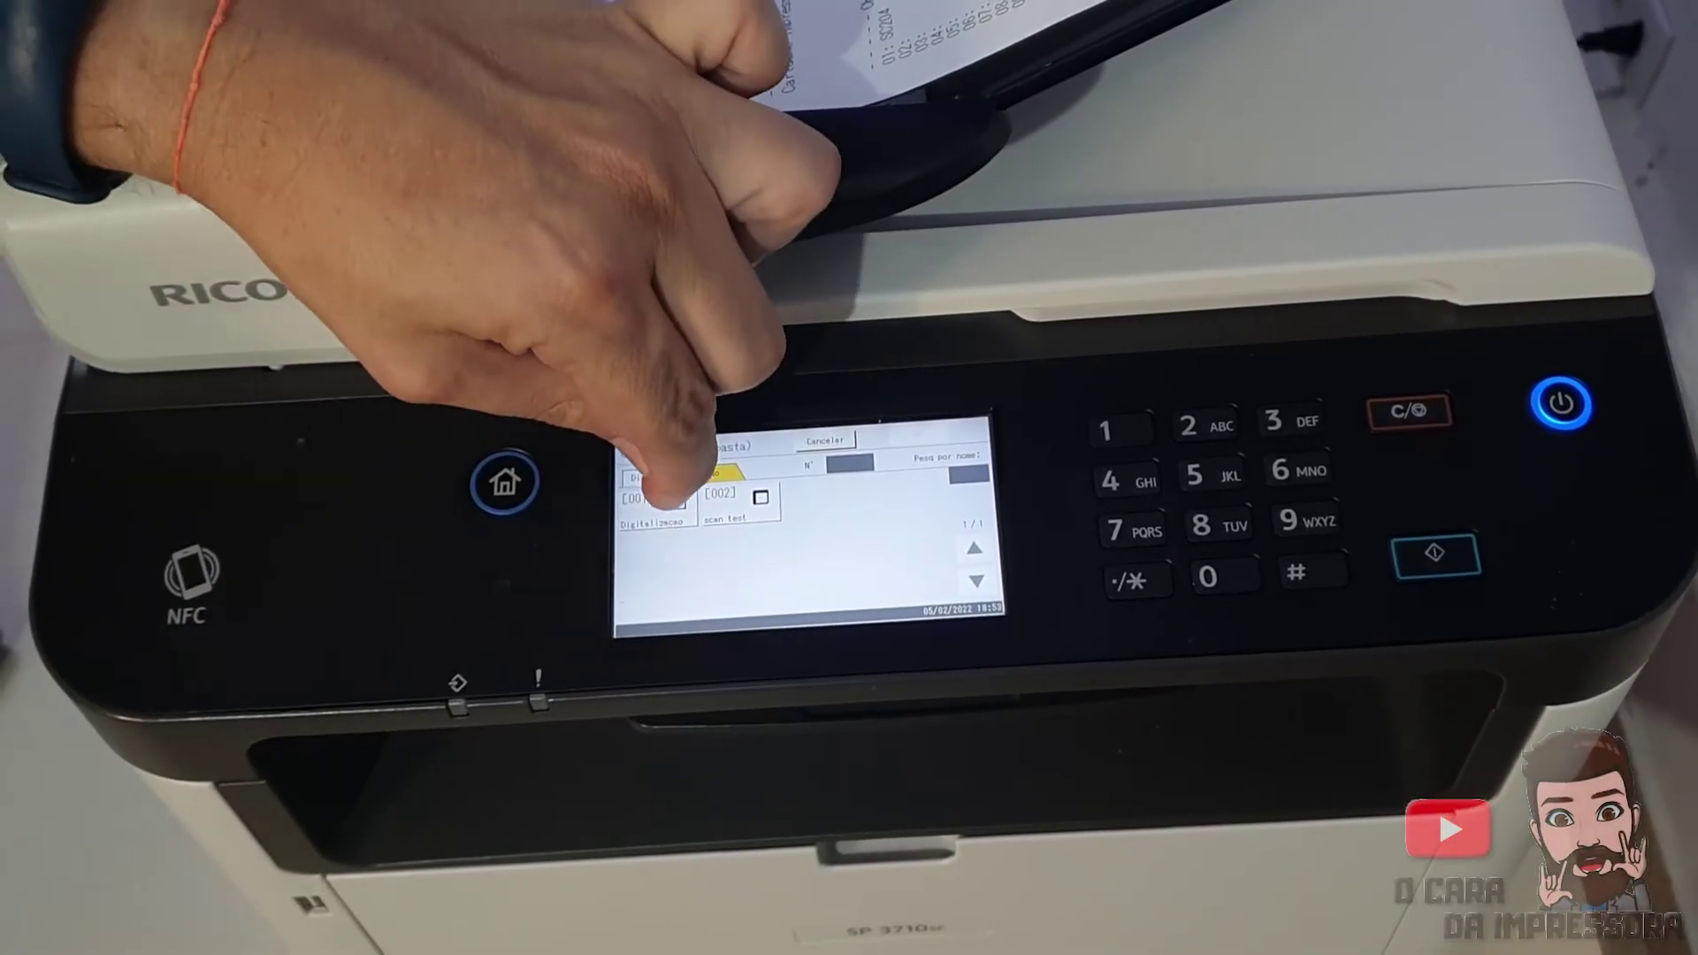
{"action": "left_click", "coordinate": [675, 499]}
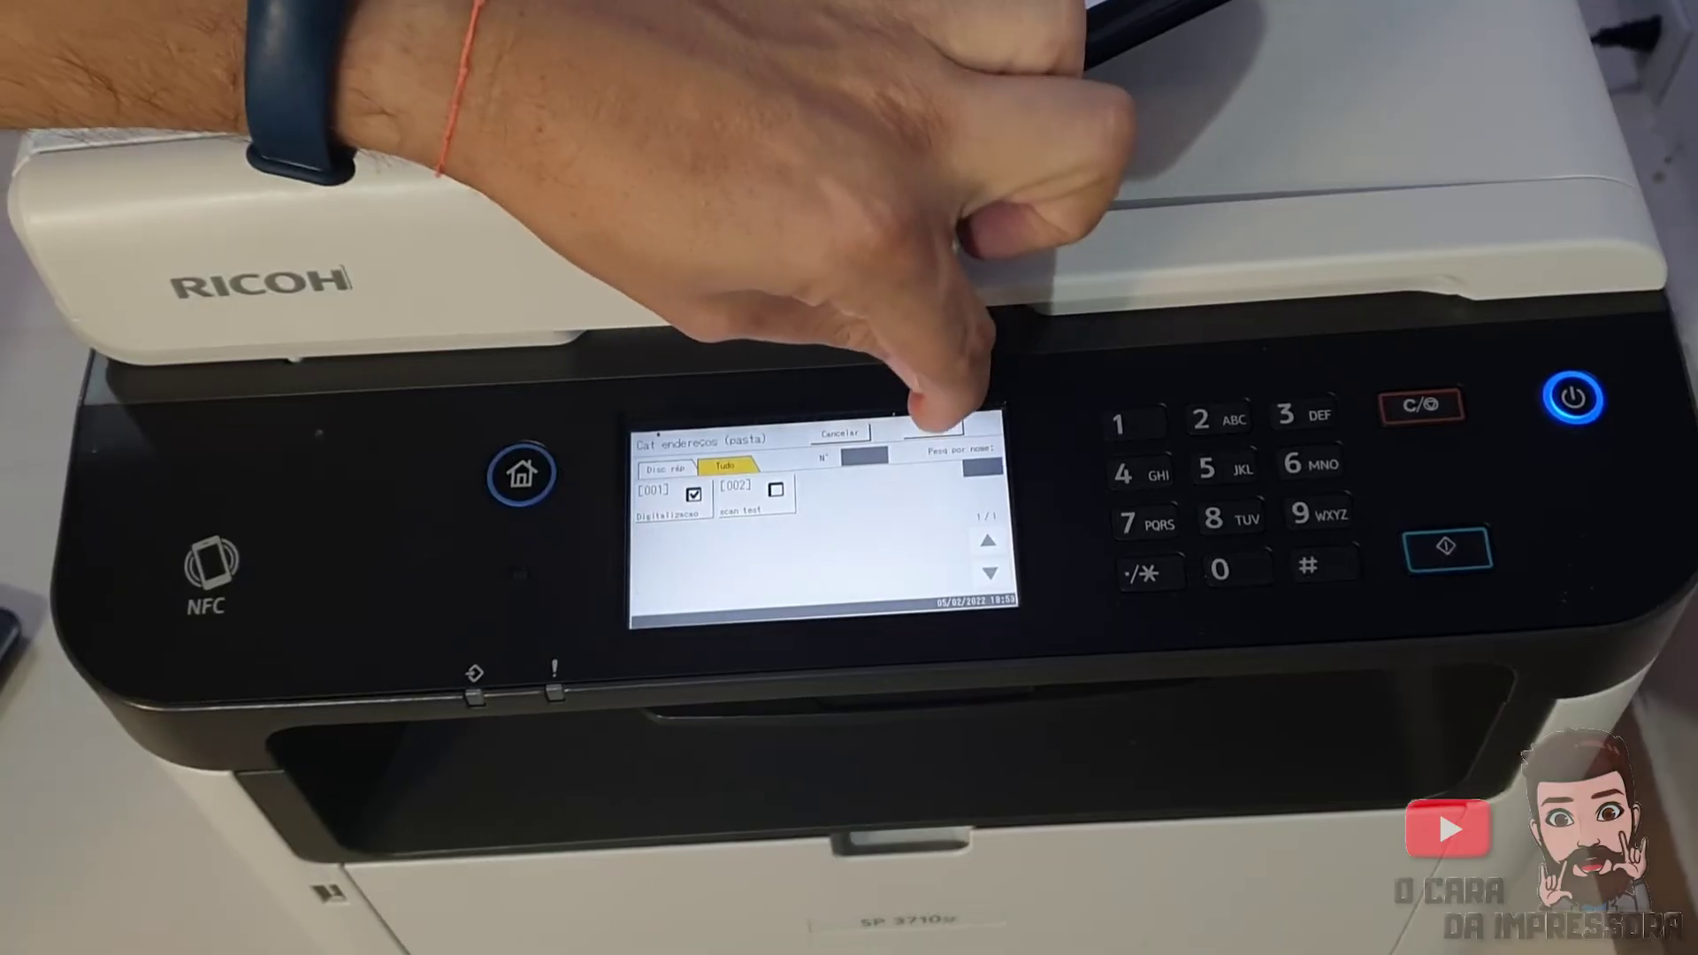
{"action": "left_click", "coordinate": [934, 427]}
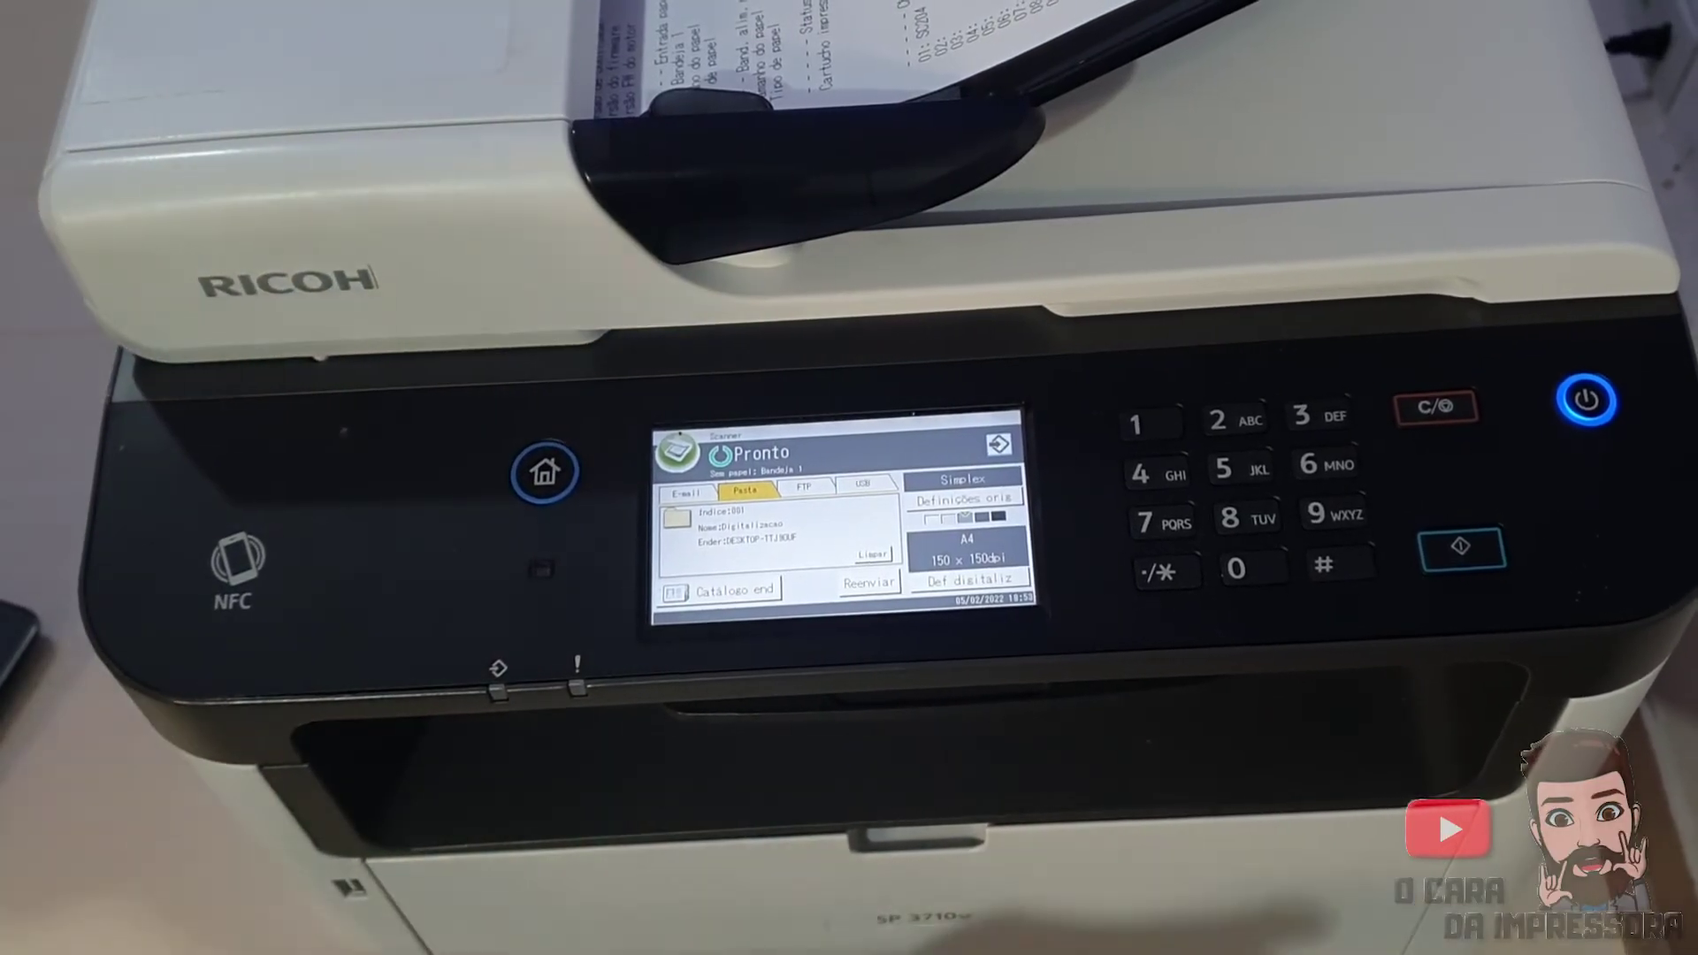
{"action": "left_click", "coordinate": [1461, 548]}
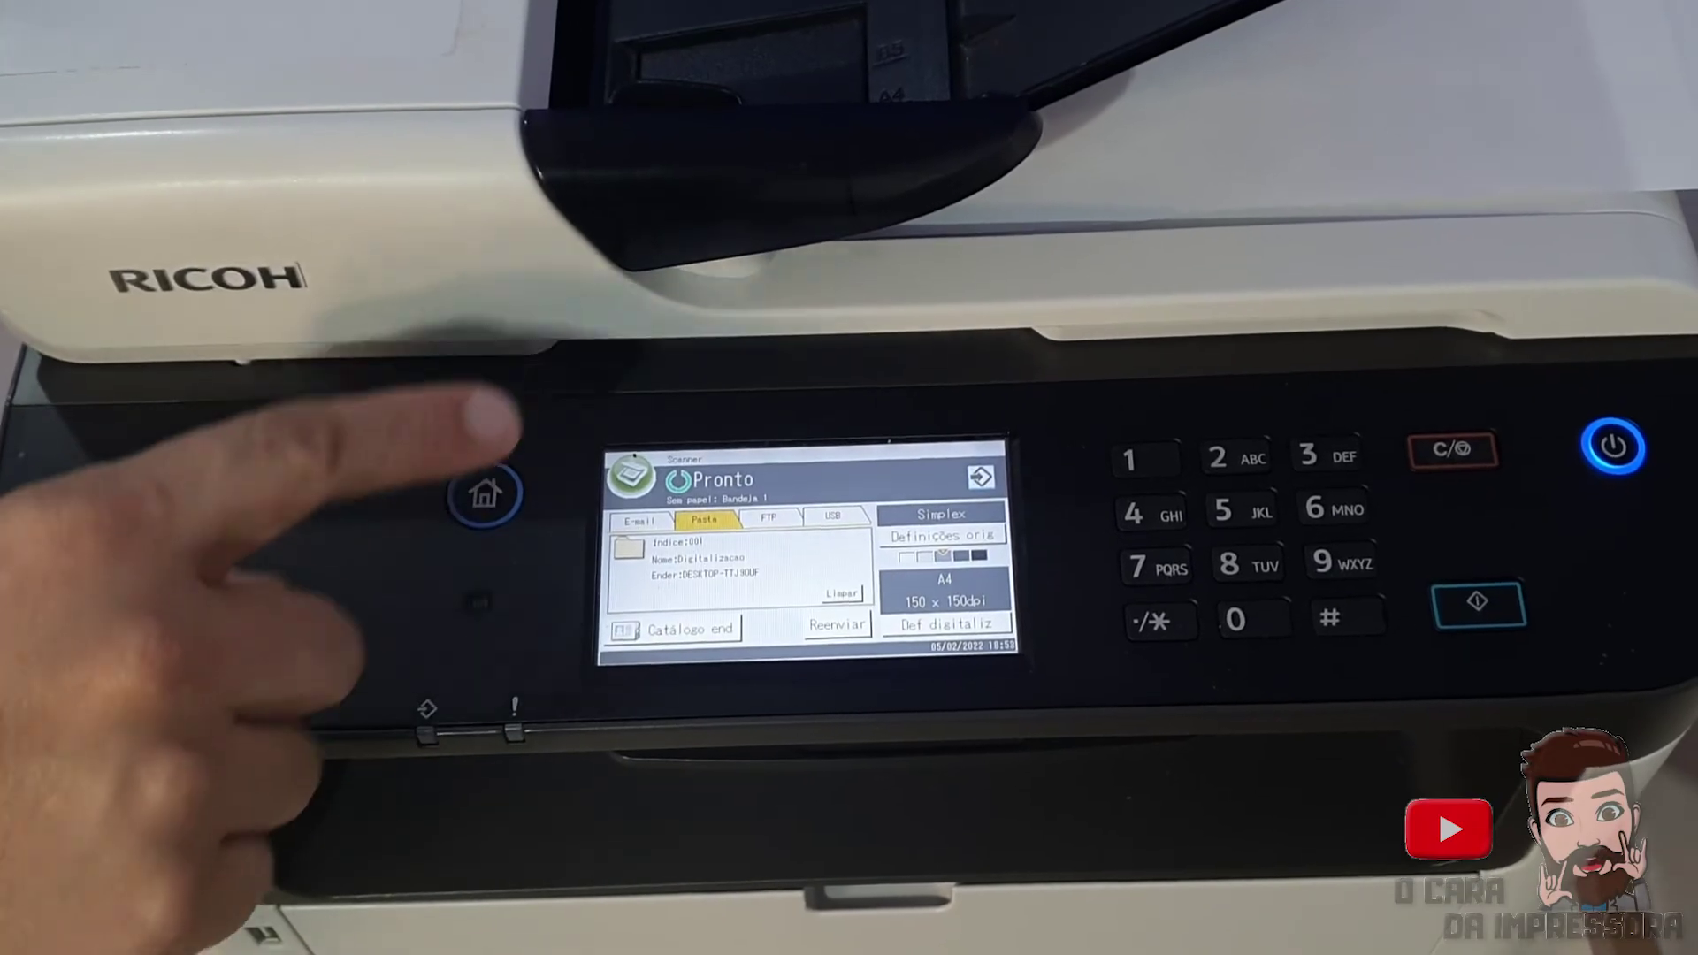
{"action": "left_click", "coordinate": [506, 591]}
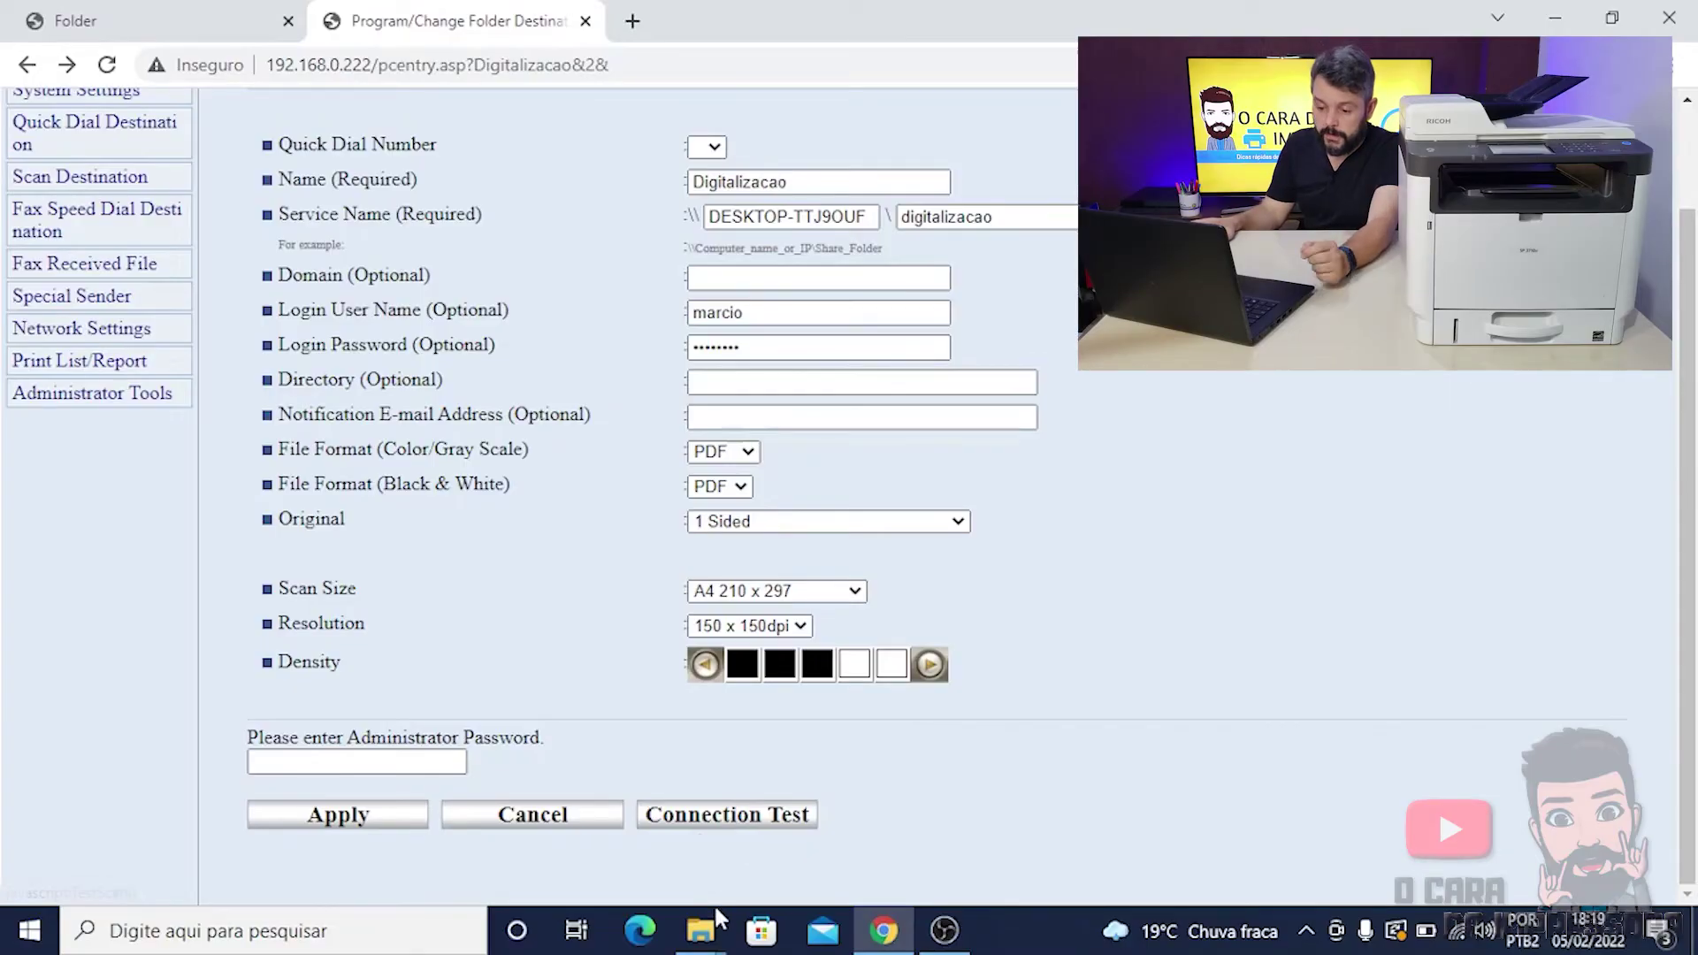
Switch to File Explorer and open the Digitalizacao folder on the C: drive to check for the scanned file.
{"action": "mouse_move", "coordinate": [699, 939]}
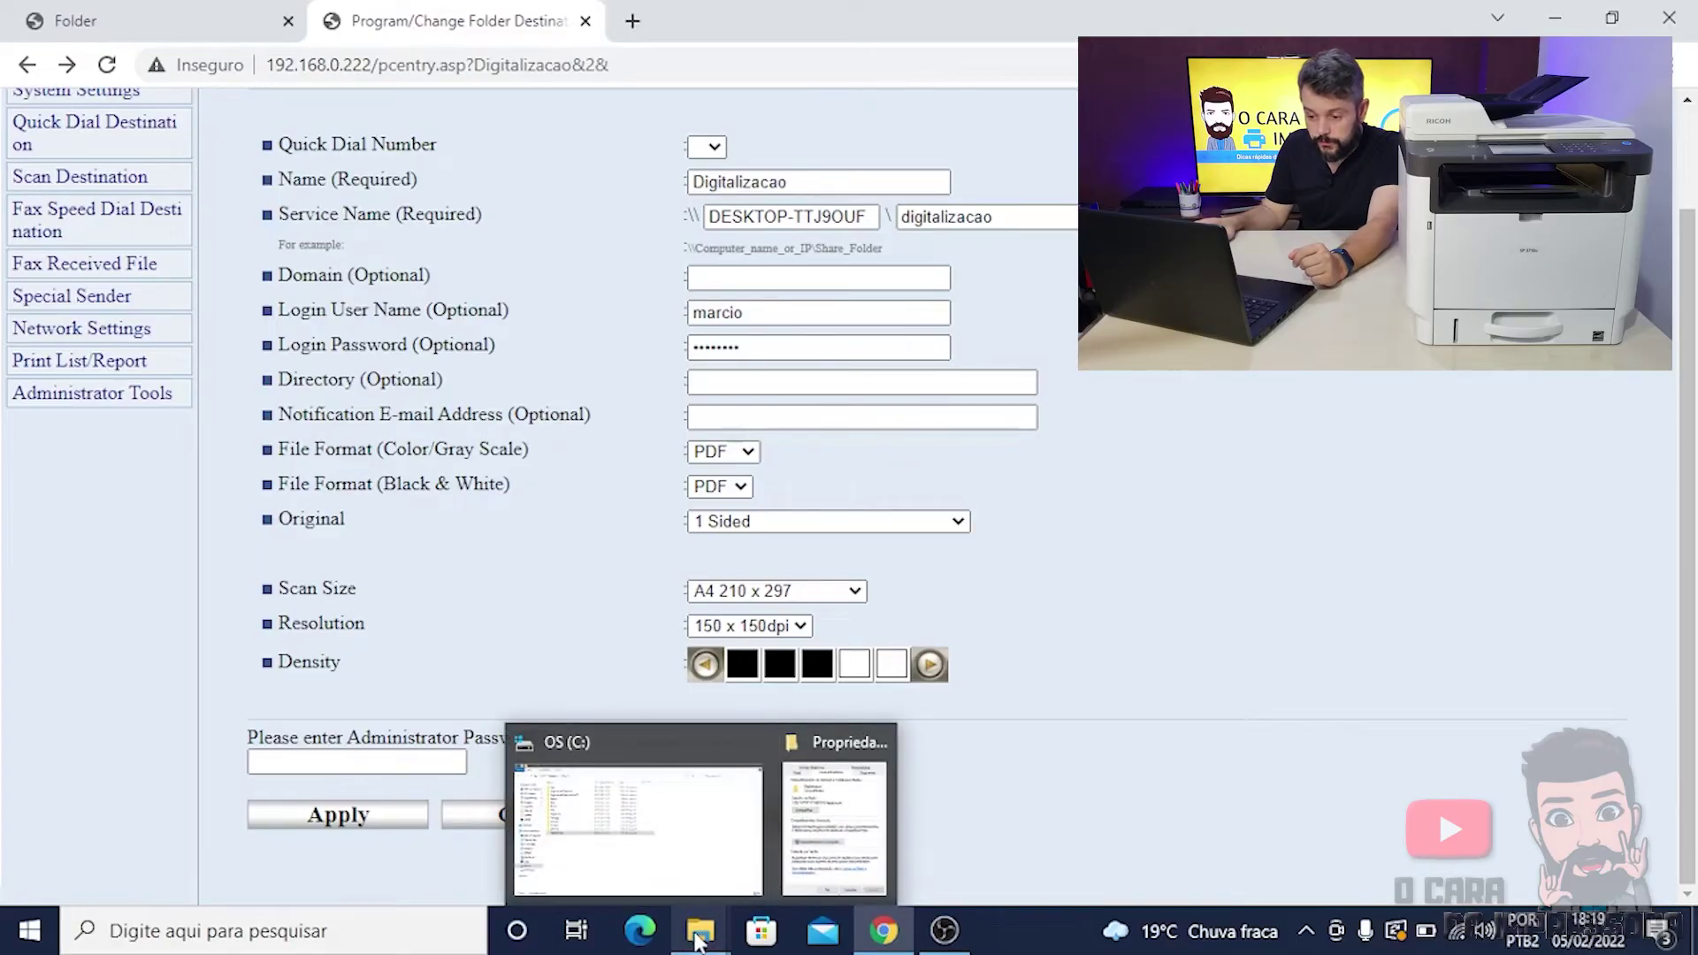
{"action": "left_click", "coordinate": [651, 840]}
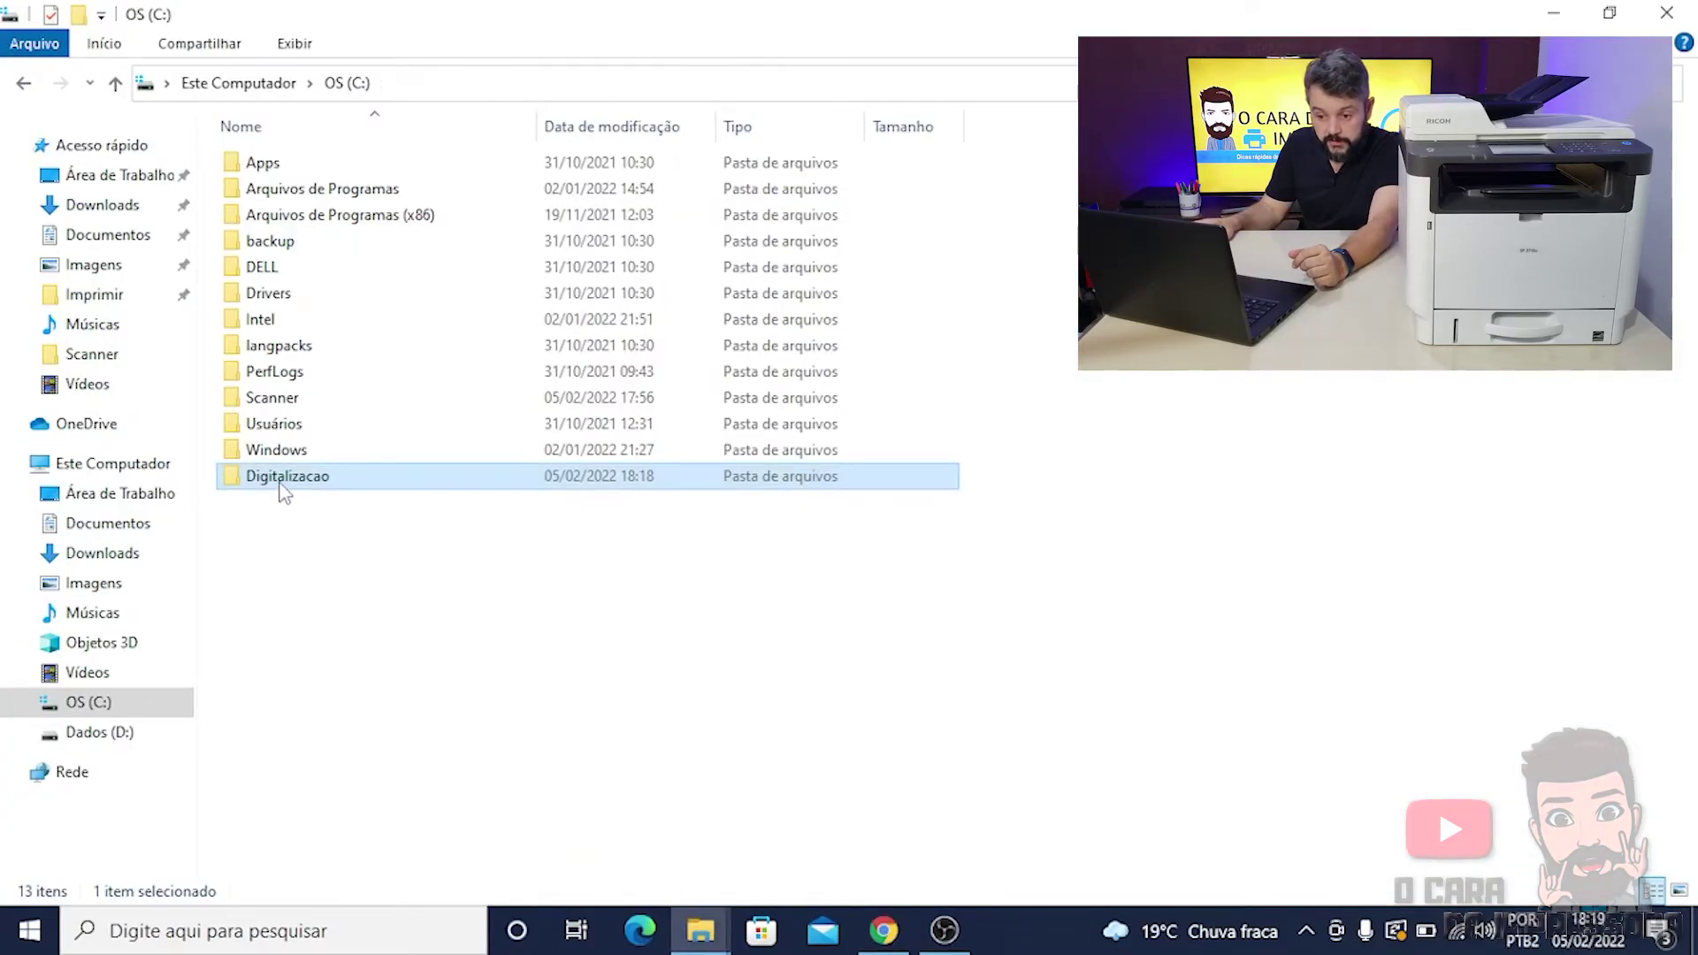
{"action": "mouse_move", "coordinate": [289, 487]}
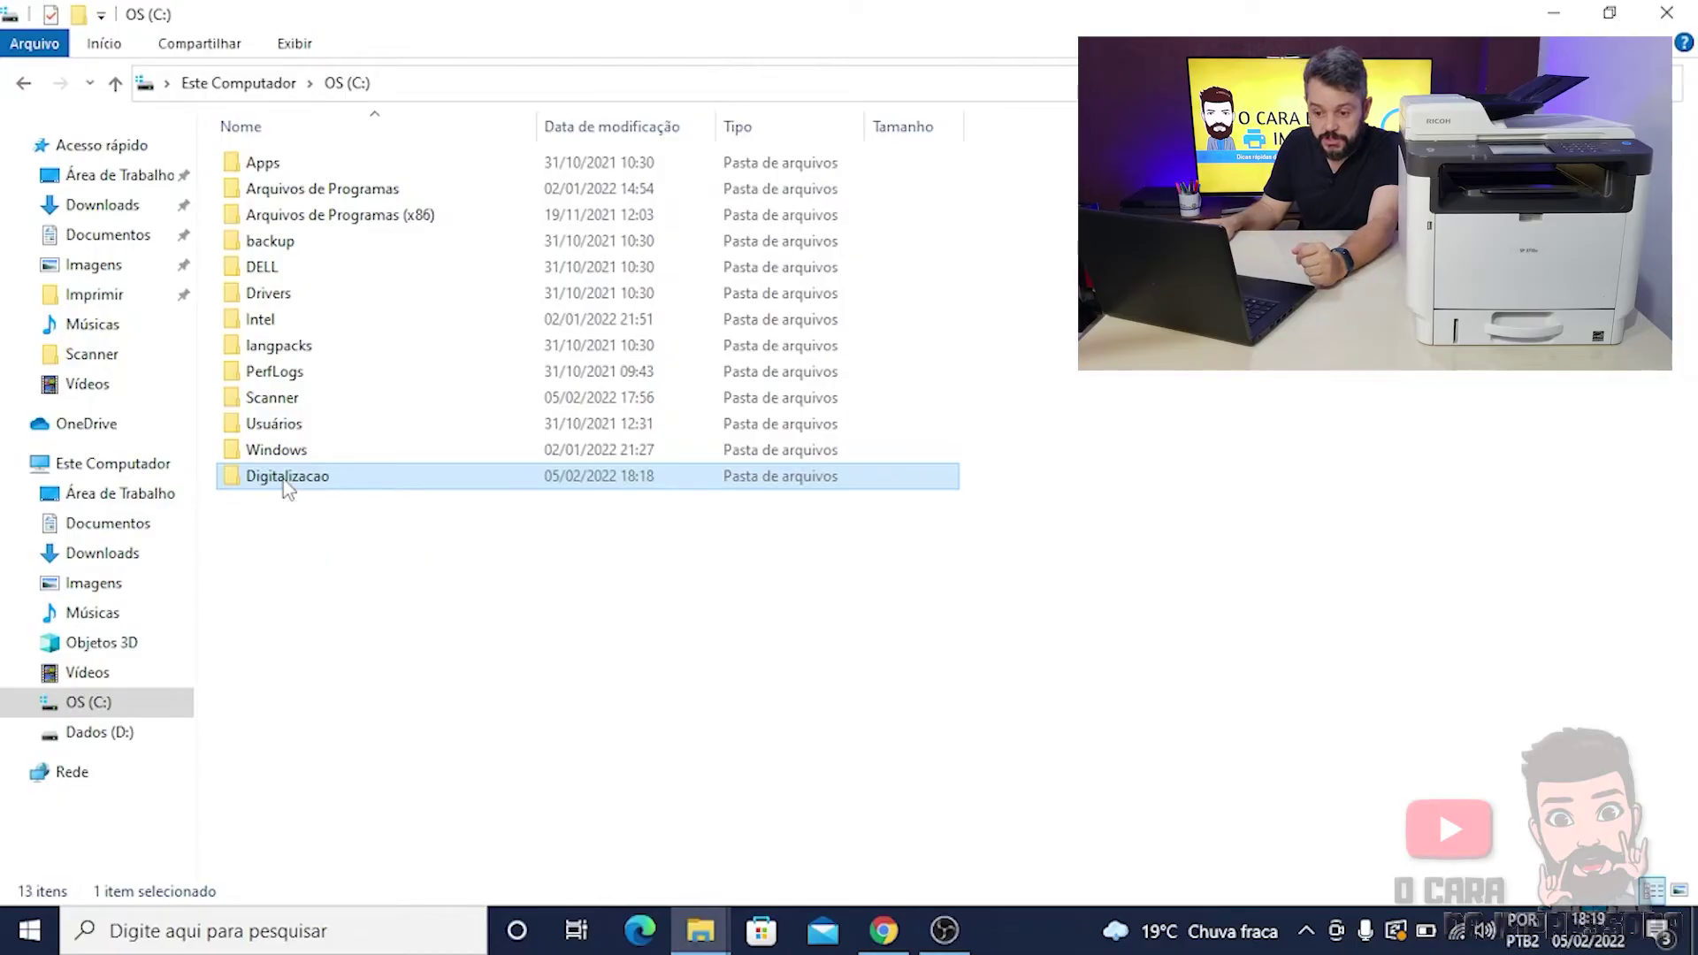
{"action": "double_click", "coordinate": [285, 482]}
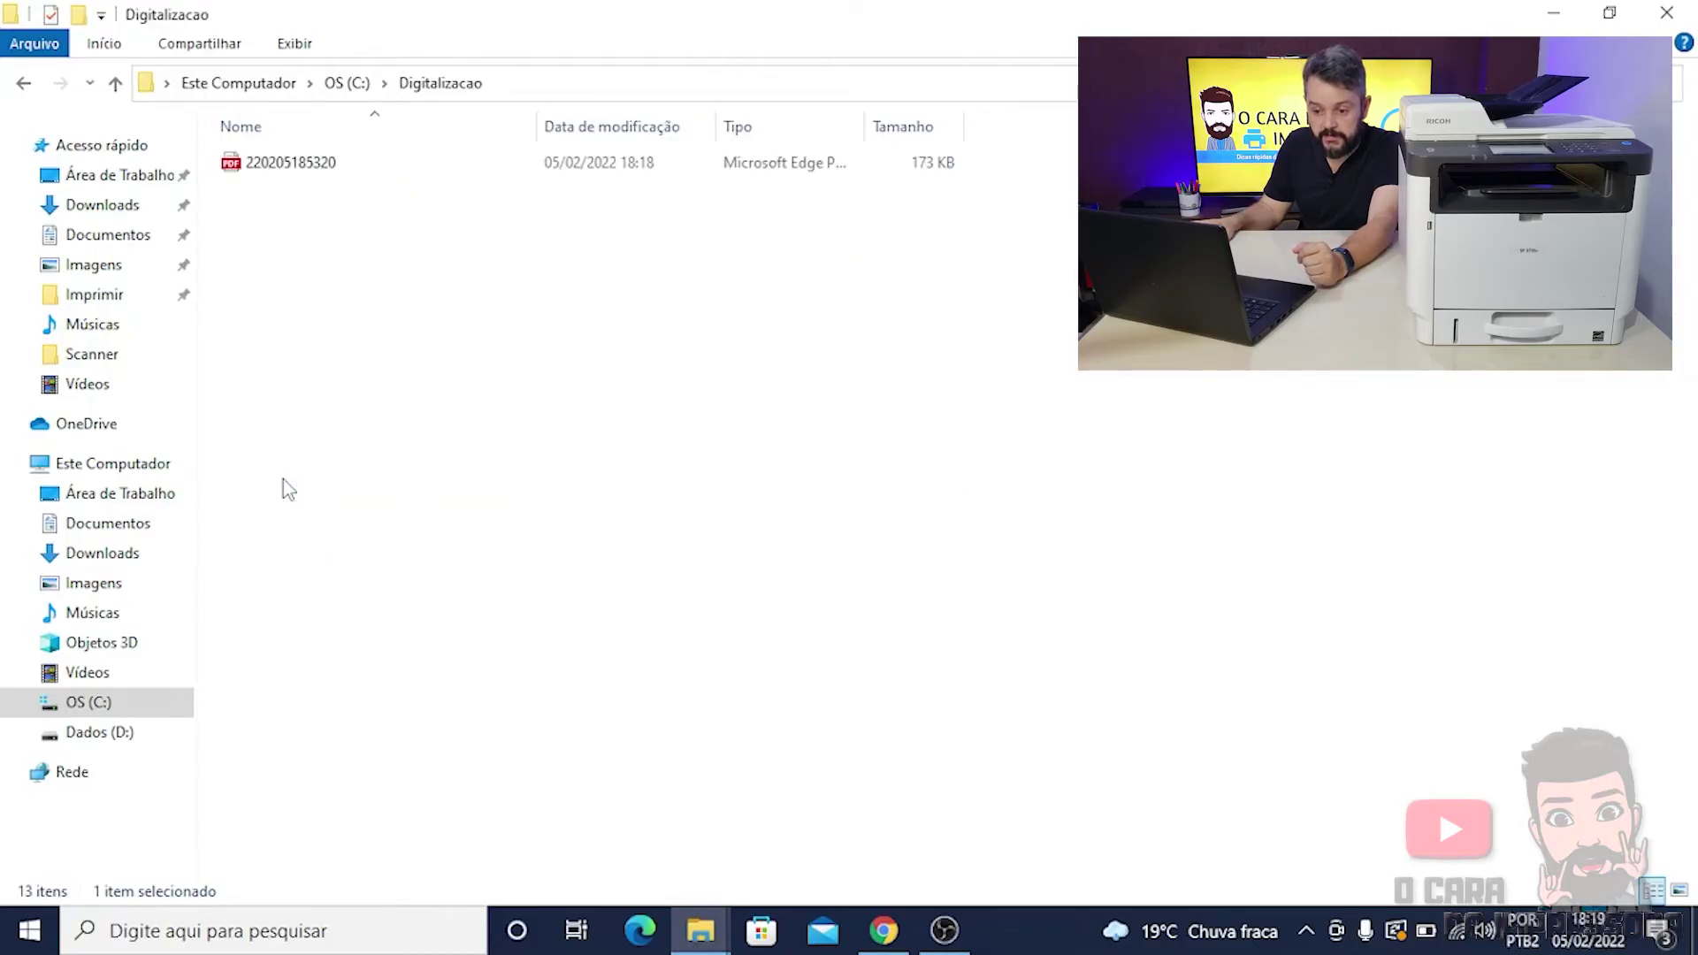
{"action": "left_click", "coordinate": [297, 166]}
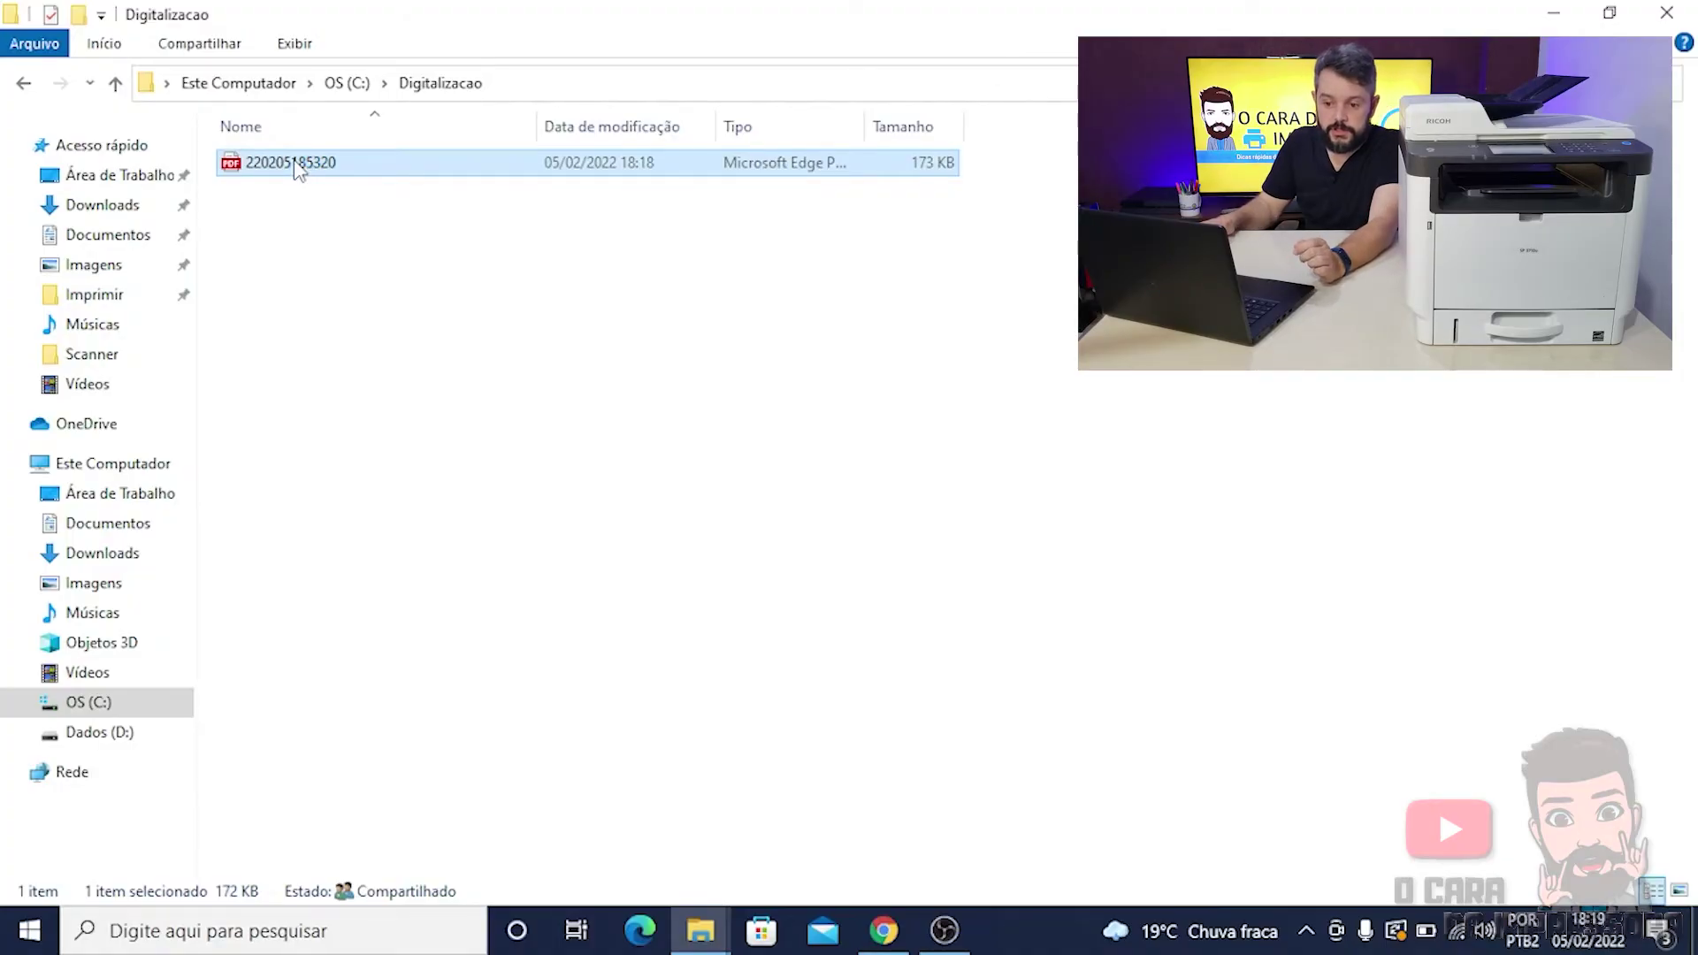
{"action": "double_click", "coordinate": [296, 167]}
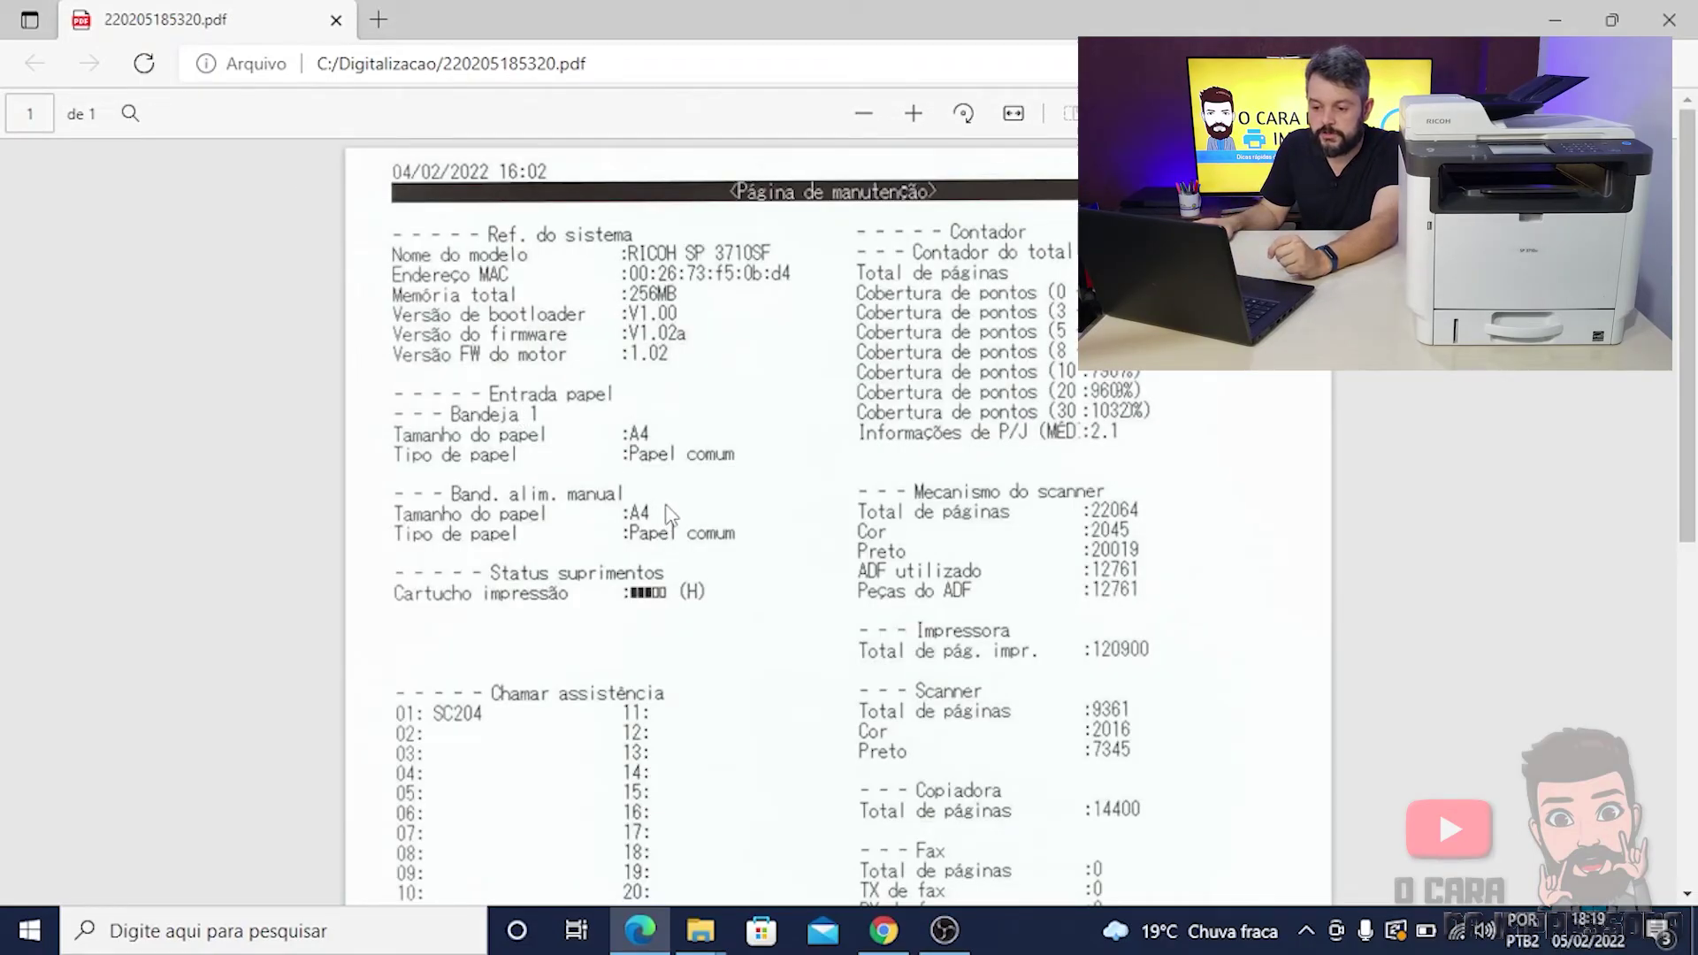
{"action": "scroll", "coordinate": [670, 513], "scroll_direction": "down", "scroll_amount": 7}
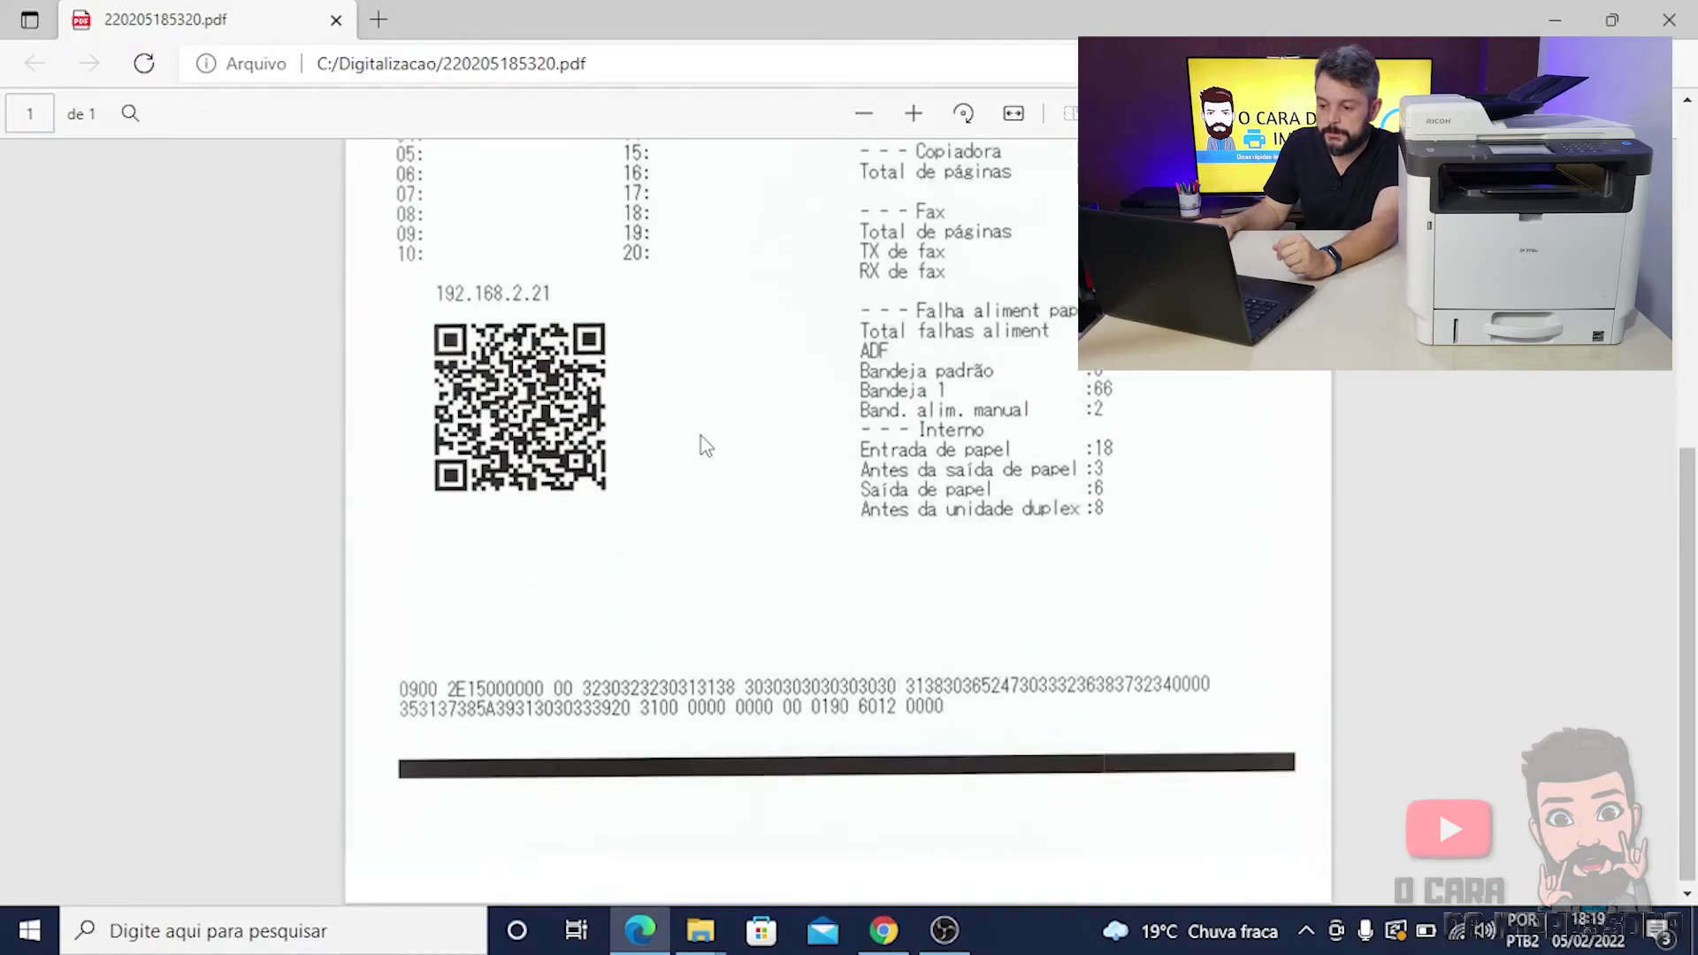
{"action": "scroll", "coordinate": [702, 437], "scroll_direction": "up", "scroll_amount": 4}
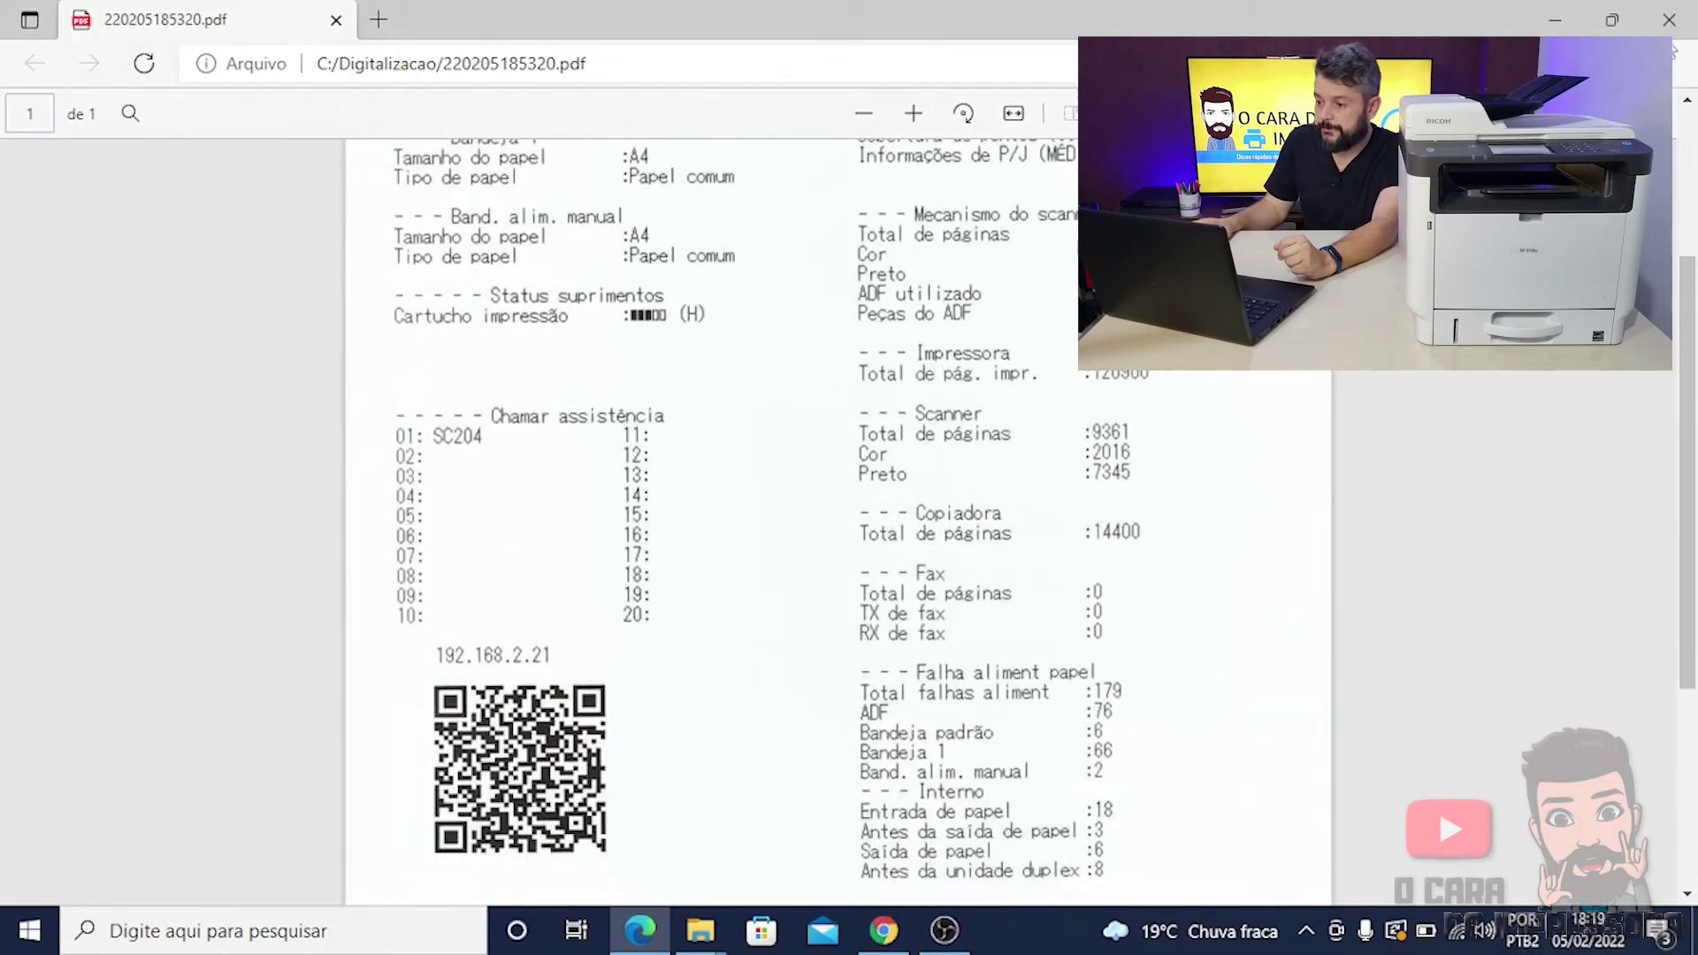
{"action": "left_click", "coordinate": [1669, 20]}
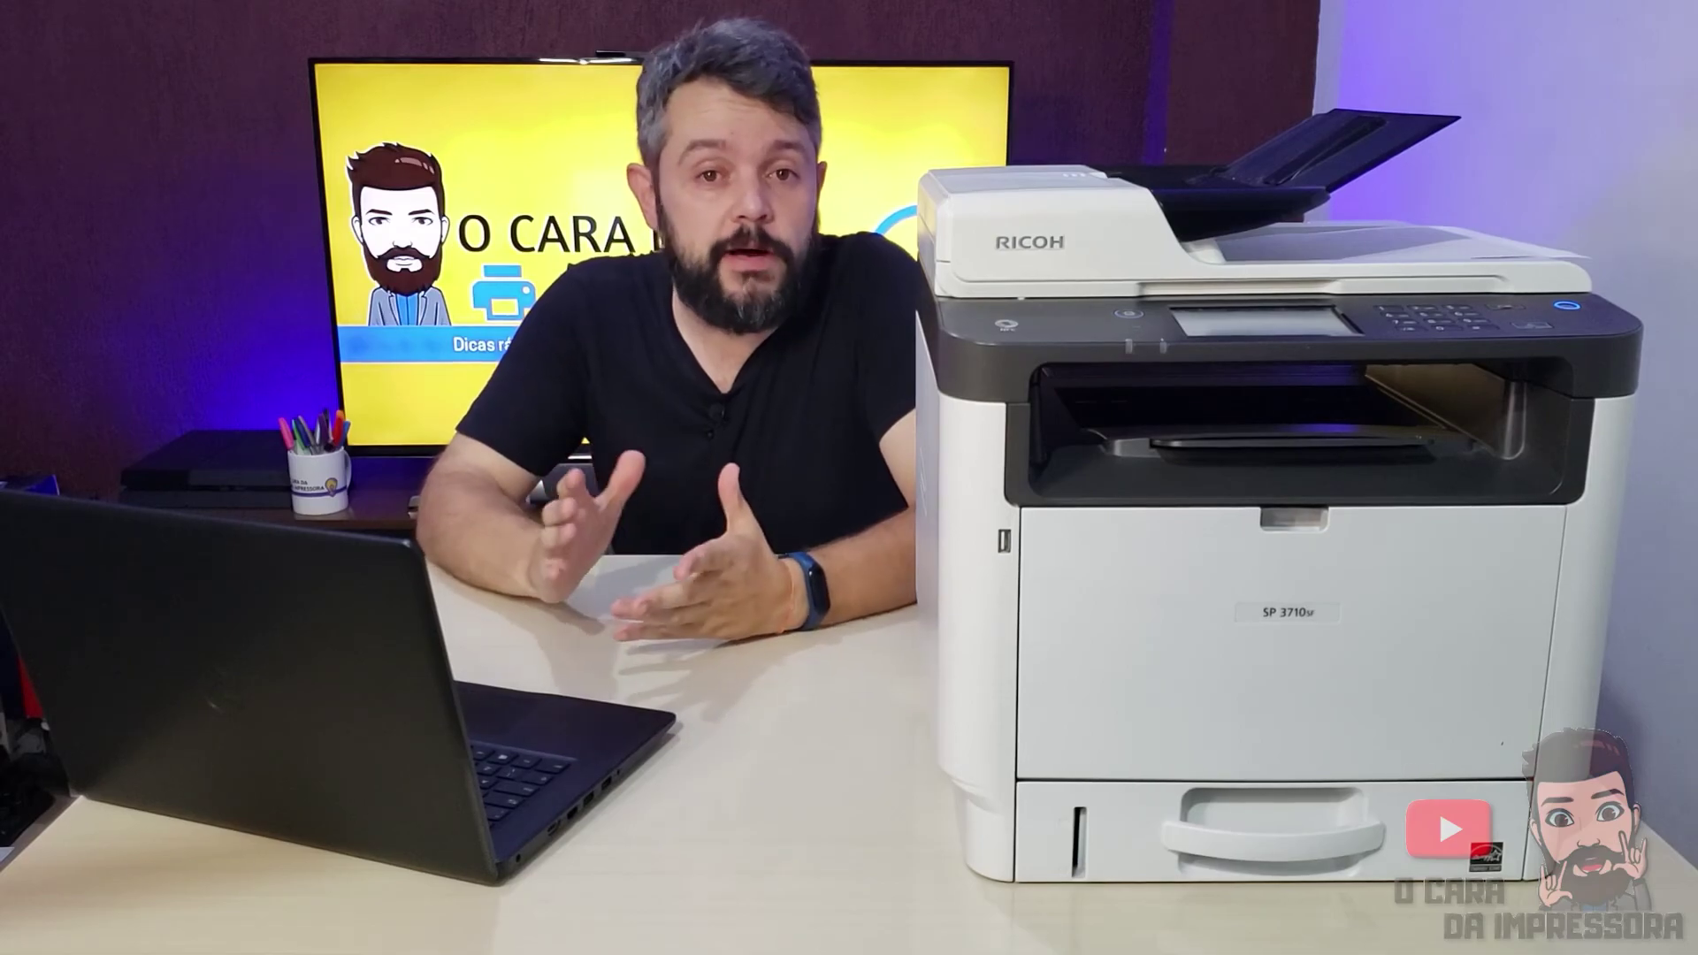